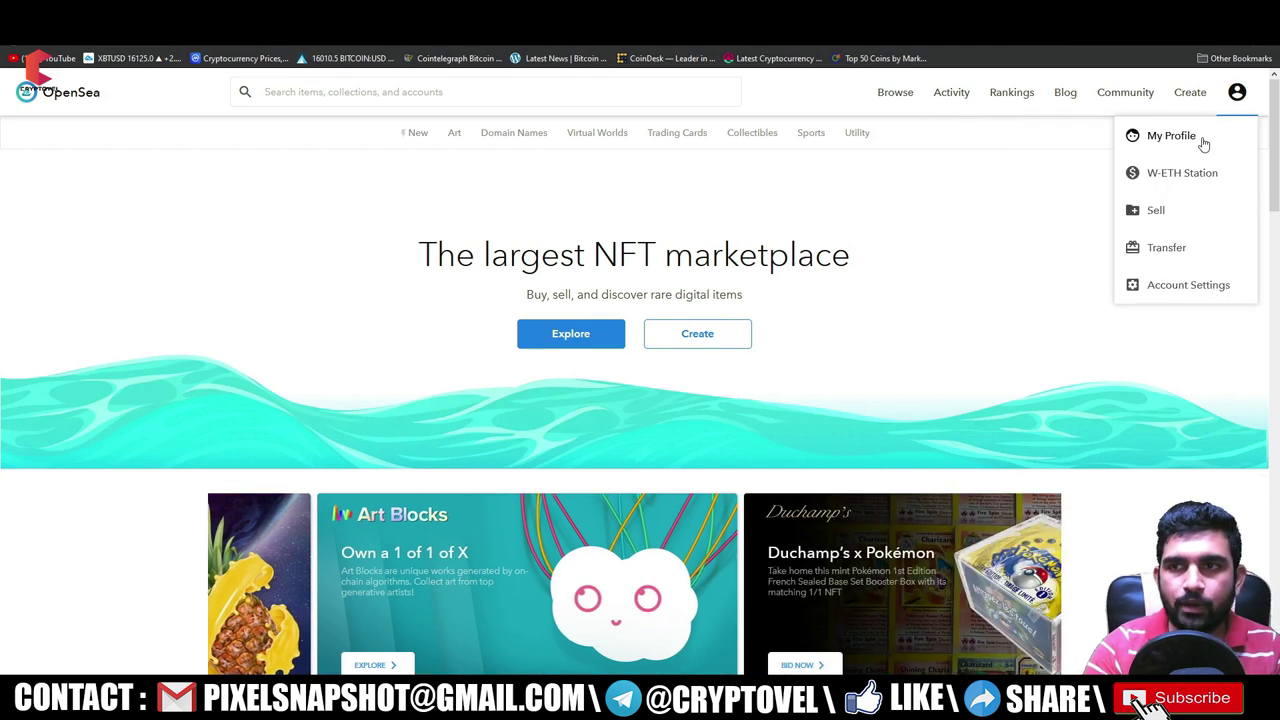
- Connect the MetaMask test wallet account to sign in, landing on the empty Unnamed profile
{"action": "left_click", "coordinate": [1204, 144]}
{"action": "left_click_drag", "start_coordinate": [570, 160], "coordinate": [720, 160]}
{"action": "left_click", "coordinate": [687, 158]}
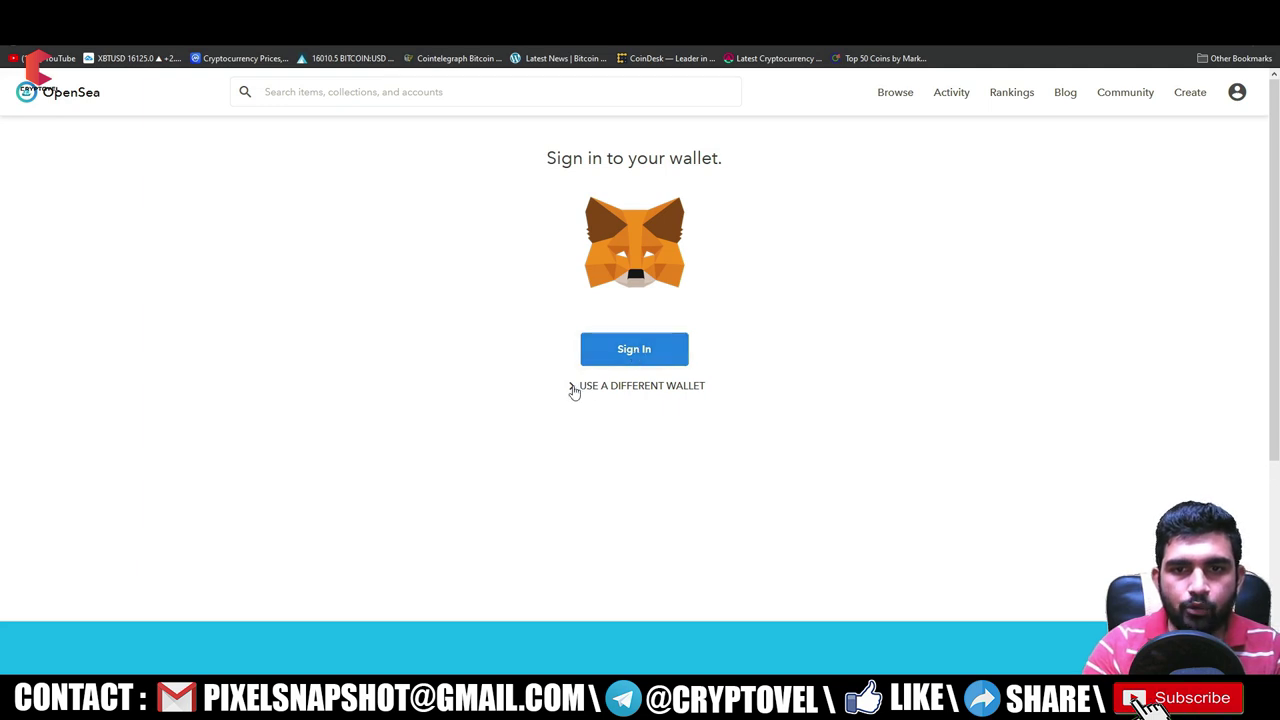
{"action": "left_click", "coordinate": [574, 388]}
{"action": "scroll", "coordinate": [714, 471], "scroll_direction": "down", "scroll_amount": 3}
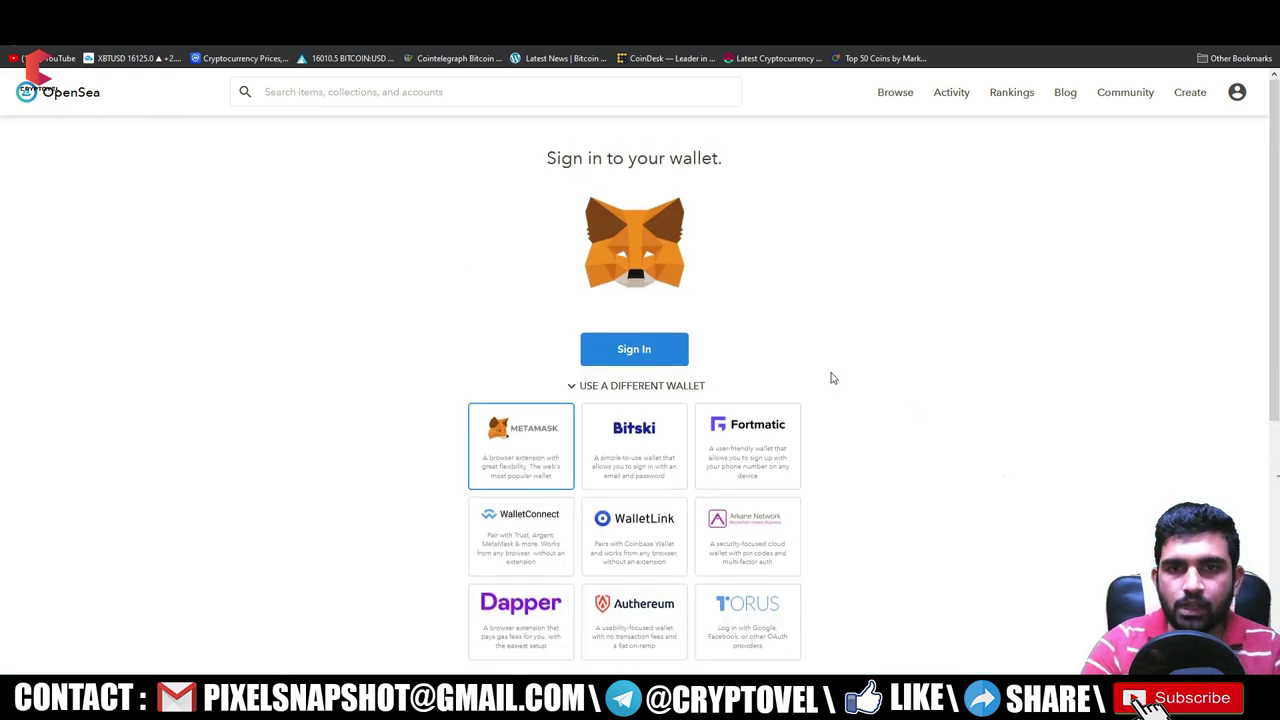
{"action": "scroll", "coordinate": [831, 374], "scroll_direction": "up", "scroll_amount": 3}
{"action": "left_click", "coordinate": [640, 350]}
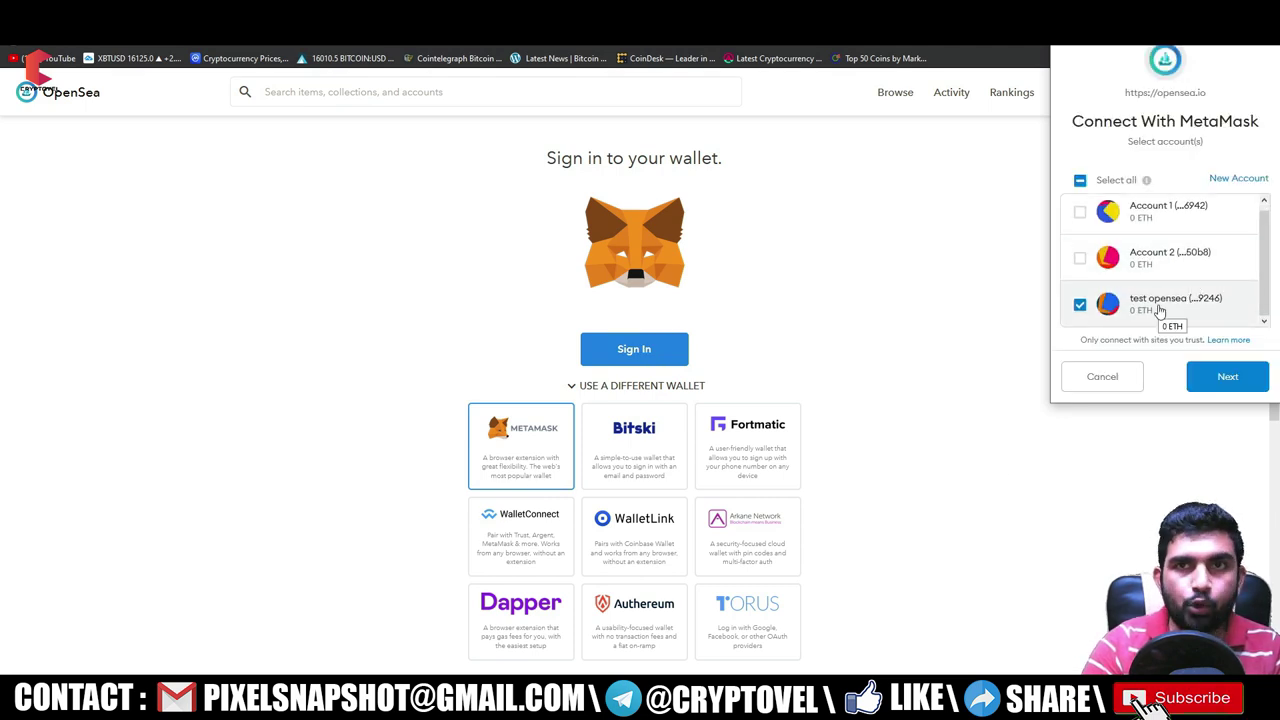
{"action": "left_click", "coordinate": [1228, 376]}
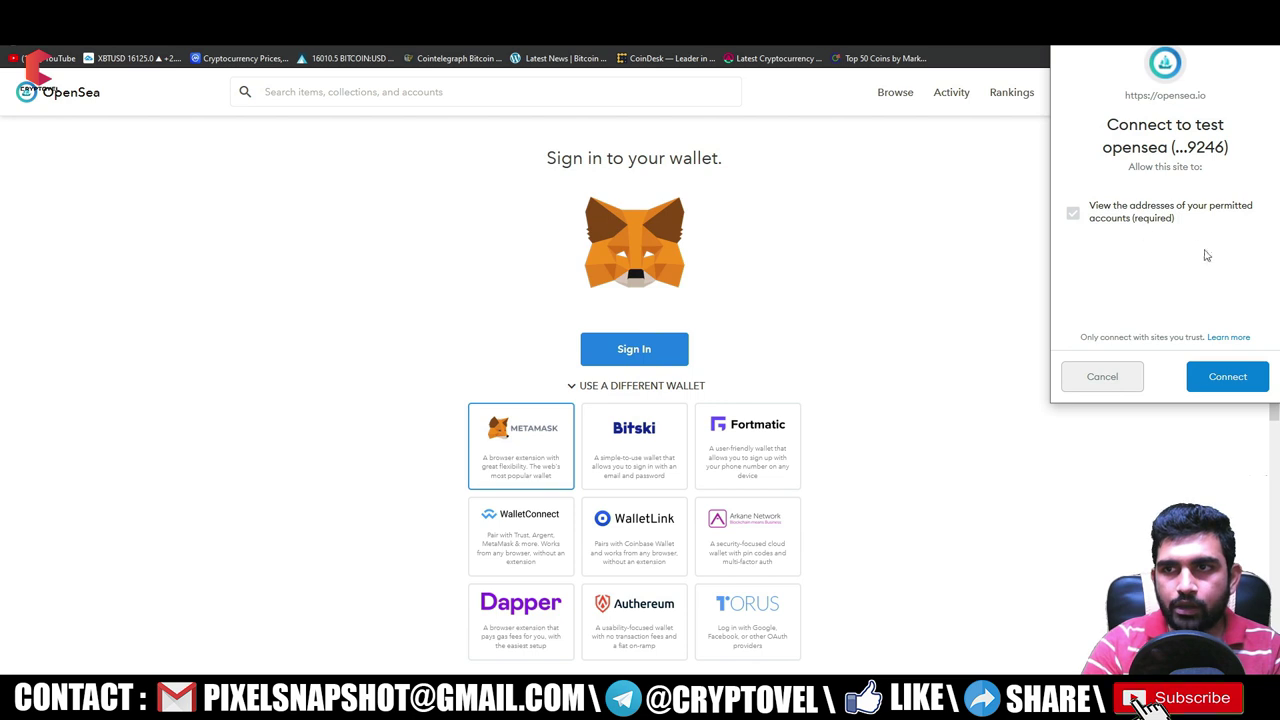
{"action": "left_click", "coordinate": [1212, 378]}
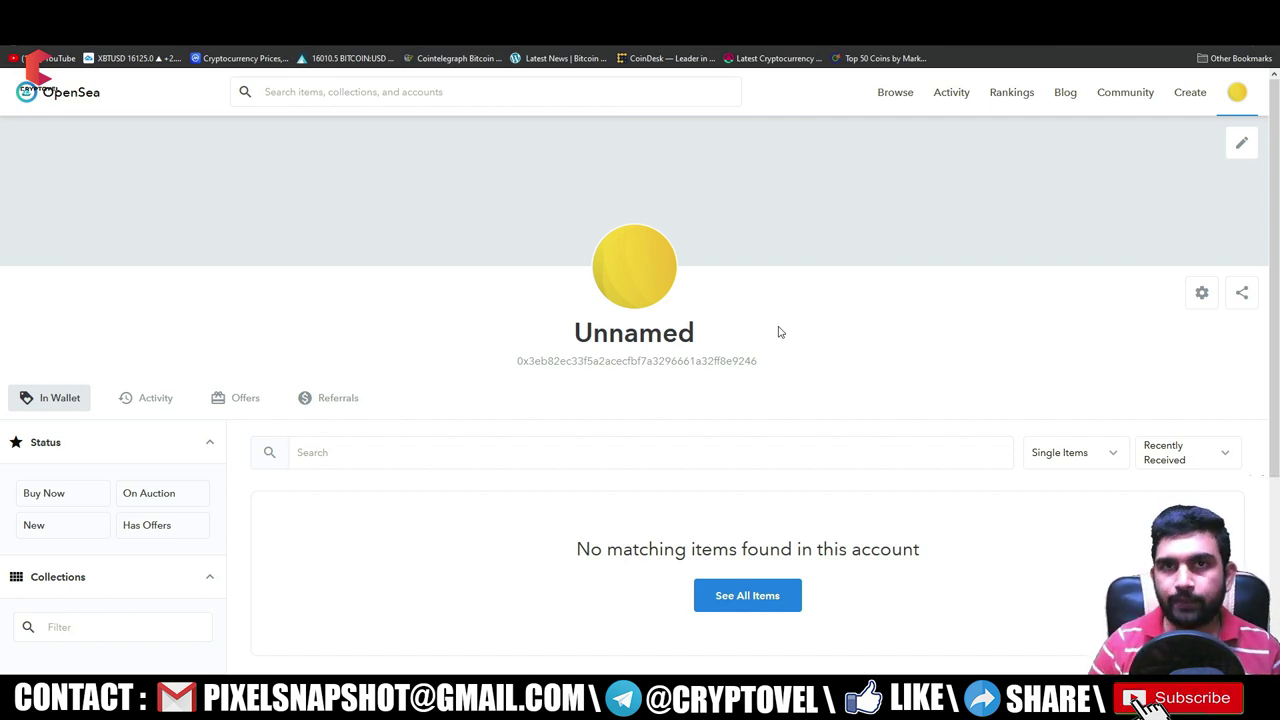
- Set the dark purple character image EwptXk as the profile avatar and sign in MetaMask
{"action": "left_click", "coordinate": [641, 298]}
{"action": "double_click", "coordinate": [155, 110]}
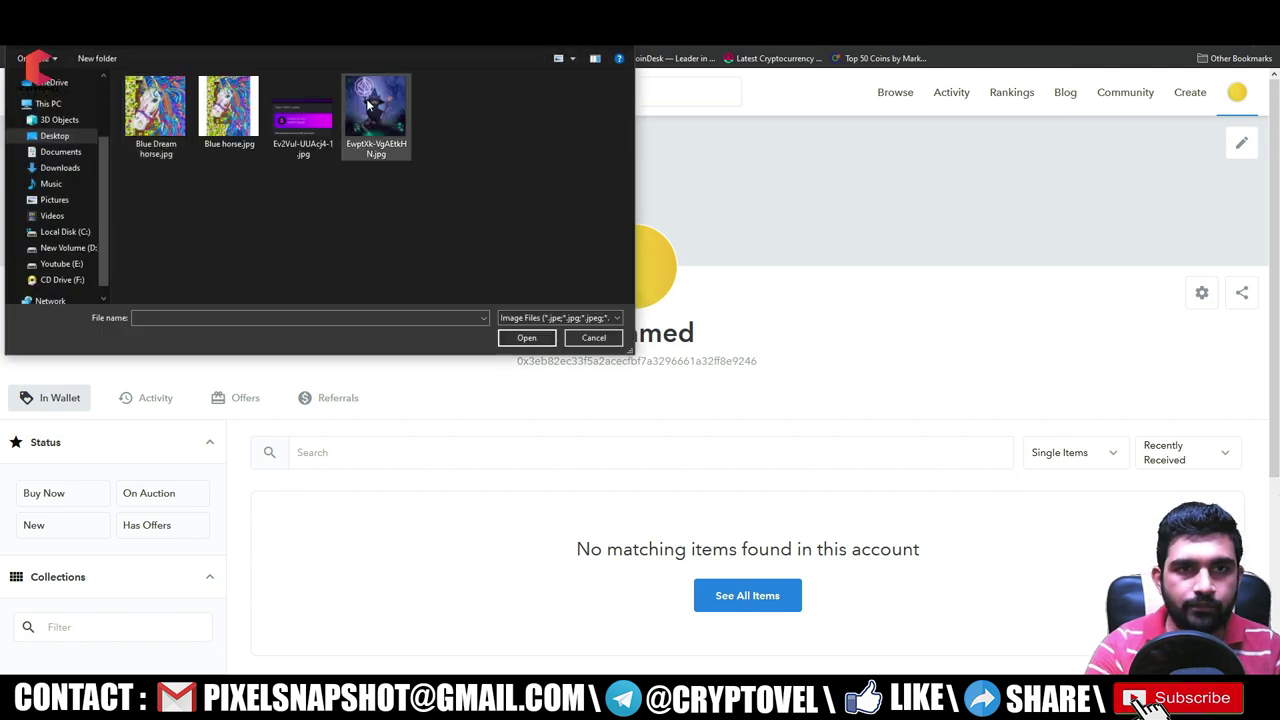
{"action": "left_click", "coordinate": [380, 128]}
{"action": "left_click", "coordinate": [526, 337]}
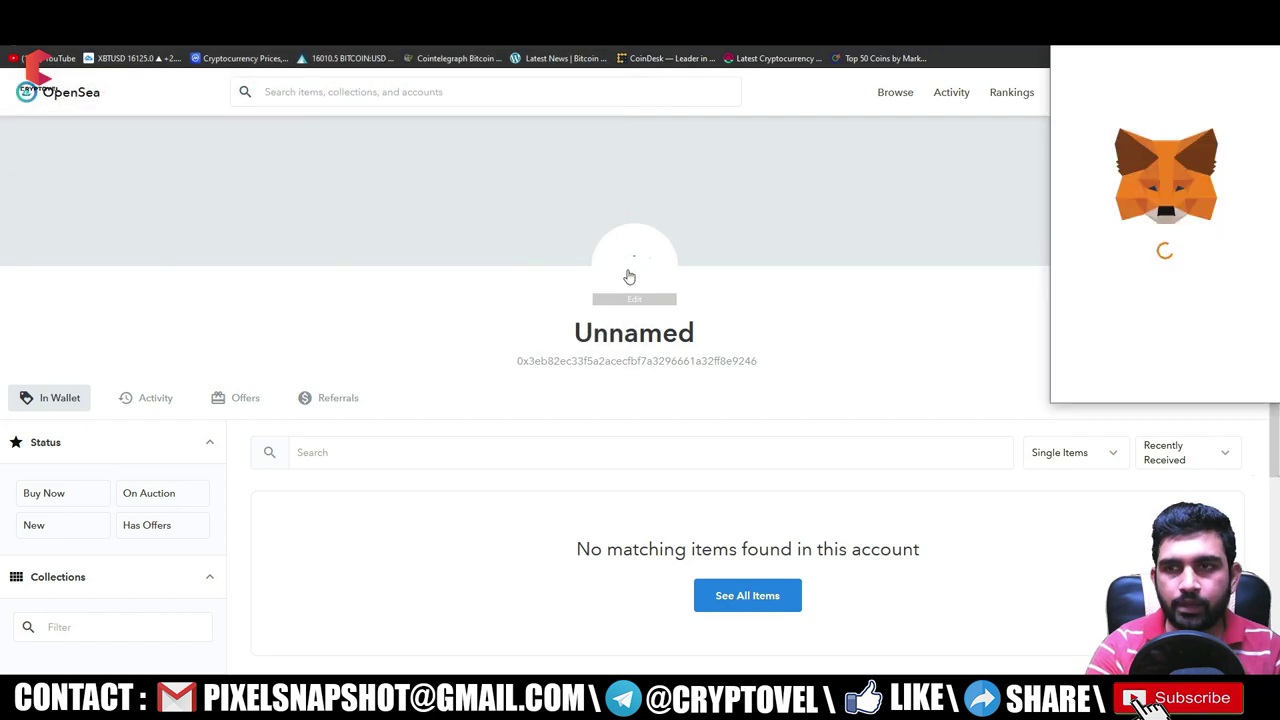
{"action": "scroll", "coordinate": [1180, 280], "scroll_direction": "down", "scroll_amount": 3}
{"action": "scroll", "coordinate": [1188, 292], "scroll_direction": "up", "scroll_amount": 3}
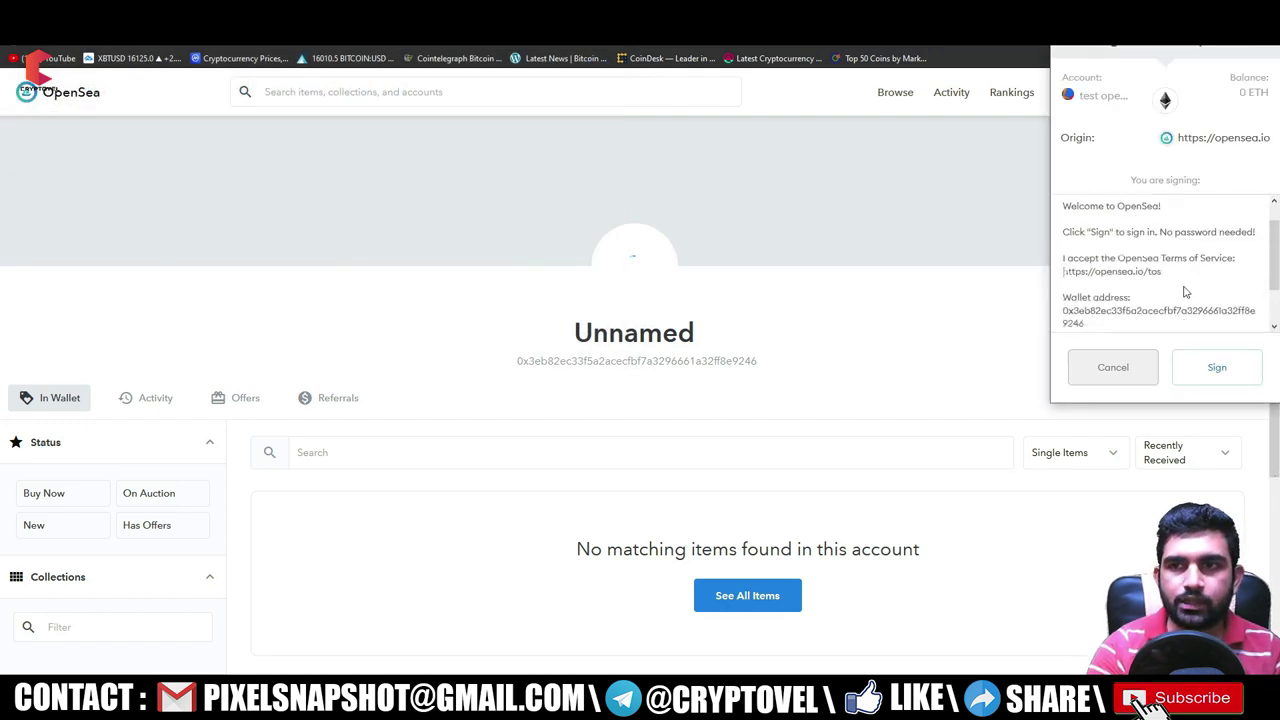
{"action": "left_click", "coordinate": [1217, 369]}
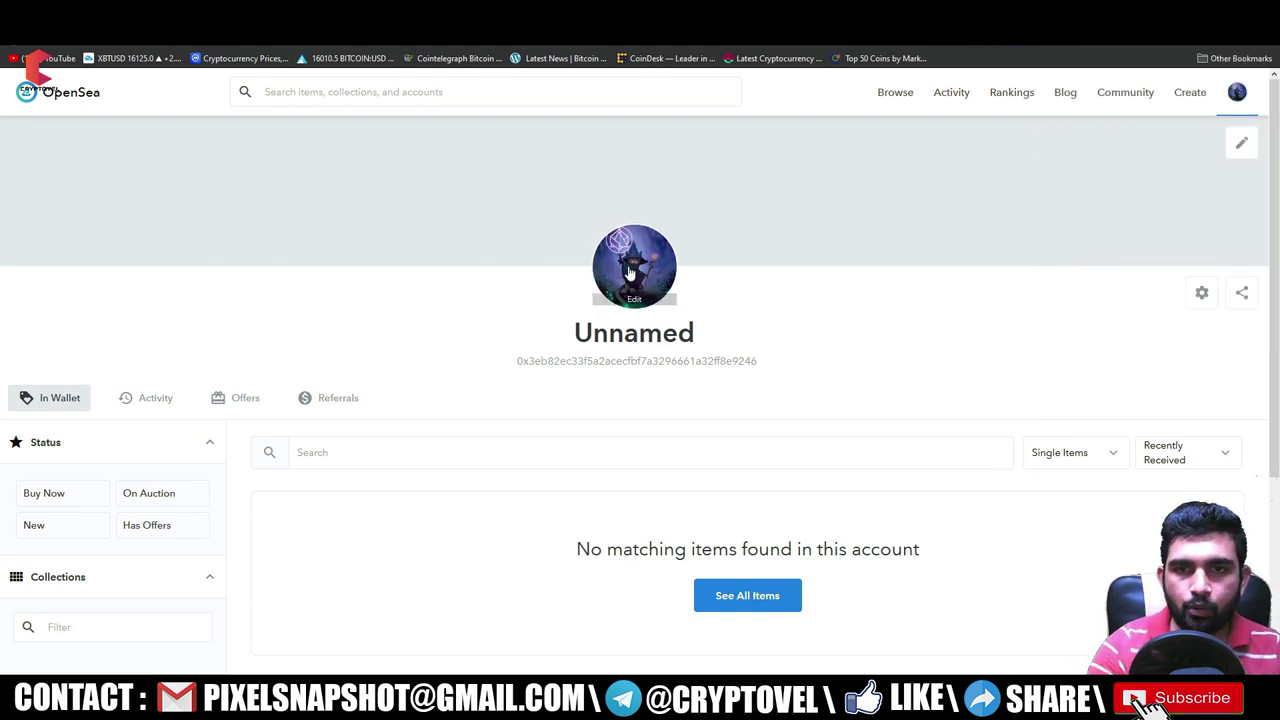
{"action": "left_click_drag", "start_coordinate": [608, 334], "coordinate": [697, 338]}
{"action": "left_click", "coordinate": [664, 339]}
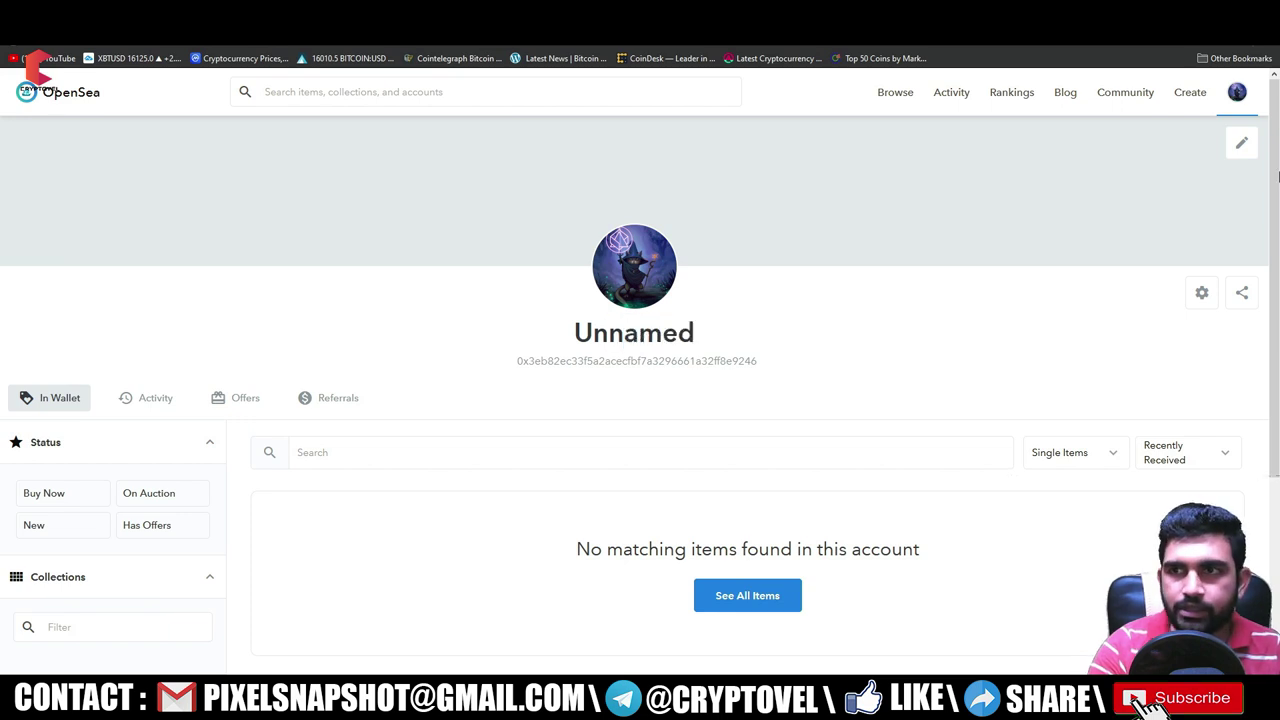
- Set Ev2Vul-UUAcj4-1.jpg ('Available to claim') as the profile banner and sign the request
{"action": "left_click", "coordinate": [1241, 145]}
{"action": "left_click", "coordinate": [303, 118]}
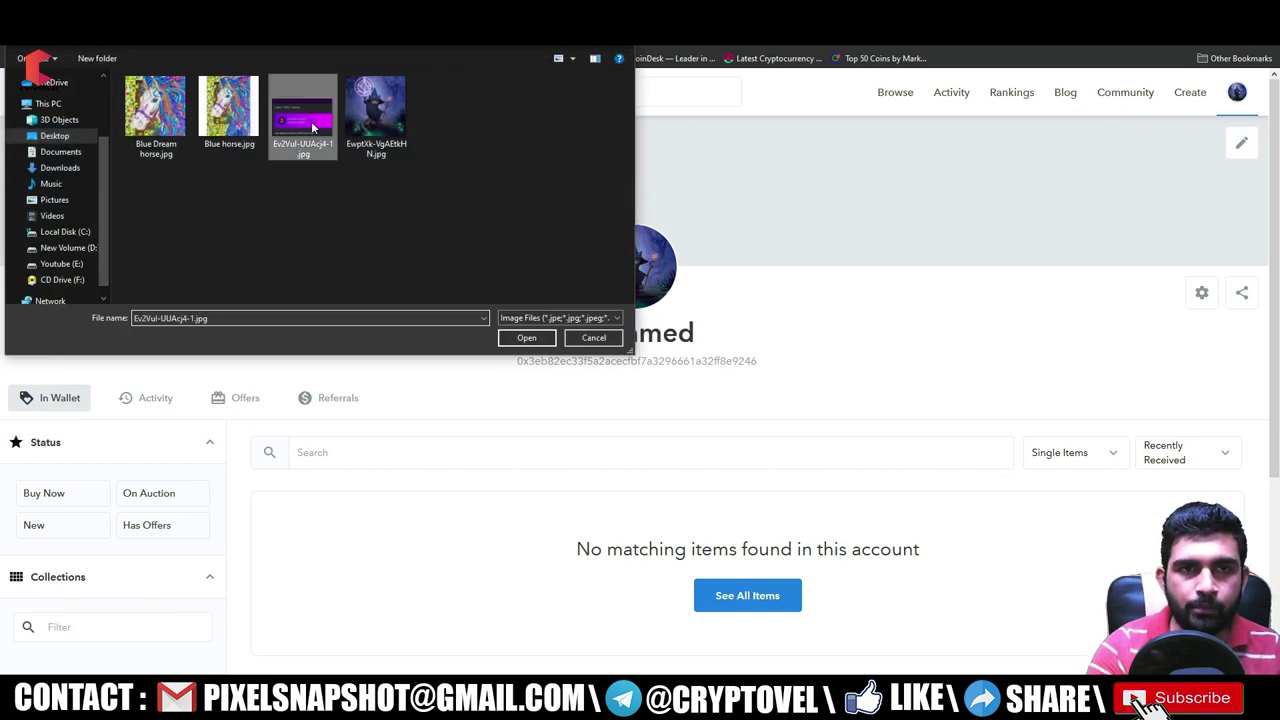
{"action": "left_click", "coordinate": [526, 337]}
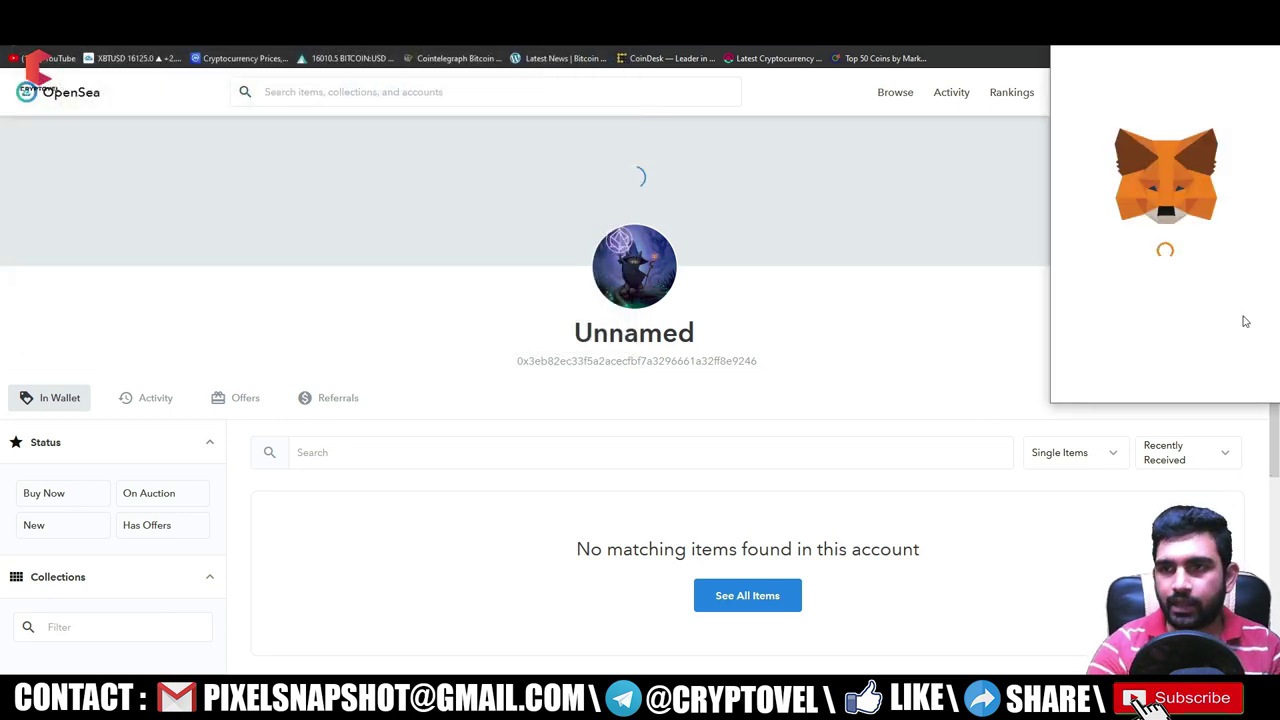
{"action": "left_click", "coordinate": [1244, 370]}
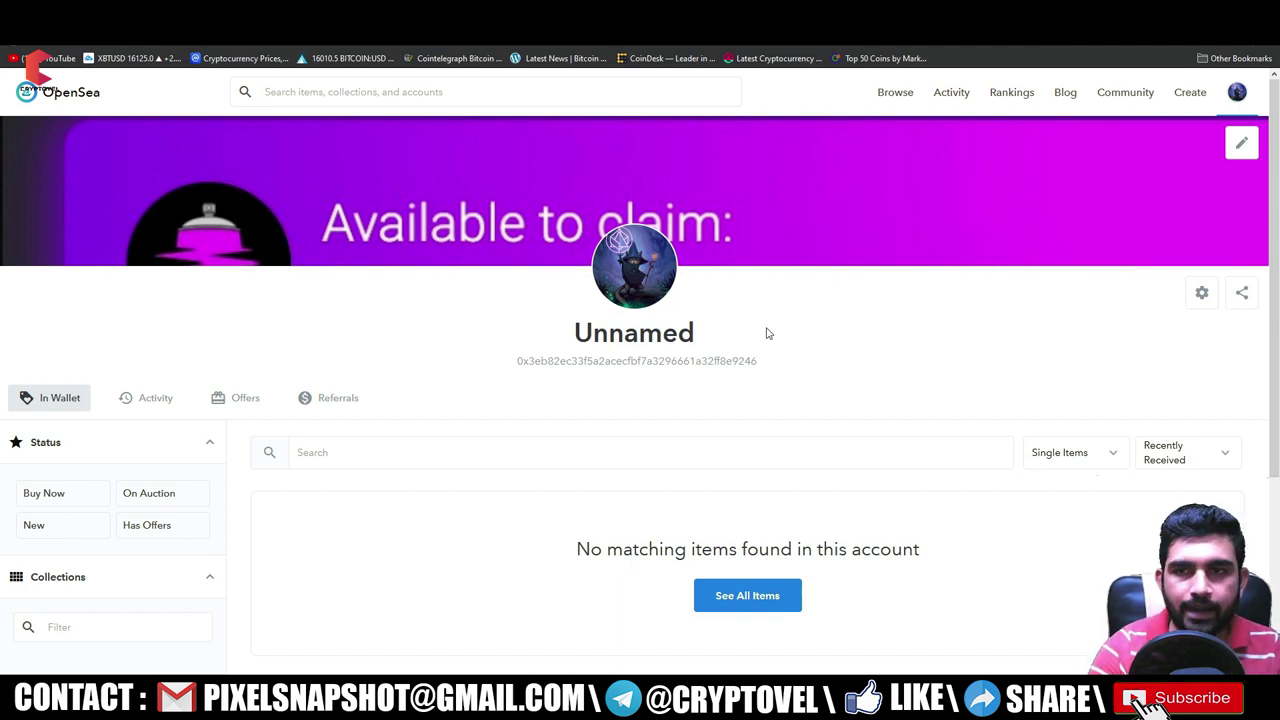
{"action": "left_click", "coordinate": [1203, 294]}
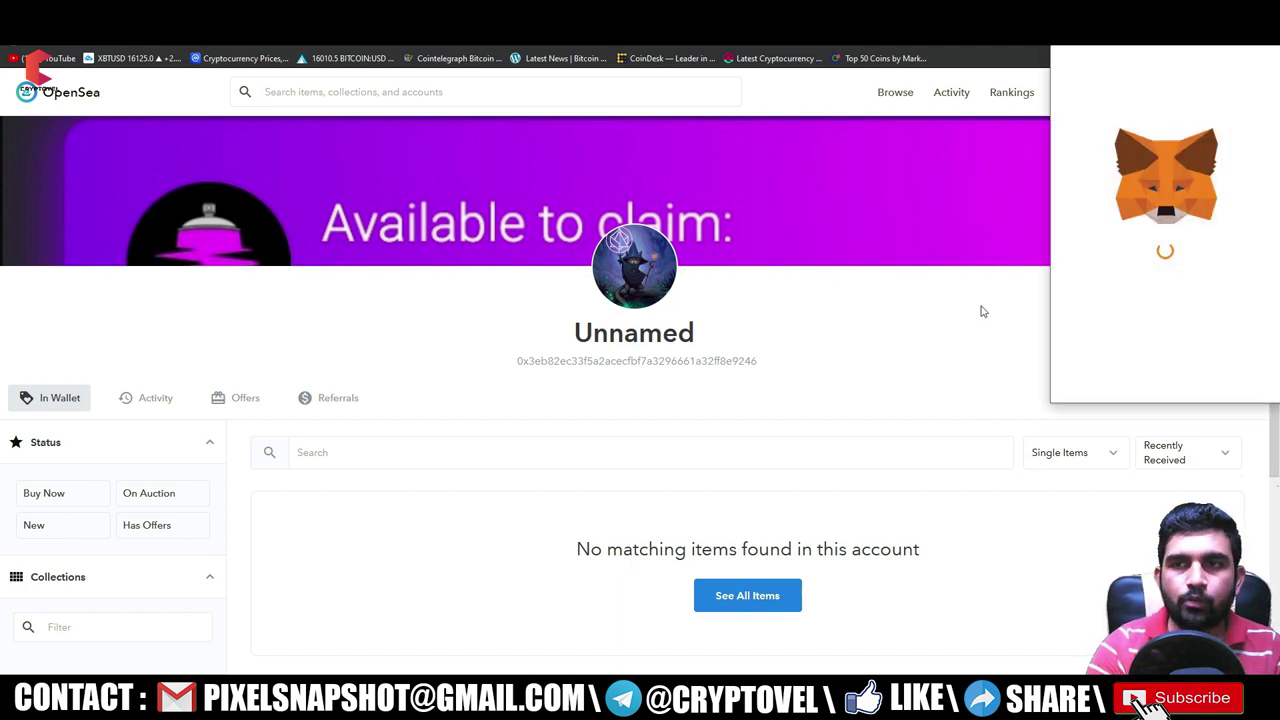
- Enter a test username in General Settings, removing the space that made it invalid
{"action": "left_click", "coordinate": [1230, 370]}
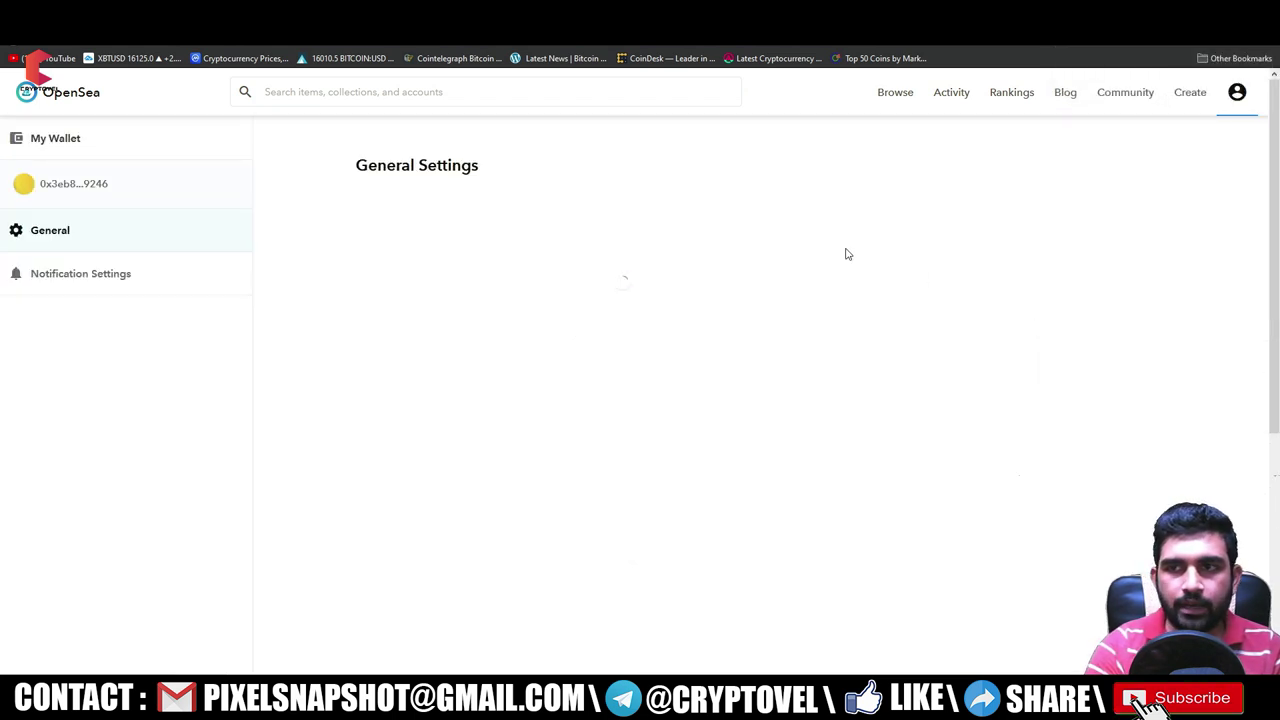
{"action": "left_click", "coordinate": [408, 220]}
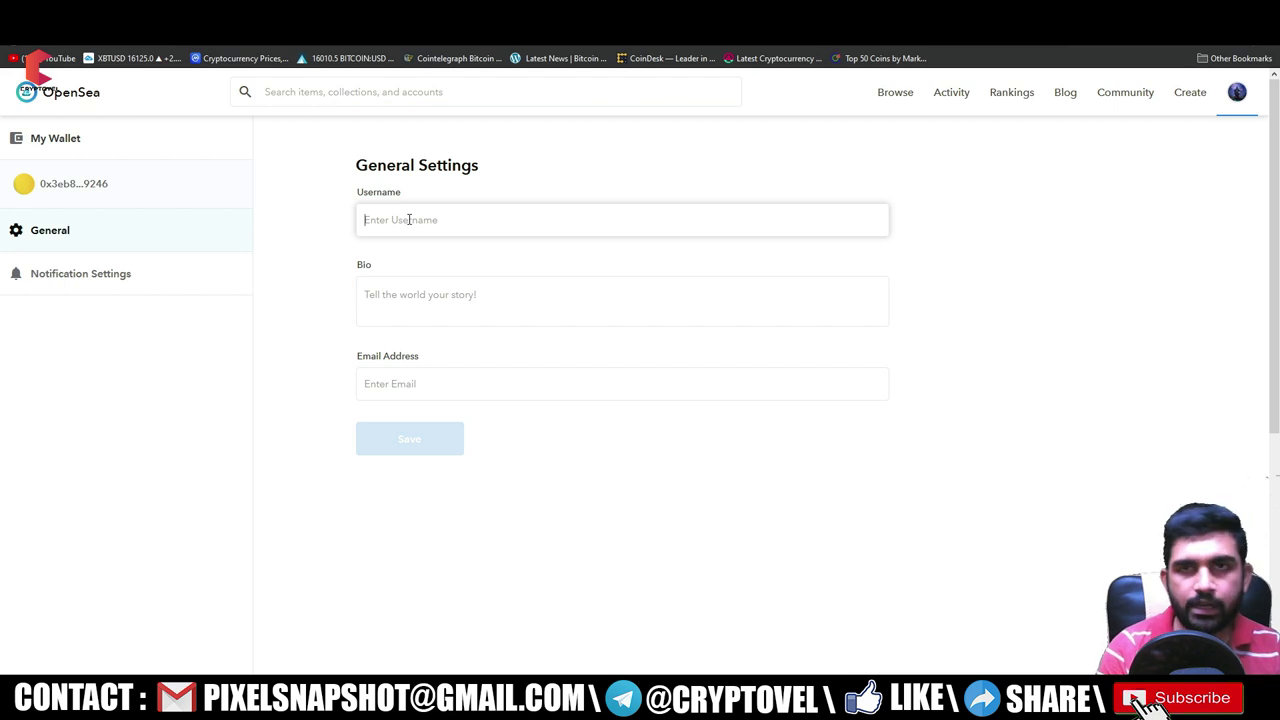
{"action": "type", "text": "Test opeansea"}
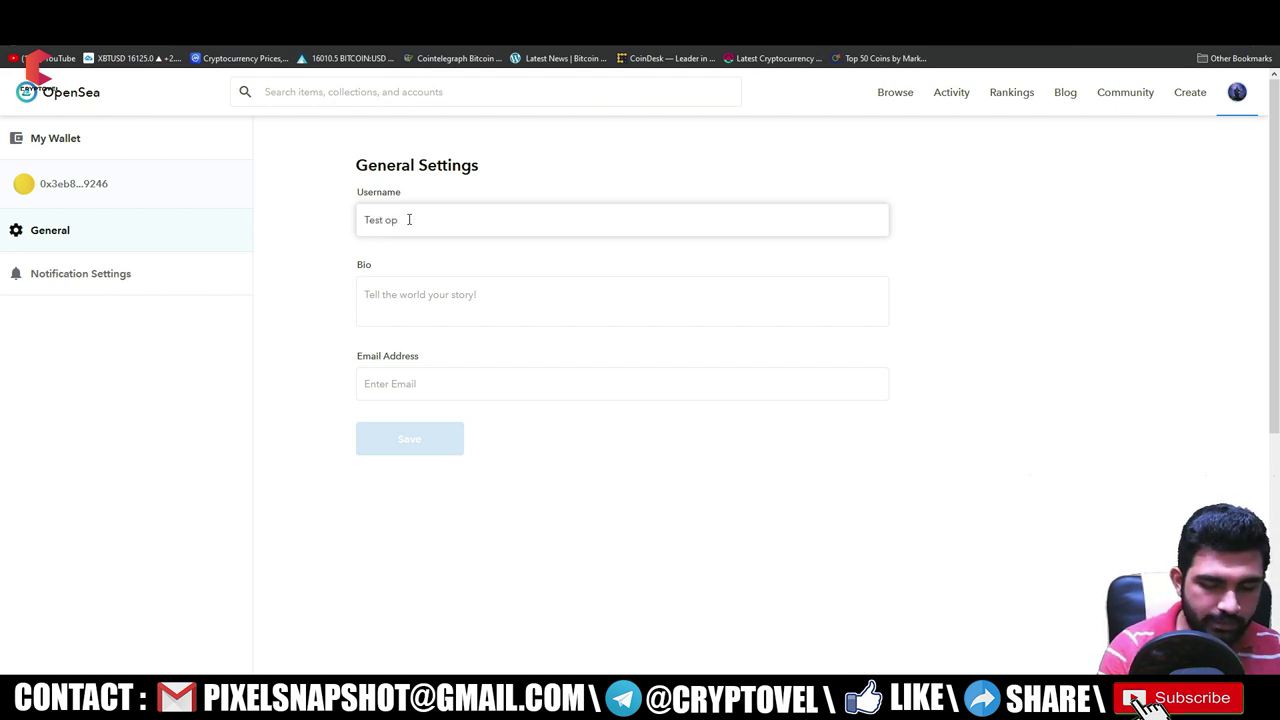
{"action": "left_click", "coordinate": [432, 294]}
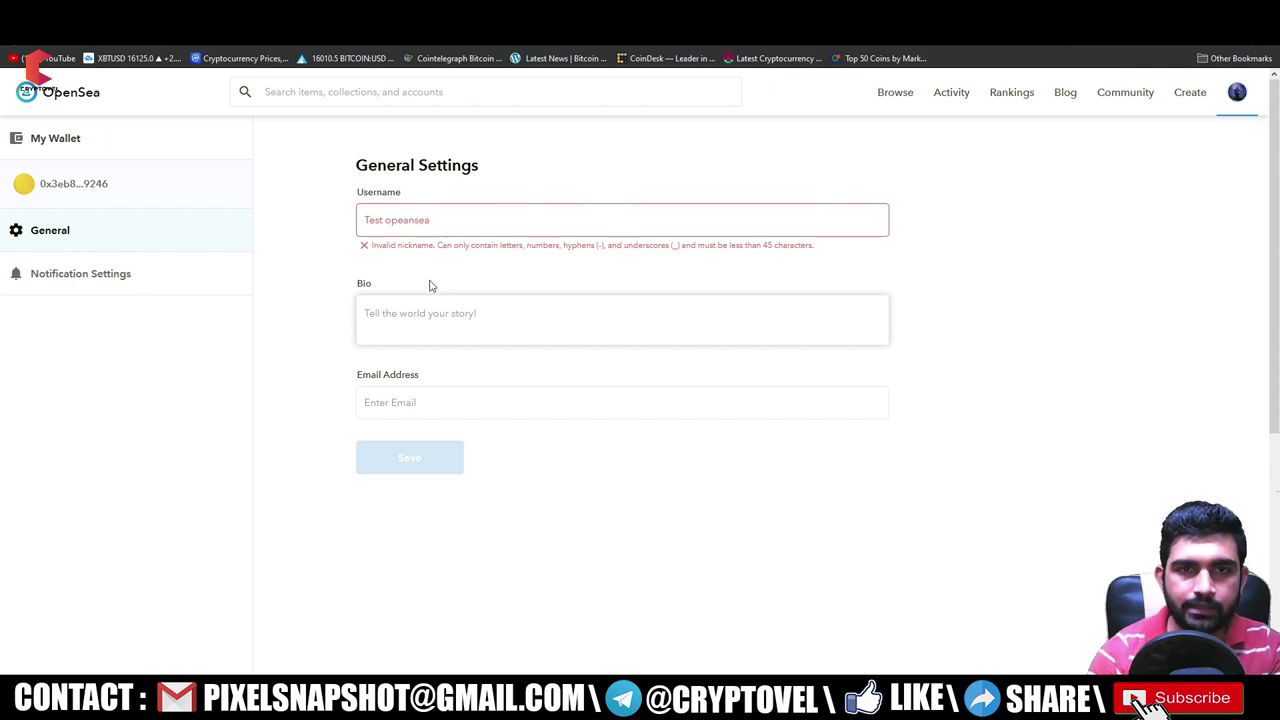
{"action": "left_click", "coordinate": [385, 225]}
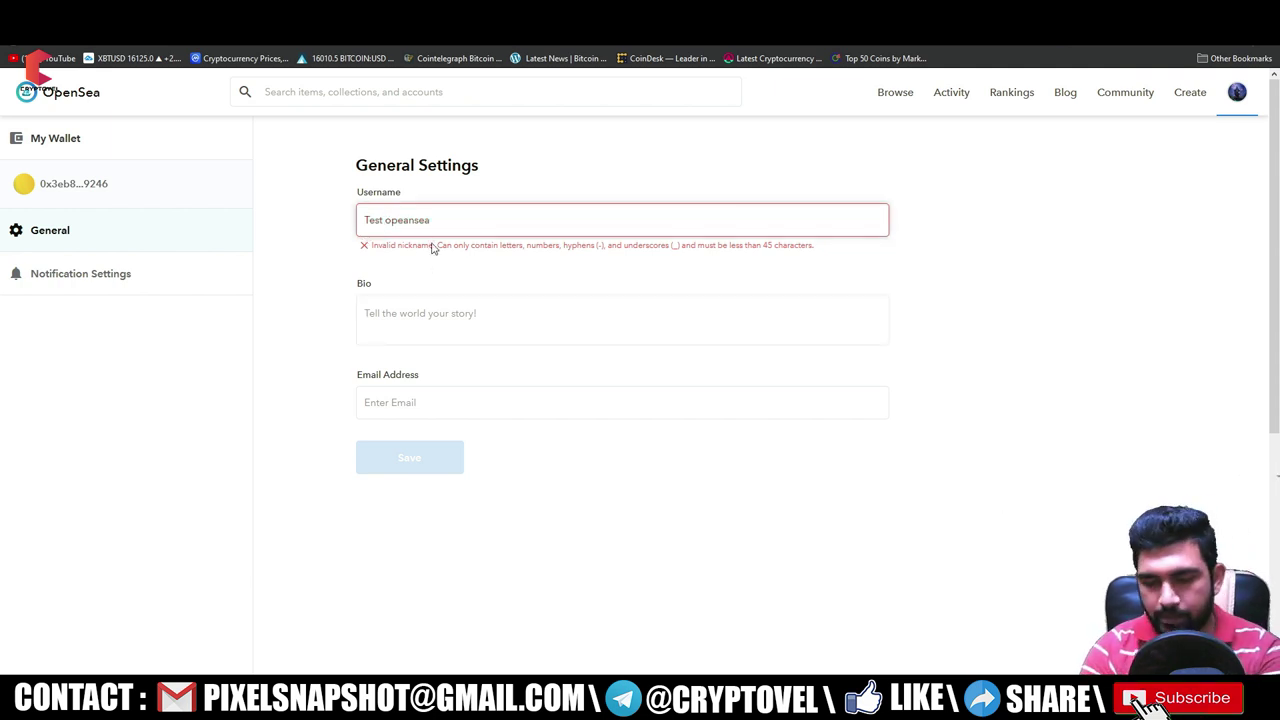
{"action": "key", "text": "BackSpace"}
- Fill in the bio 'checking' and a contact e-mail address, then save and sign
{"action": "left_click", "coordinate": [446, 303]}
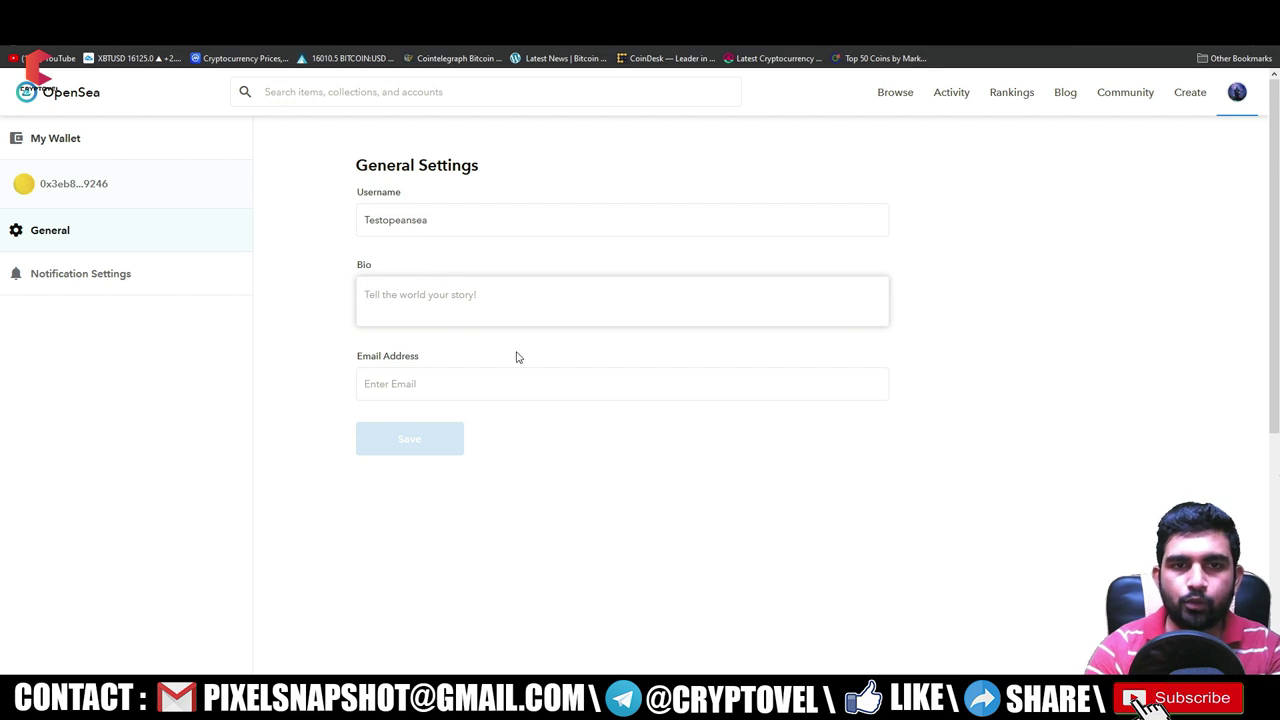
{"action": "type", "text": "checking"}
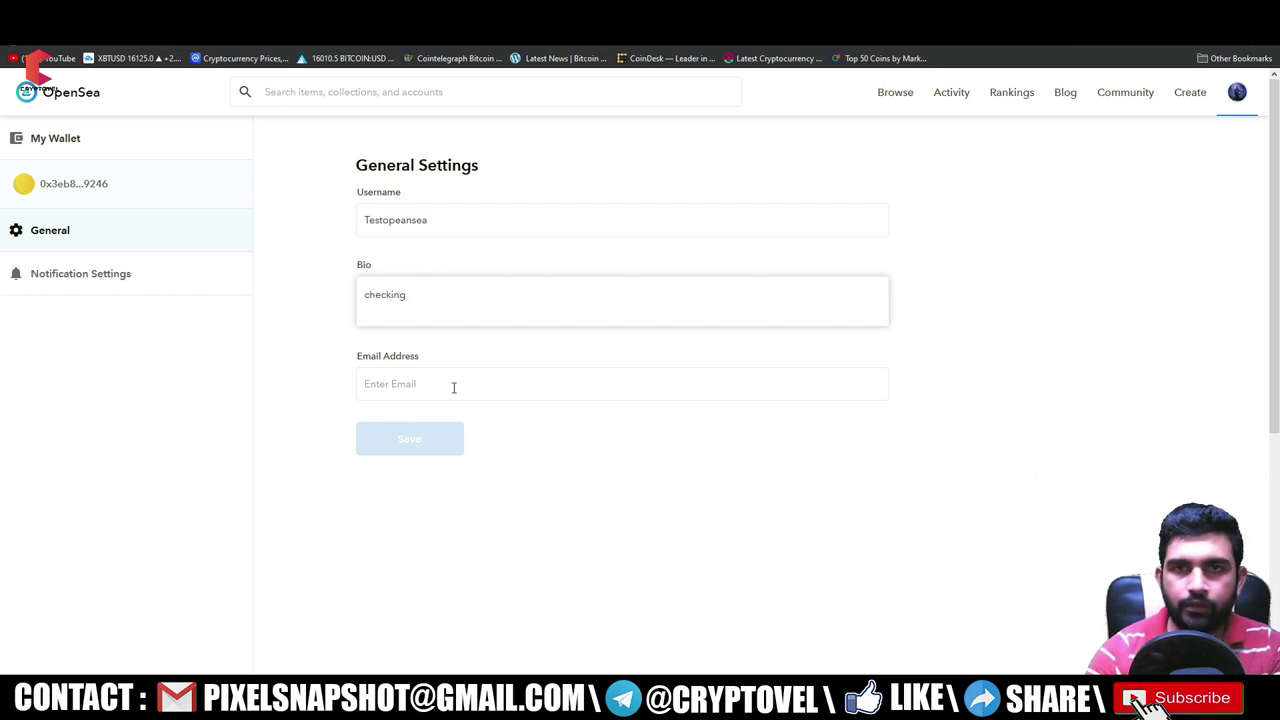
{"action": "left_click", "coordinate": [470, 389]}
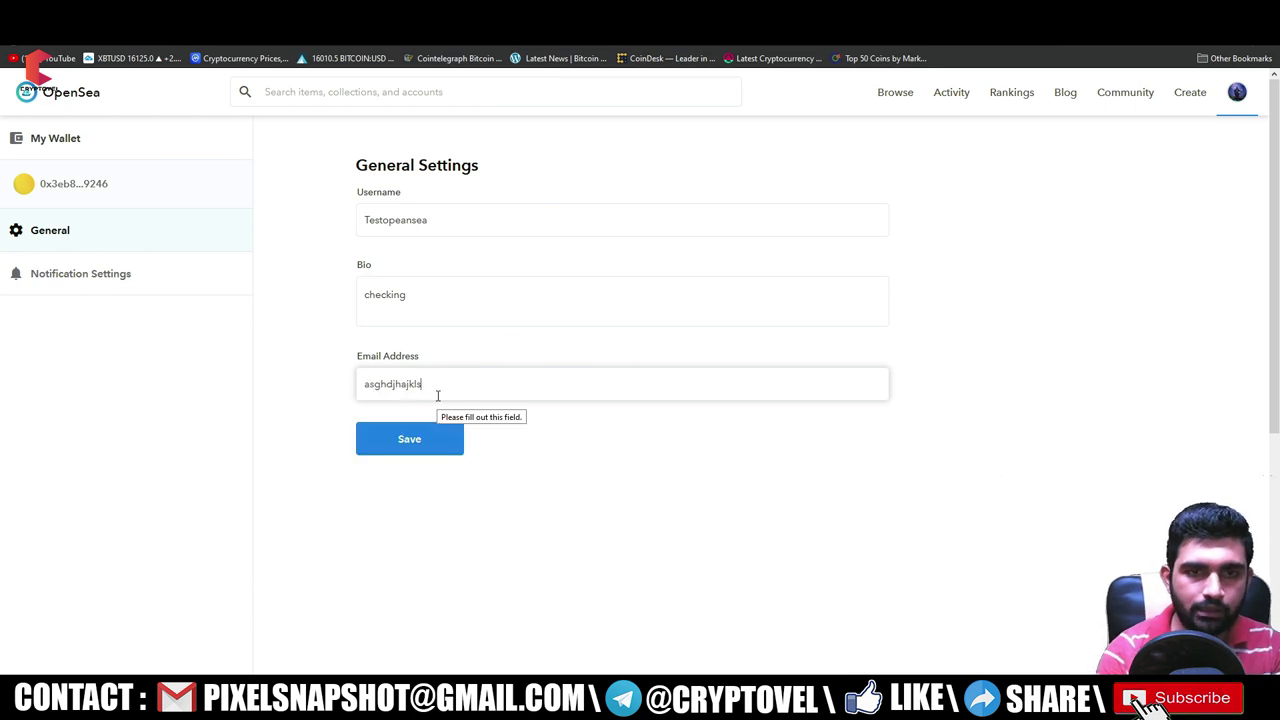
{"action": "left_click", "coordinate": [416, 442]}
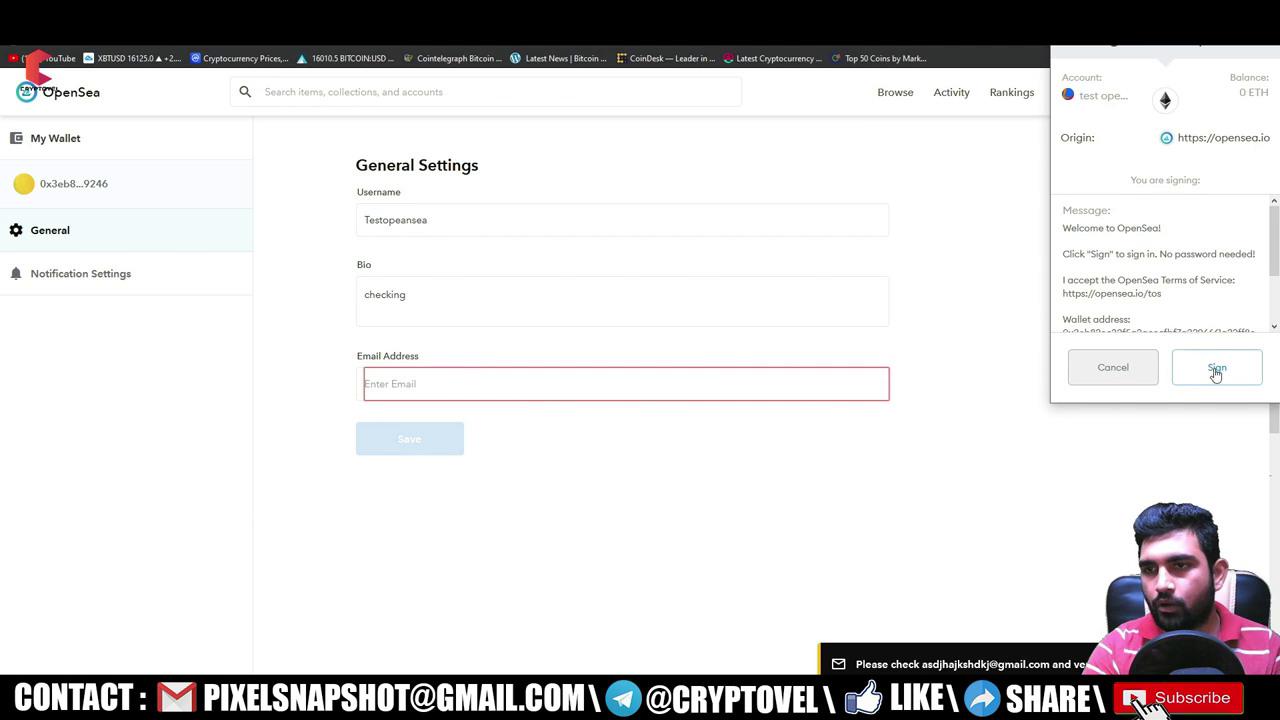
{"action": "left_click", "coordinate": [1214, 367]}
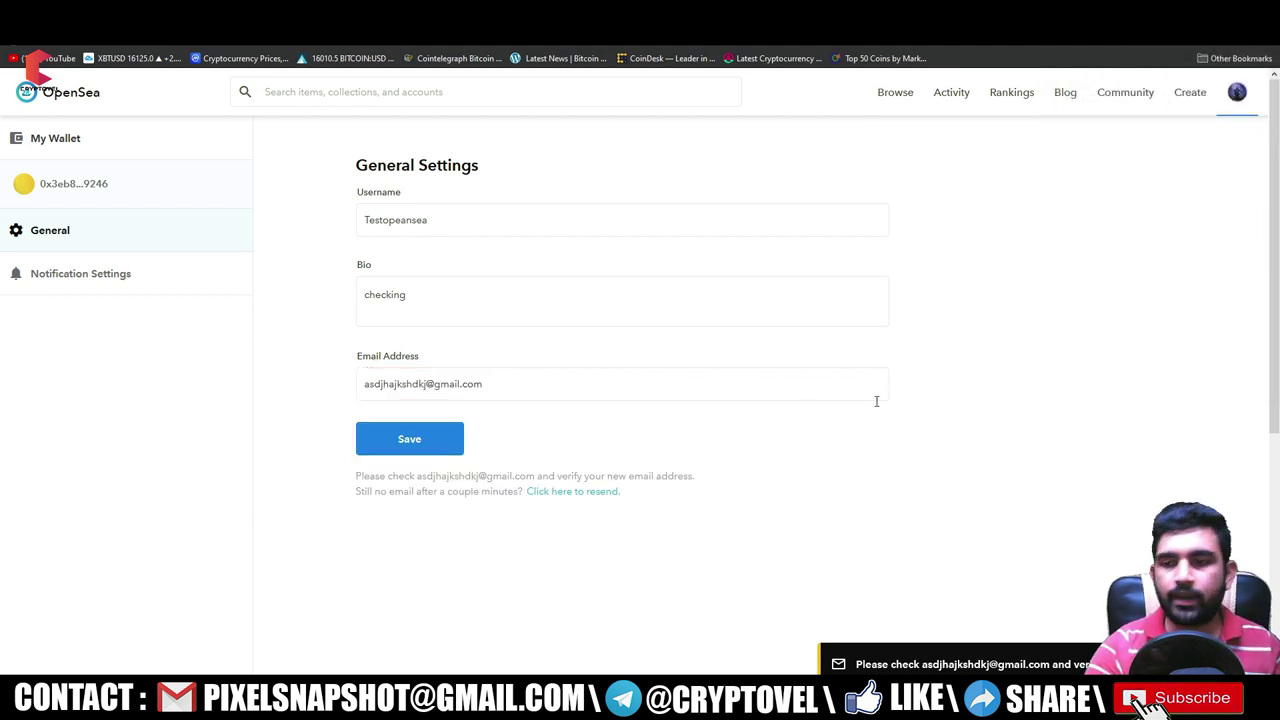
{"action": "left_click_drag", "start_coordinate": [1090, 664], "coordinate": [980, 664]}
{"action": "left_click", "coordinate": [457, 410]}
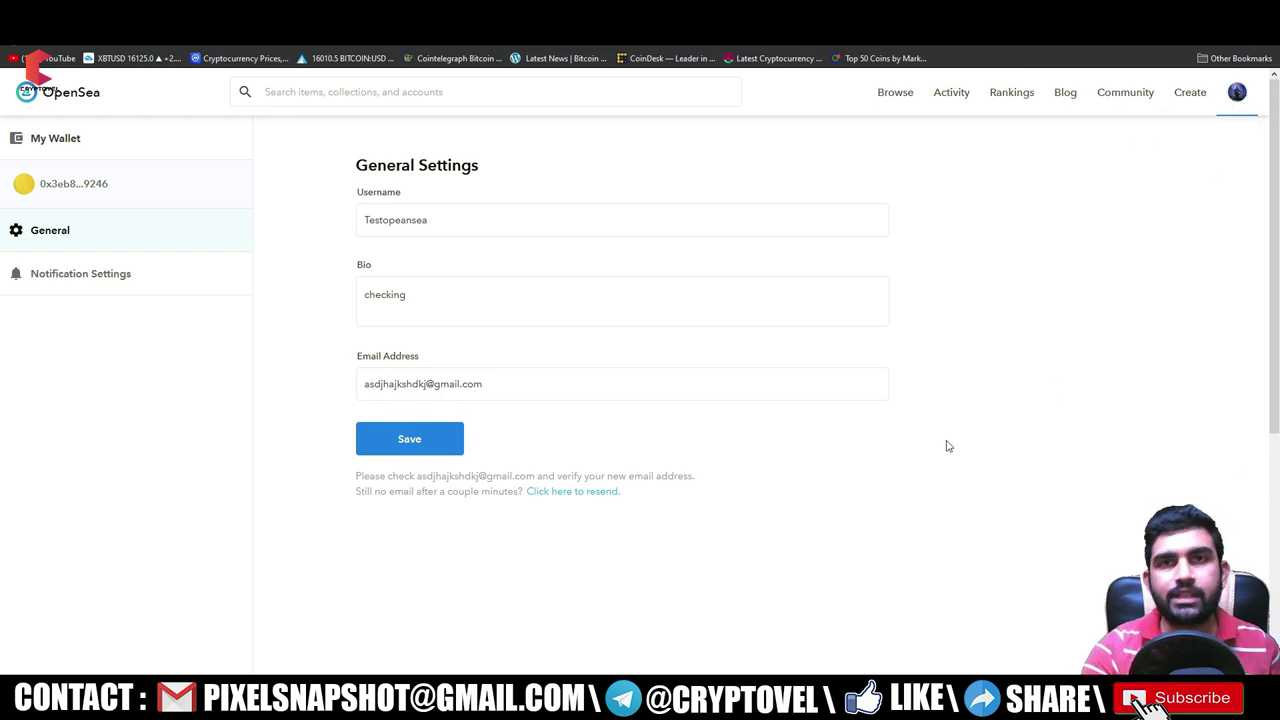
{"action": "mouse_move", "coordinate": [1192, 95]}
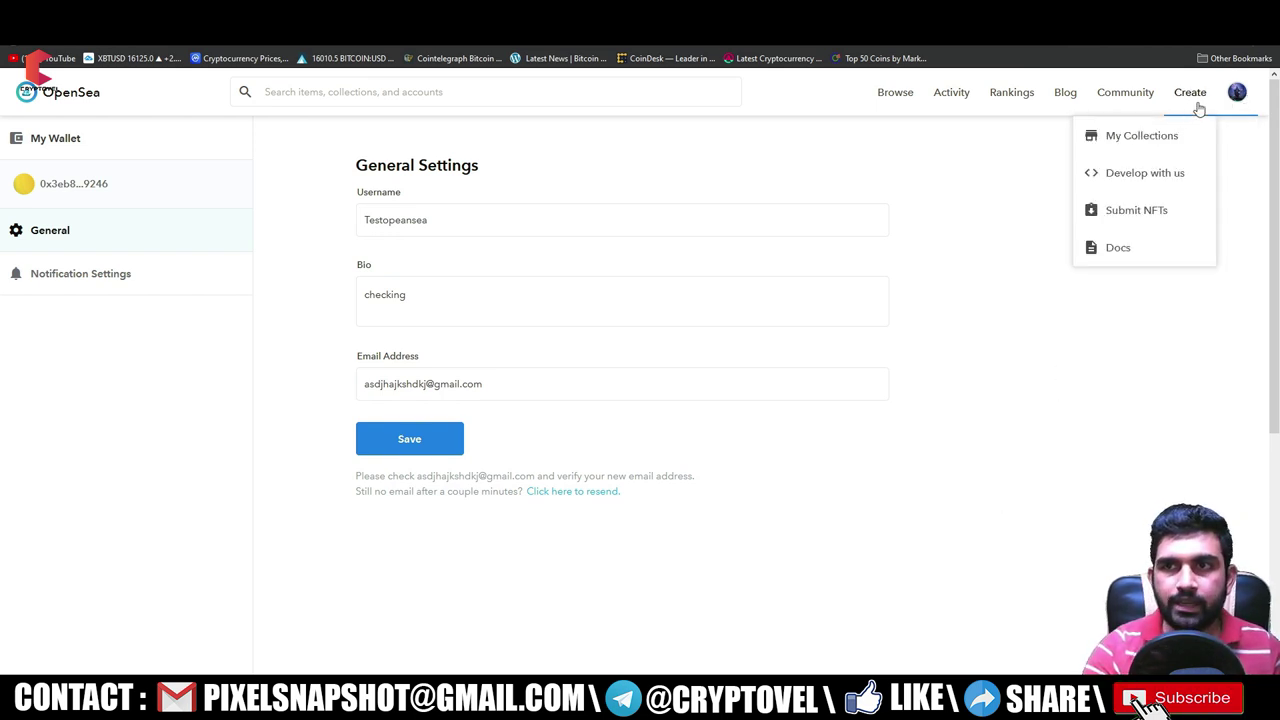
- Start a new collection from My Collections with the wizard cat image as its logo
{"action": "left_click", "coordinate": [1149, 147]}
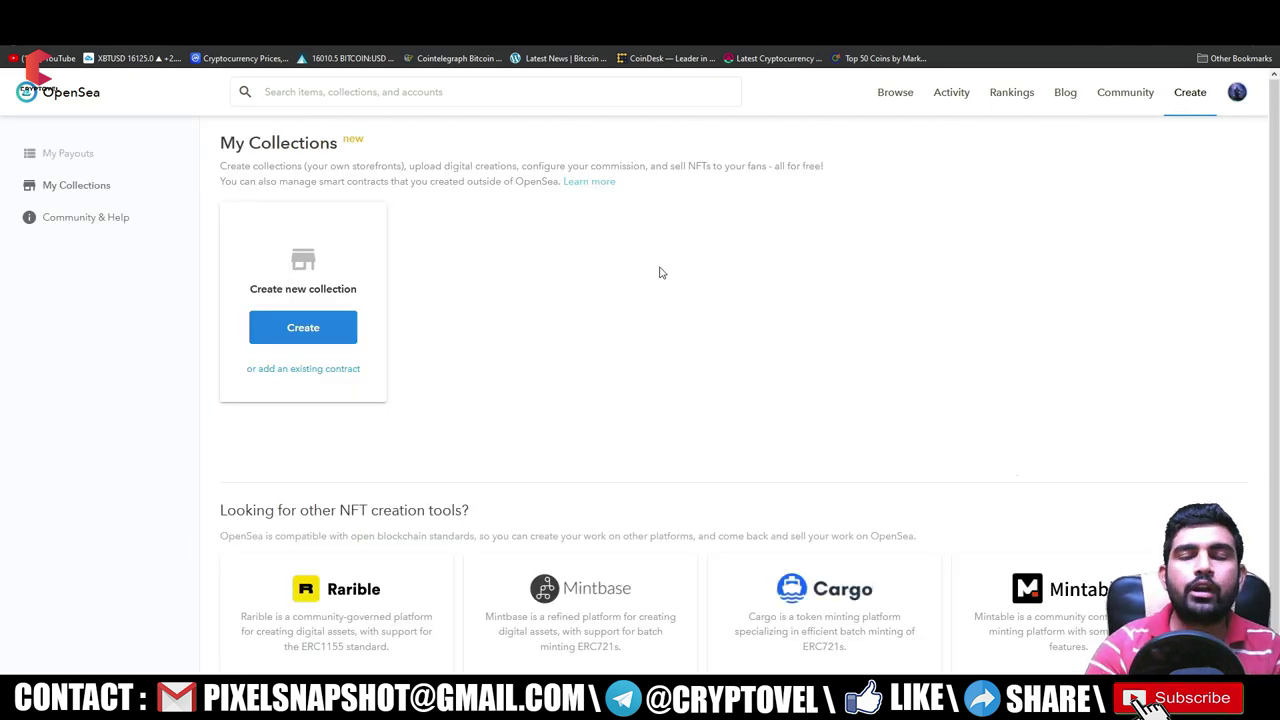
{"action": "scroll", "coordinate": [592, 266], "scroll_direction": "down", "scroll_amount": 1}
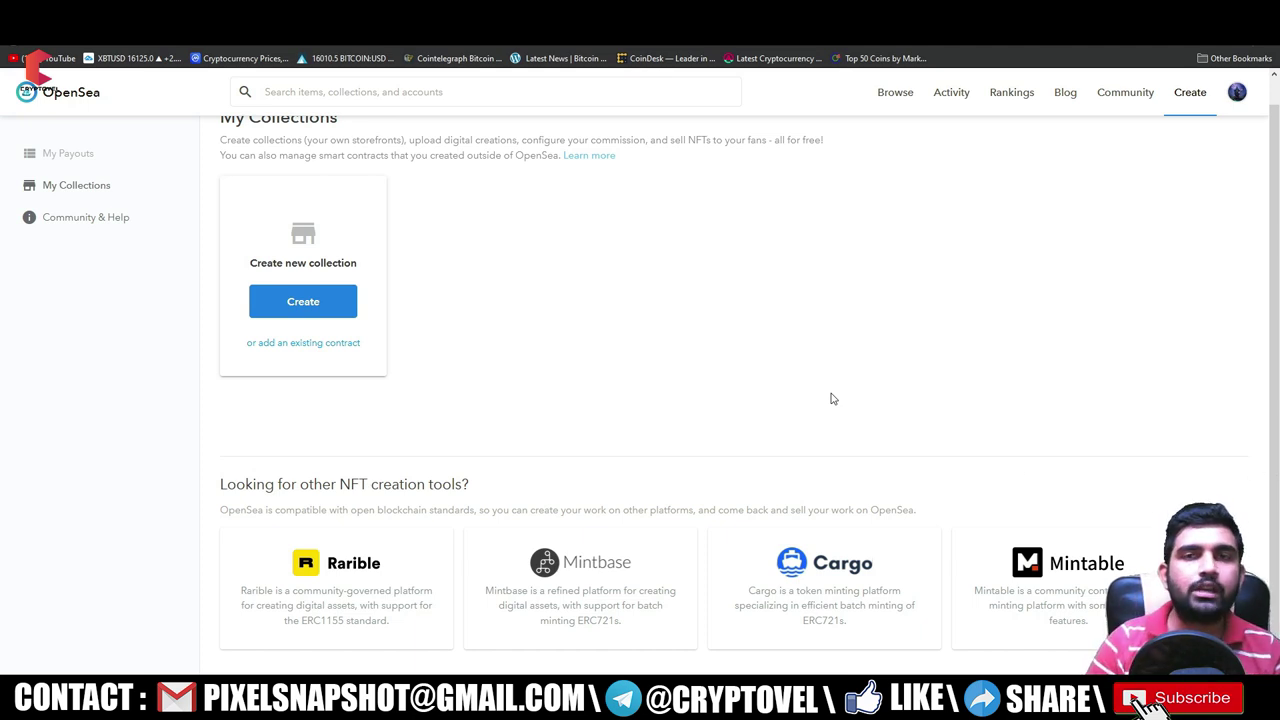
{"action": "scroll", "coordinate": [529, 276], "scroll_direction": "up", "scroll_amount": 1}
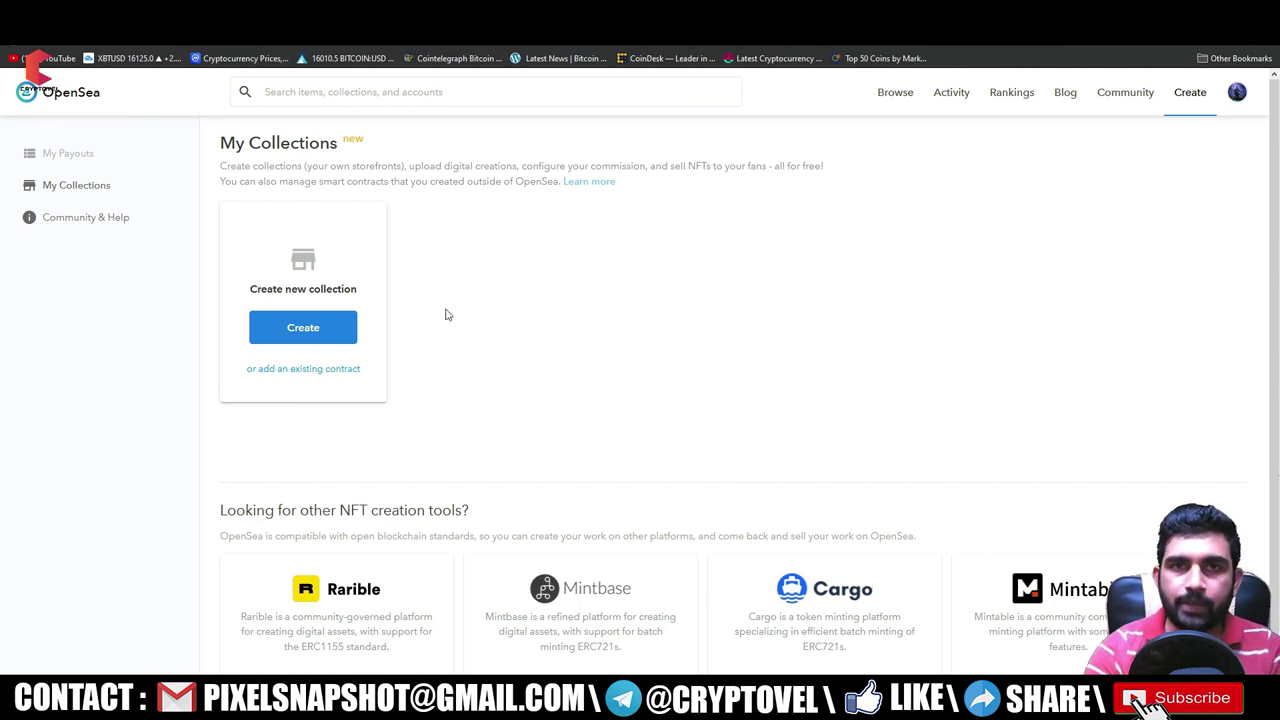
{"action": "left_click", "coordinate": [320, 328]}
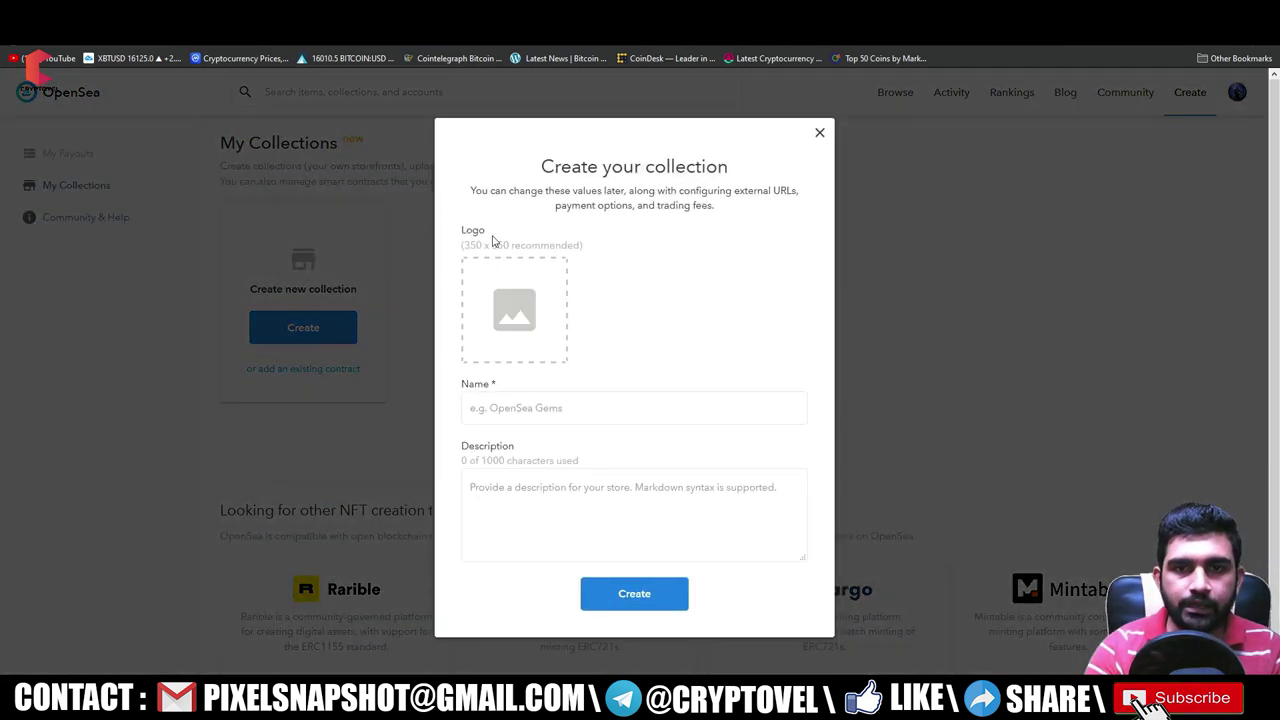
{"action": "left_click", "coordinate": [528, 318]}
{"action": "left_click", "coordinate": [372, 102]}
{"action": "left_click", "coordinate": [527, 337]}
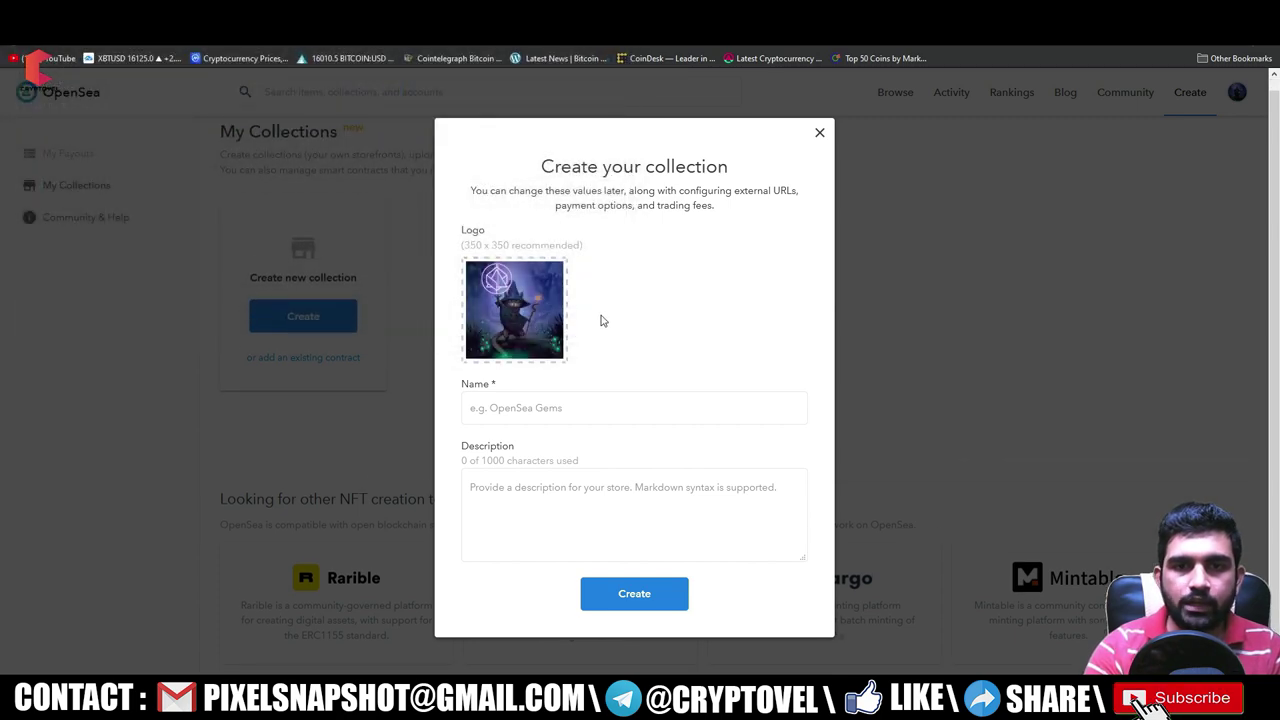
- Name the collection 'Test', describe it as 'test chking', and create it
{"action": "left_click", "coordinate": [520, 411]}
{"action": "type", "text": "Test"}
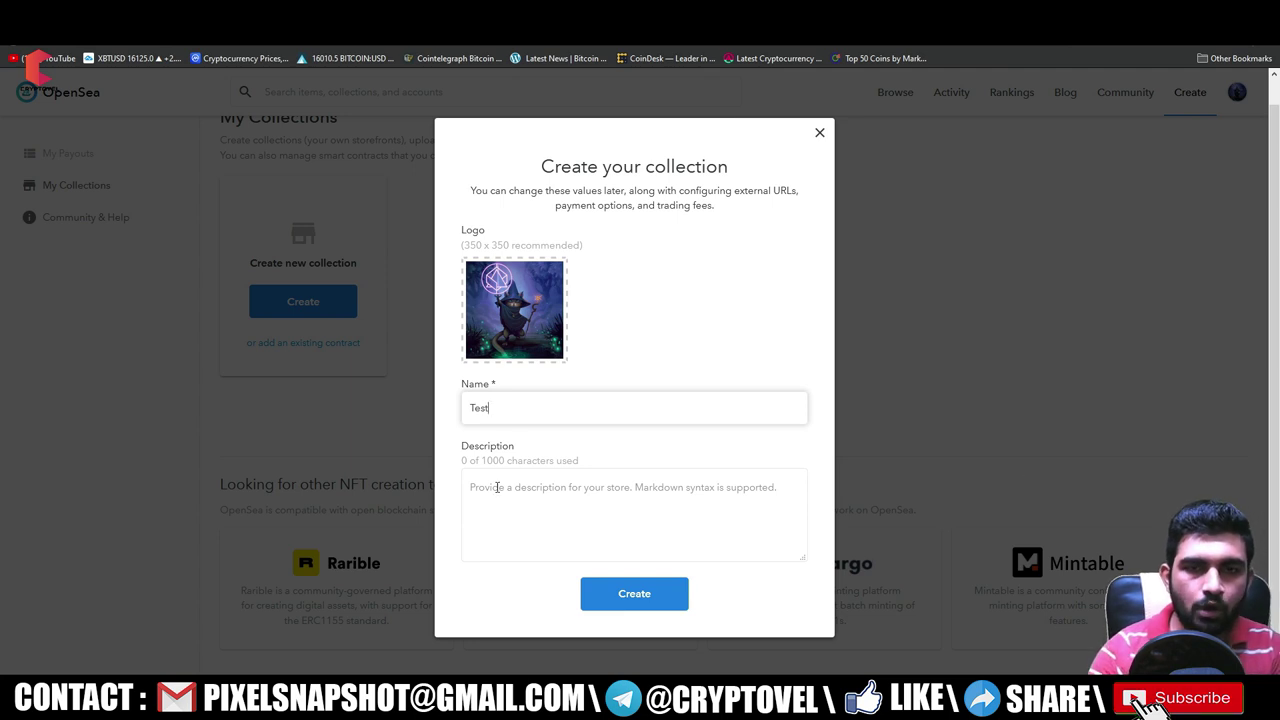
{"action": "left_click", "coordinate": [497, 487]}
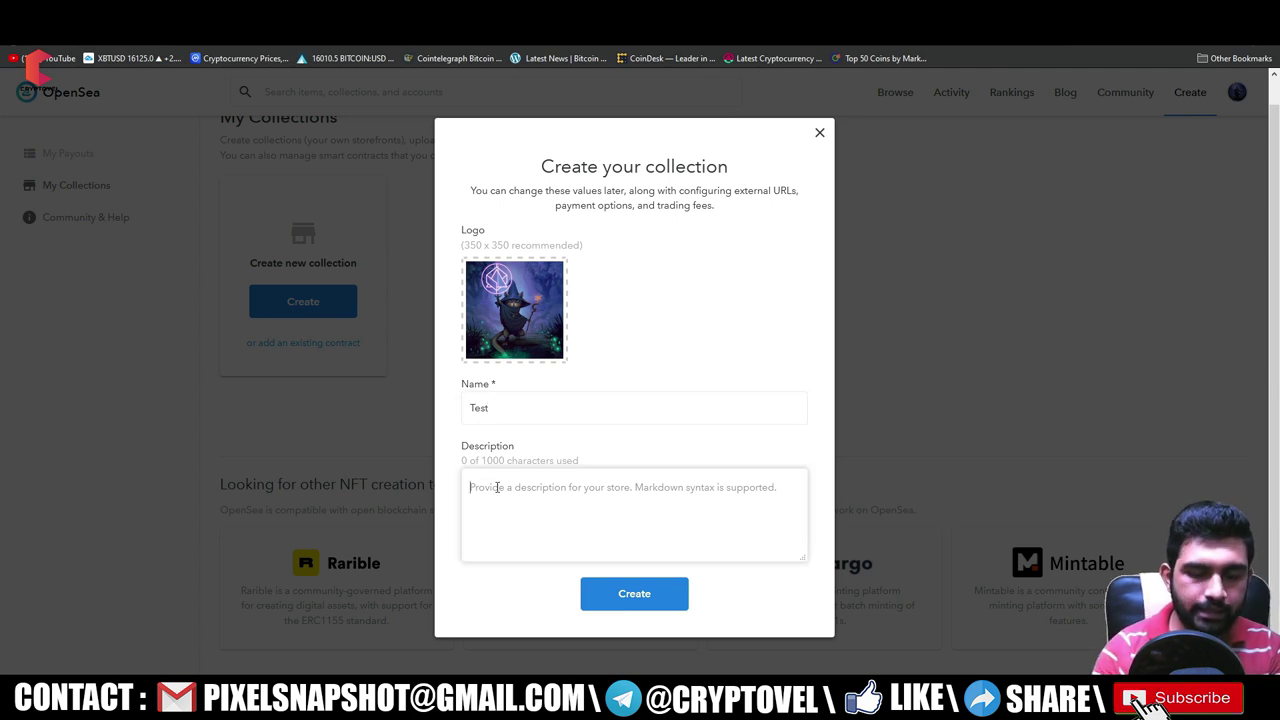
{"action": "type", "text": "t"}
{"action": "type", "text": "est string"}
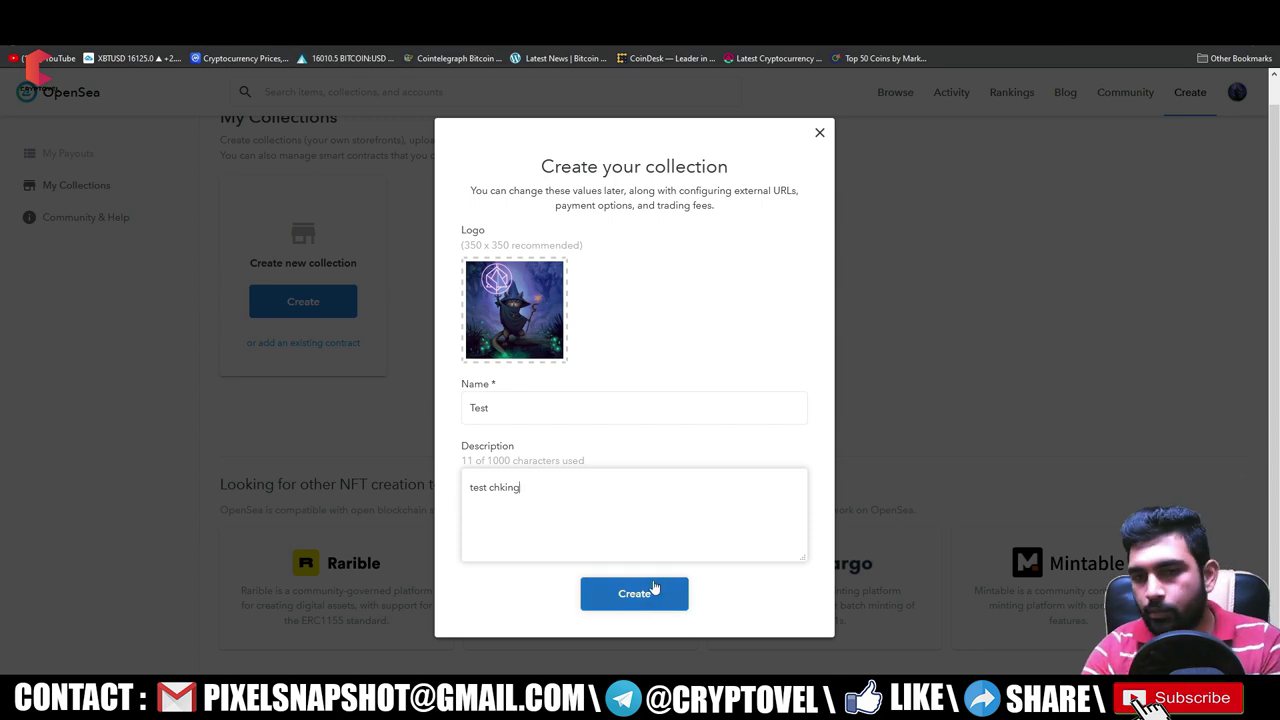
{"action": "left_click", "coordinate": [654, 593]}
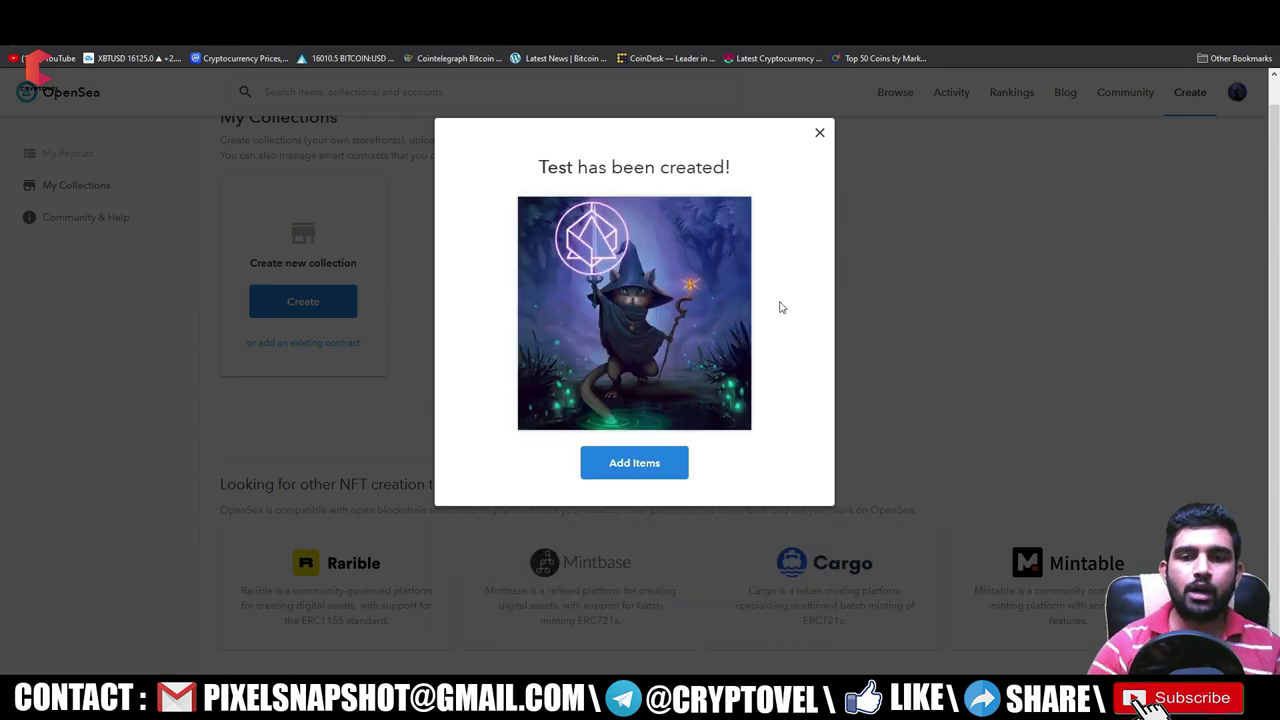
{"action": "left_click", "coordinate": [821, 132]}
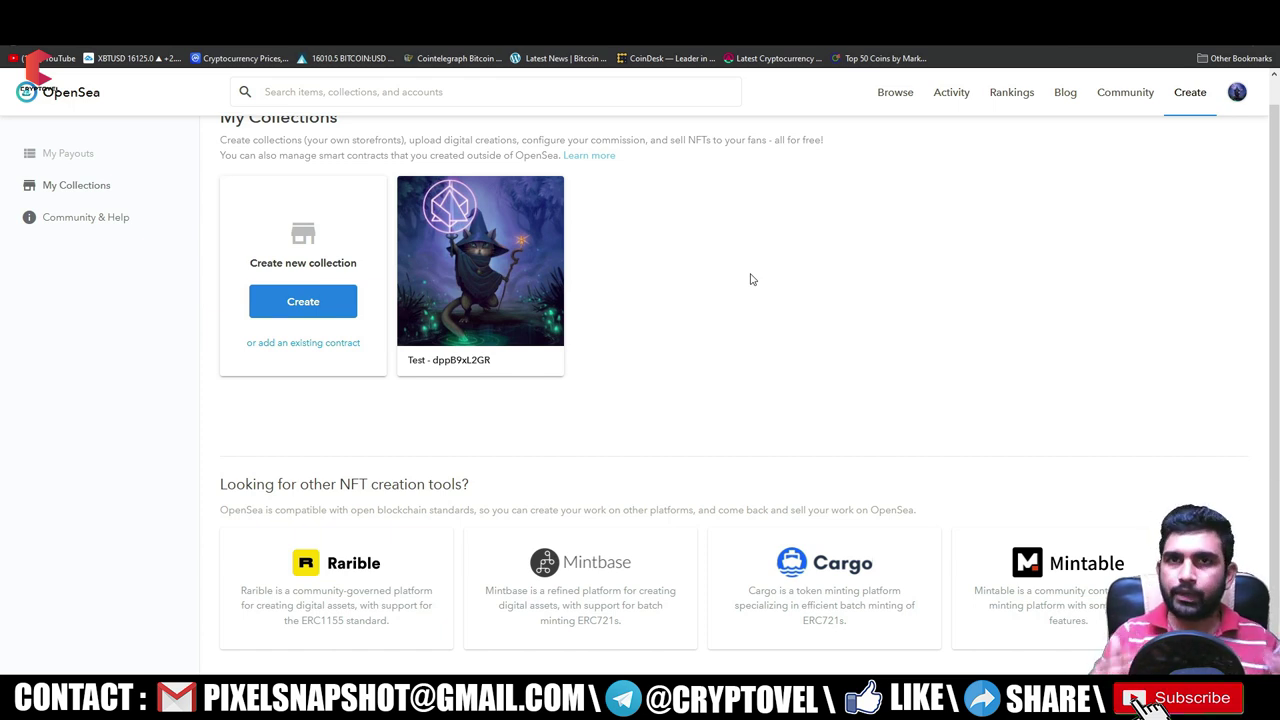
- Open the Test collection's edit settings, approving the MetaMask signature
{"action": "left_click", "coordinate": [540, 274]}
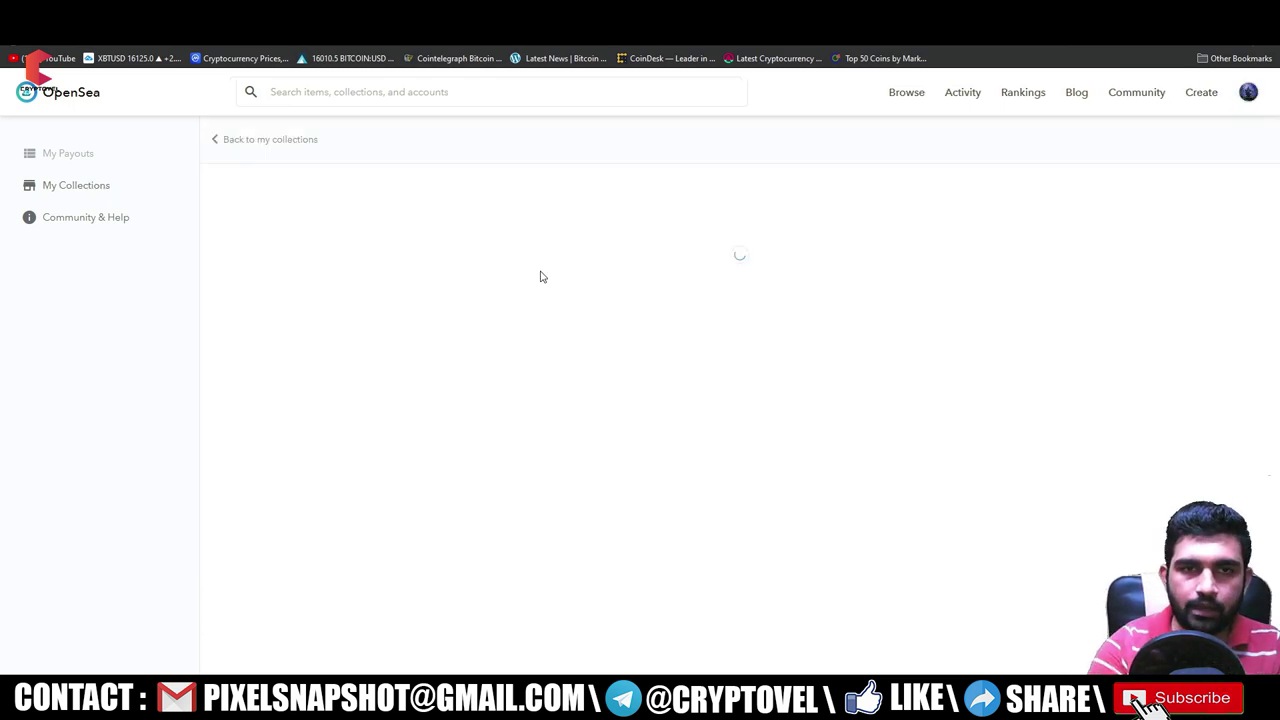
{"action": "scroll", "coordinate": [480, 466], "scroll_direction": "down", "scroll_amount": 1}
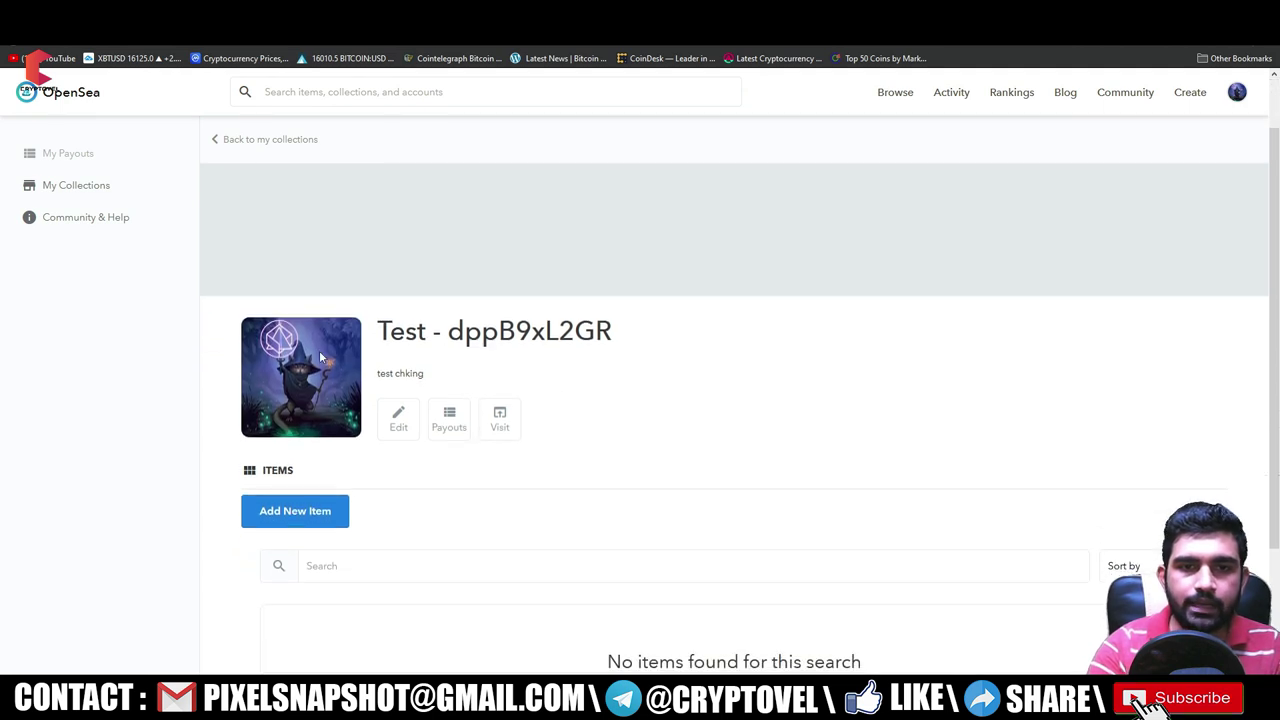
{"action": "left_click", "coordinate": [398, 425]}
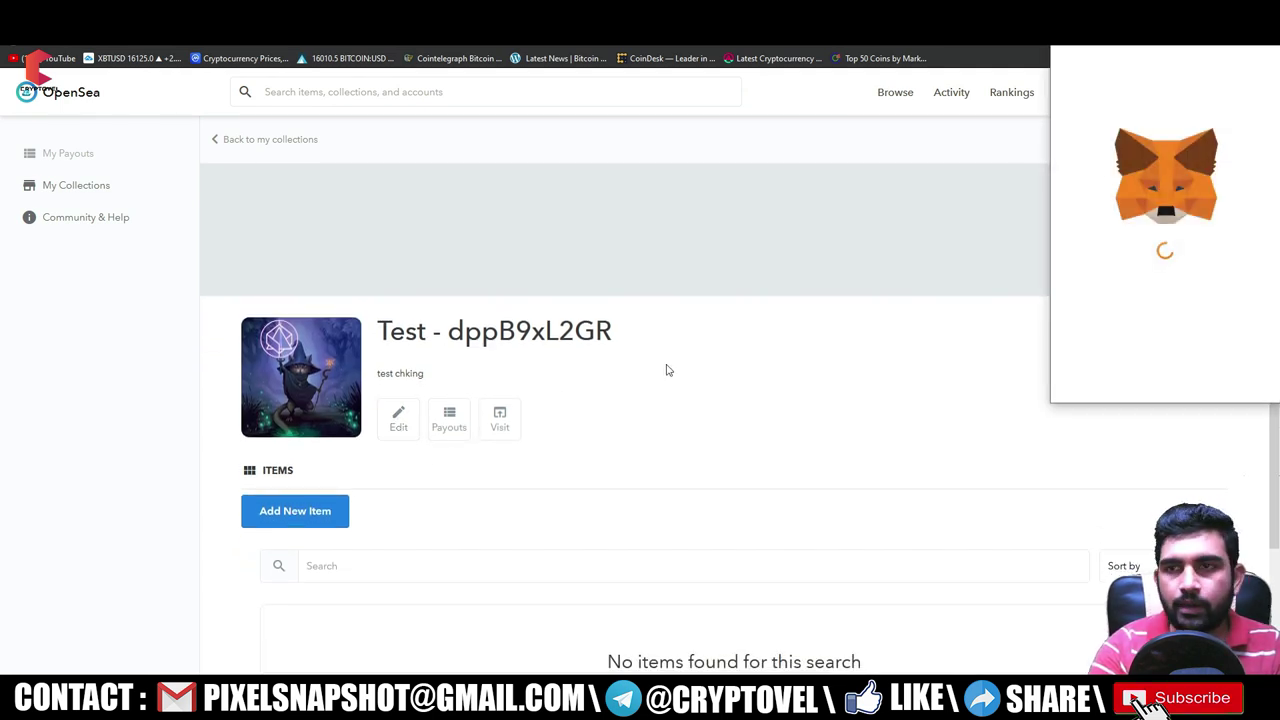
{"action": "left_click", "coordinate": [1212, 380]}
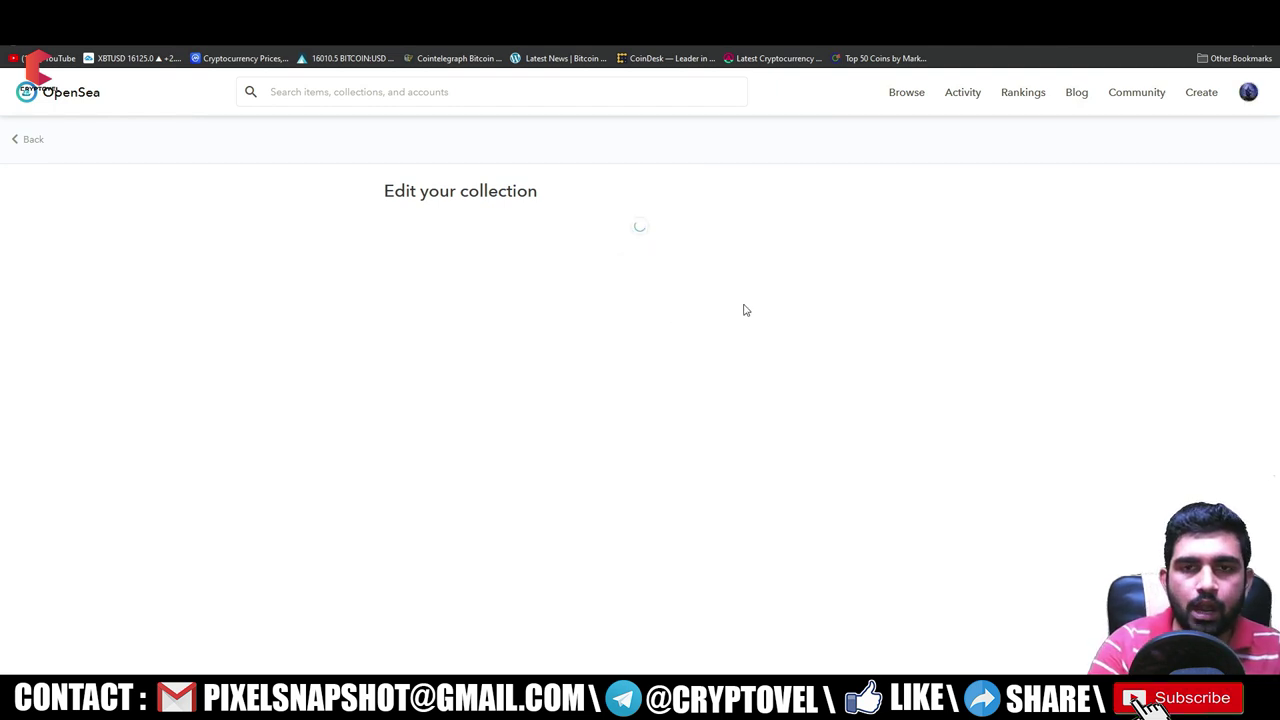
- Set a 2% creator fee paid to your own wallet address, copied from MetaMask
{"action": "scroll", "coordinate": [552, 351], "scroll_direction": "down", "scroll_amount": 2}
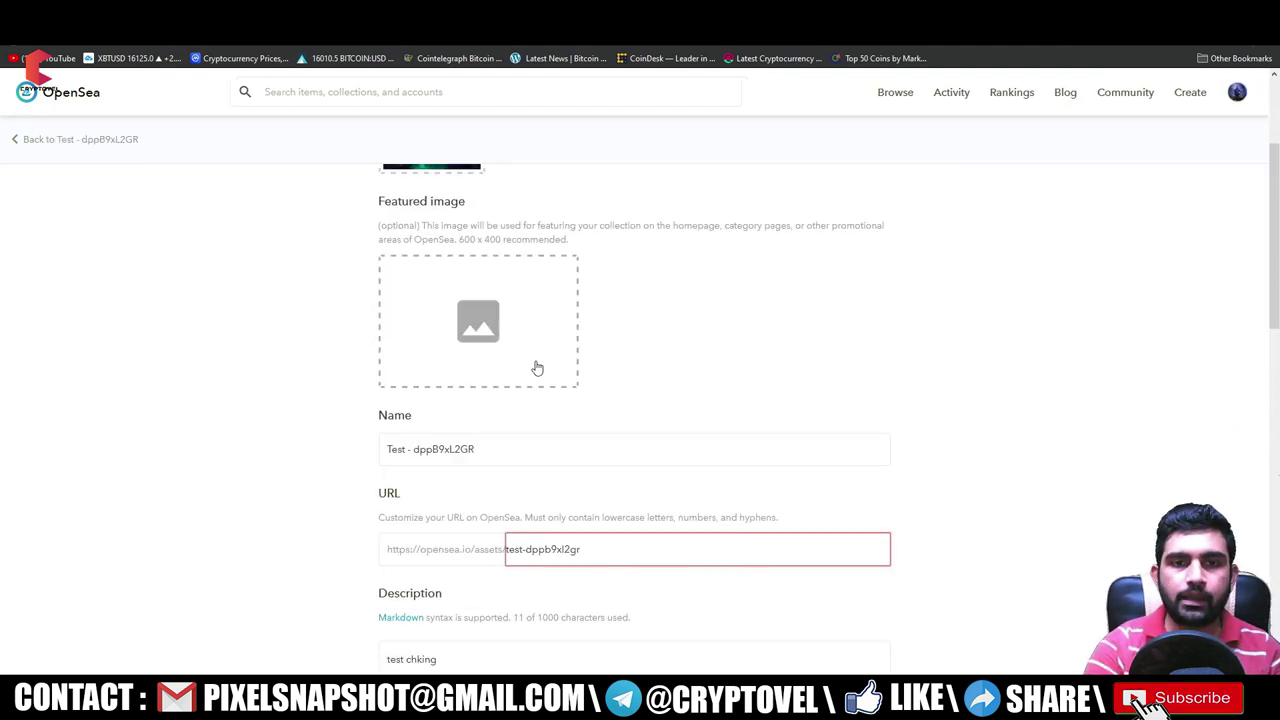
{"action": "scroll", "coordinate": [709, 334], "scroll_direction": "down", "scroll_amount": 3}
{"action": "scroll", "coordinate": [483, 323], "scroll_direction": "down", "scroll_amount": 6}
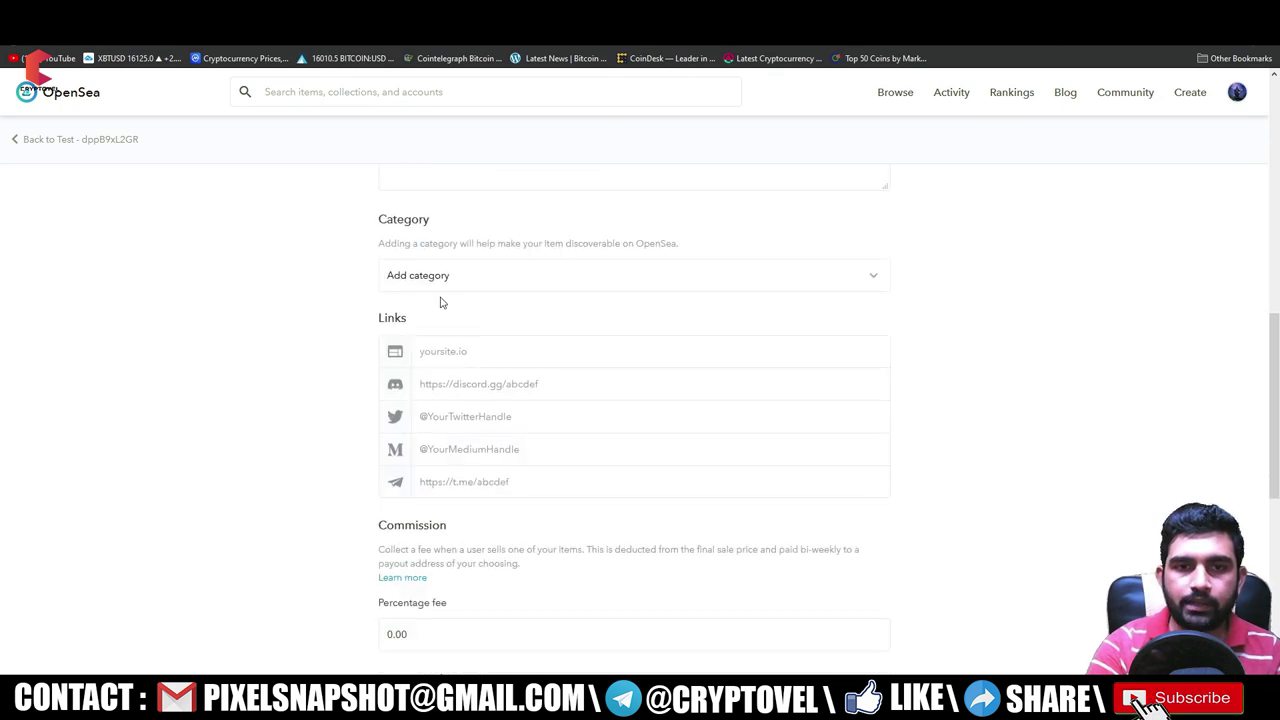
{"action": "left_click_drag", "start_coordinate": [445, 270], "coordinate": [397, 274]}
{"action": "left_click", "coordinate": [522, 273]}
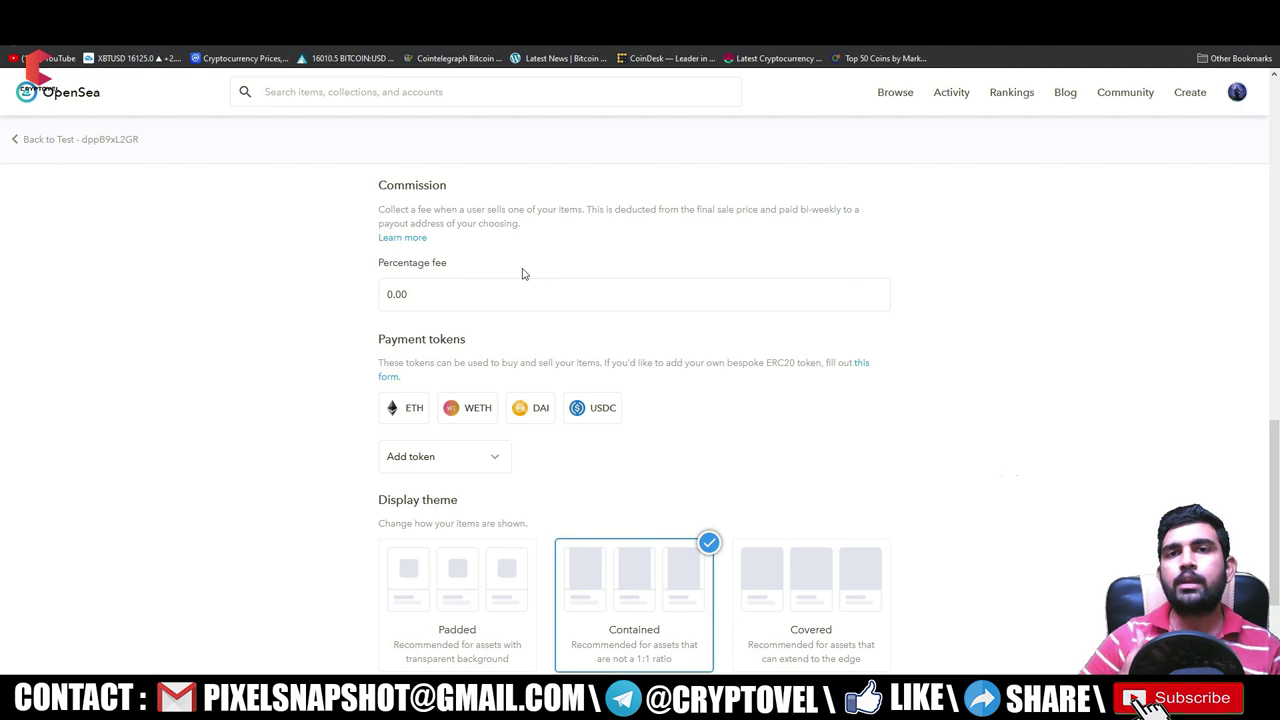
{"action": "left_click_drag", "start_coordinate": [424, 293], "coordinate": [363, 292]}
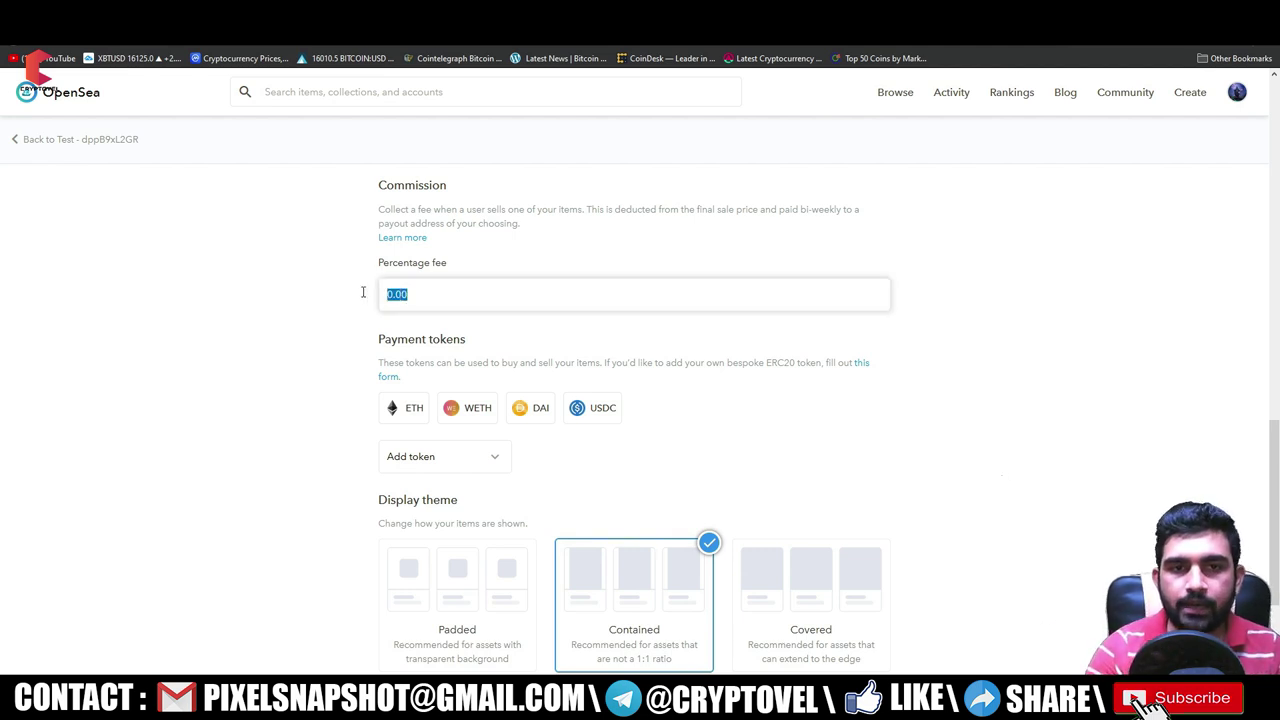
{"action": "type", "text": "2"}
{"action": "left_click", "coordinate": [396, 355]}
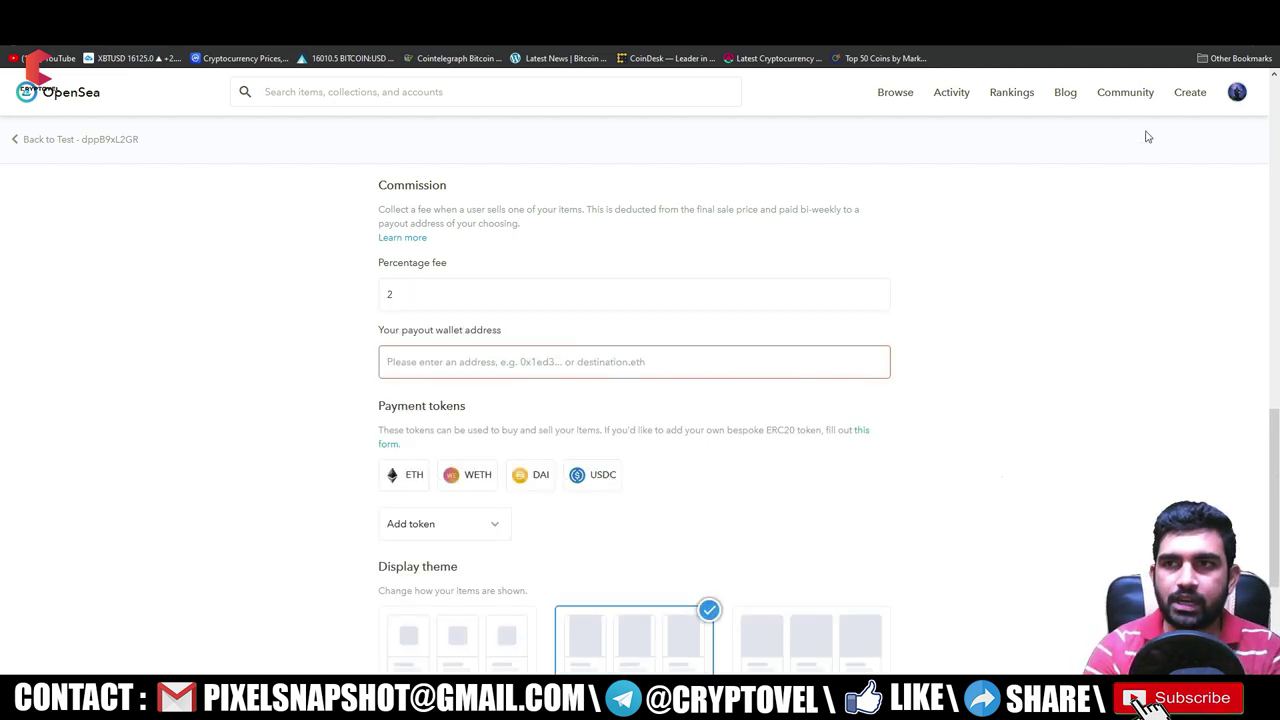
{"action": "left_click", "coordinate": [1240, 30]}
{"action": "left_click", "coordinate": [1140, 118]}
{"action": "left_click", "coordinate": [487, 366]}
{"action": "type", "text": "0x3eb82eC33F5a2acECFBF7A3296661a32fF8E9246"}
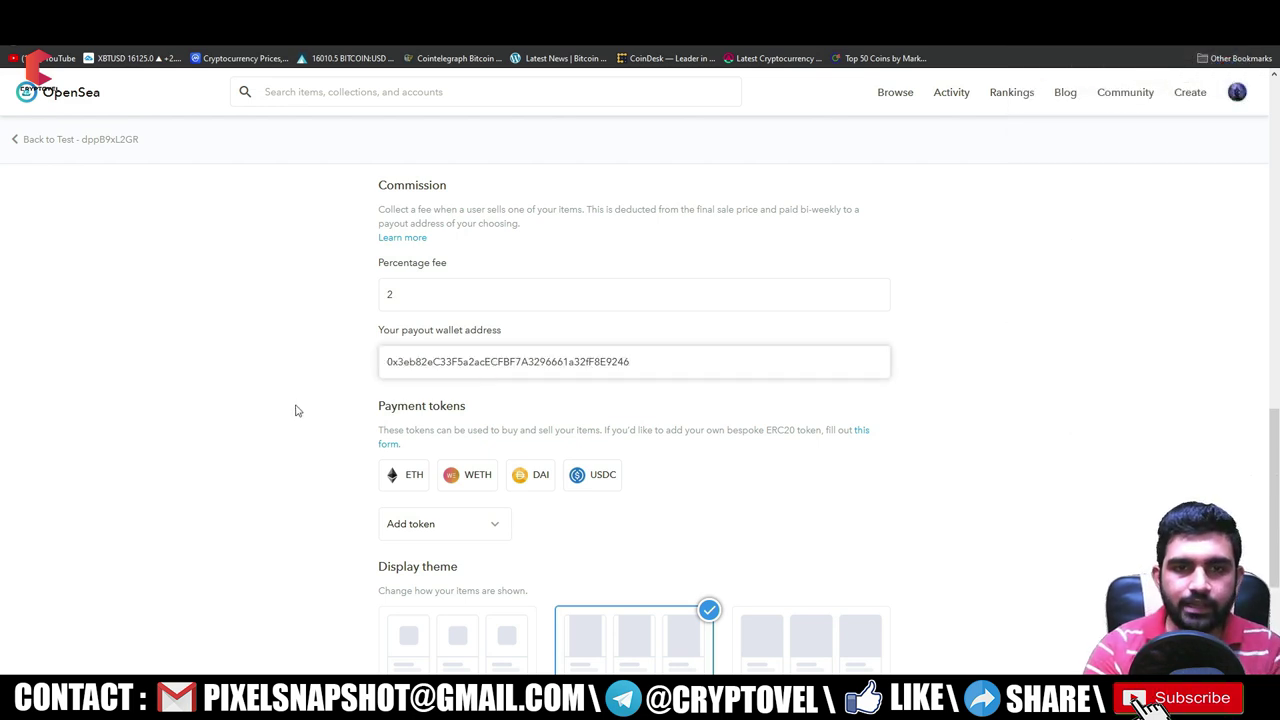
- Leave payment tokens unchanged and submit the collection changes, signing in MetaMask
{"action": "scroll", "coordinate": [334, 414], "scroll_direction": "down", "scroll_amount": 2}
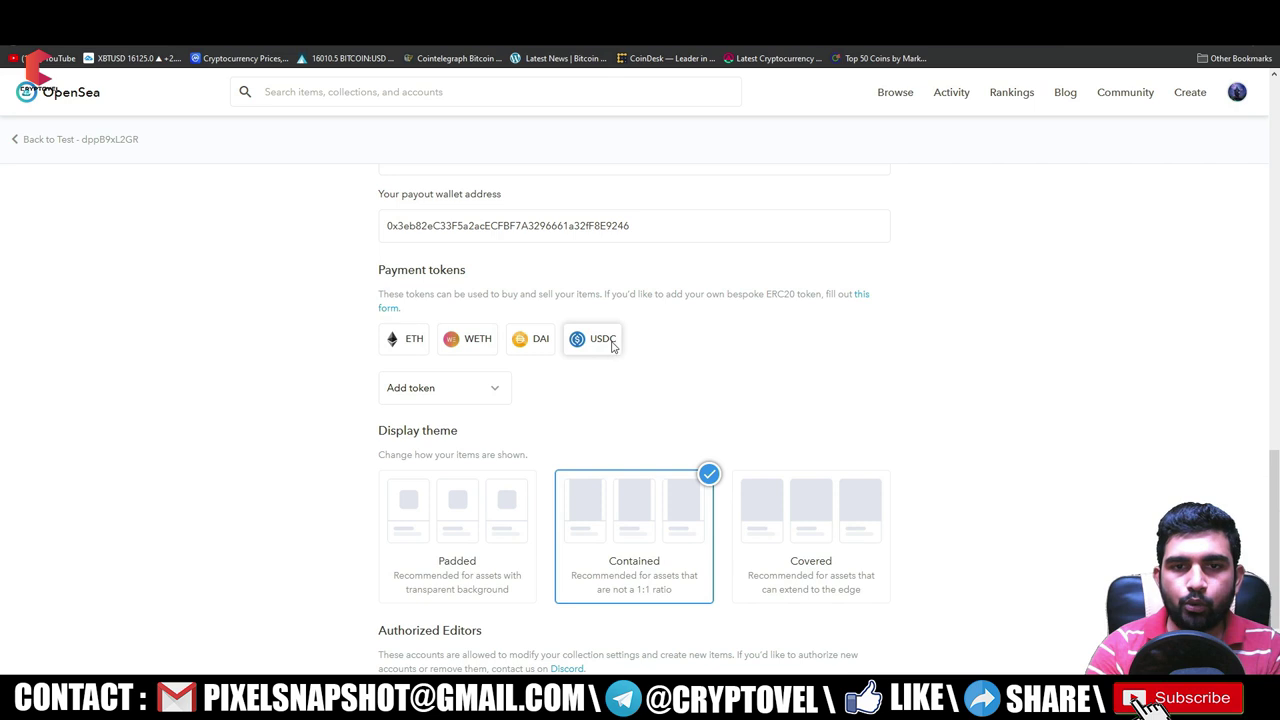
{"action": "left_click", "coordinate": [455, 395]}
{"action": "left_click", "coordinate": [652, 400]}
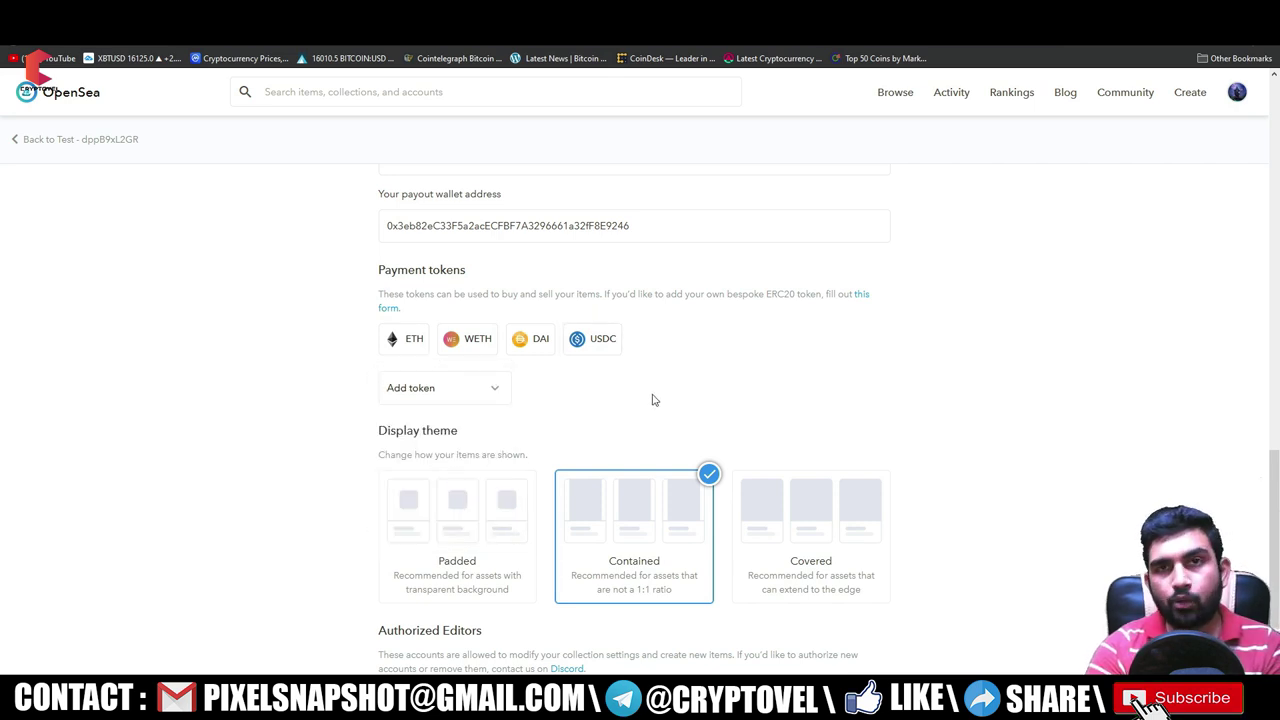
{"action": "scroll", "coordinate": [700, 378], "scroll_direction": "down", "scroll_amount": 2}
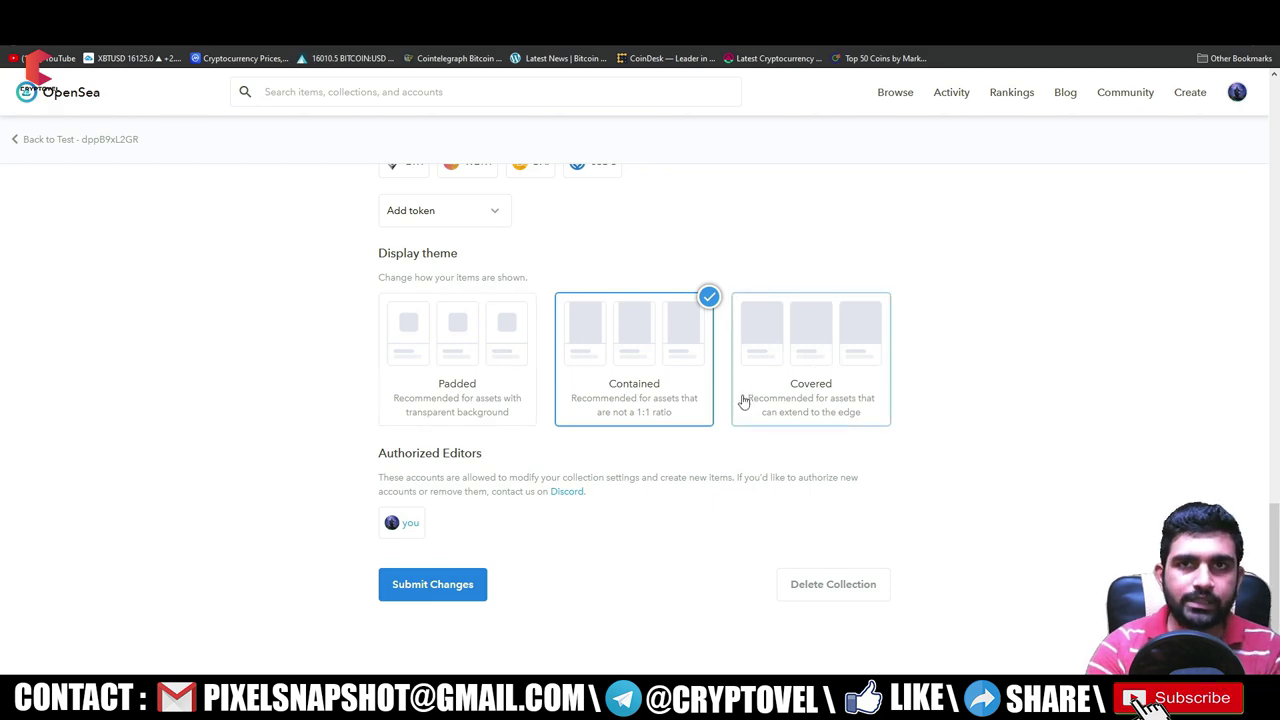
{"action": "scroll", "coordinate": [740, 398], "scroll_direction": "up", "scroll_amount": 15}
{"action": "scroll", "coordinate": [730, 395], "scroll_direction": "down", "scroll_amount": 10}
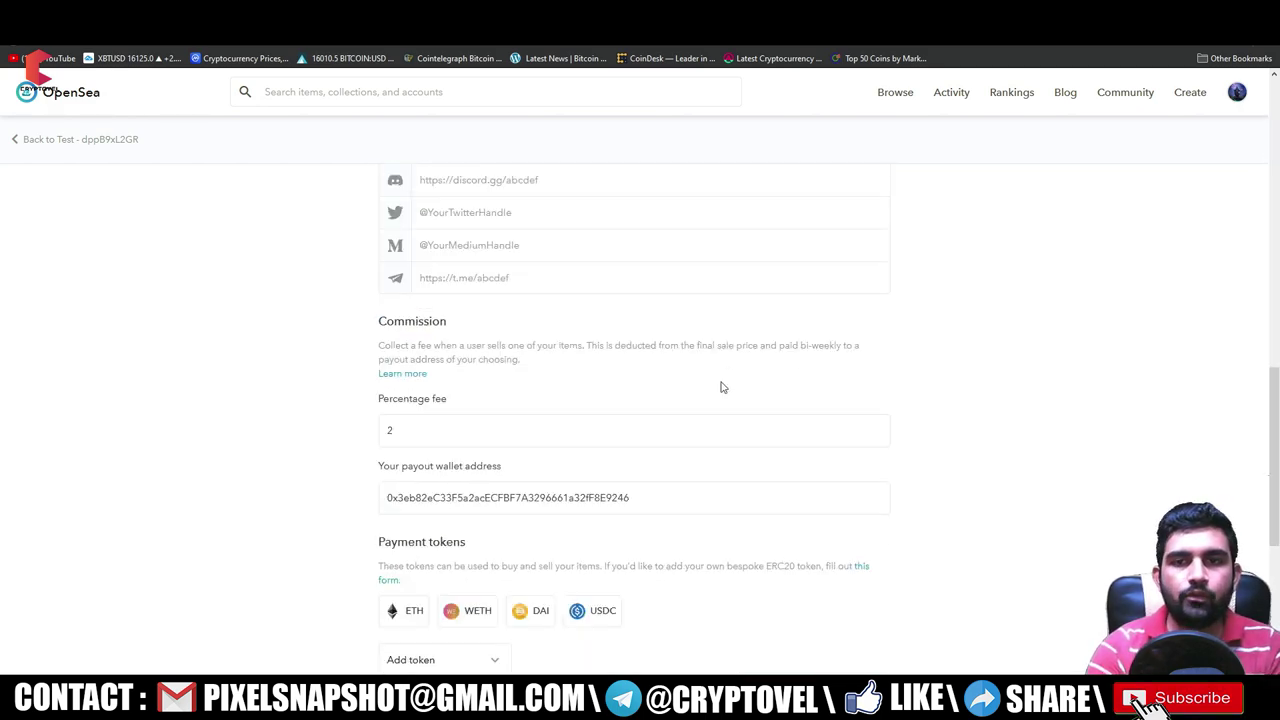
{"action": "scroll", "coordinate": [700, 375], "scroll_direction": "down", "scroll_amount": 5}
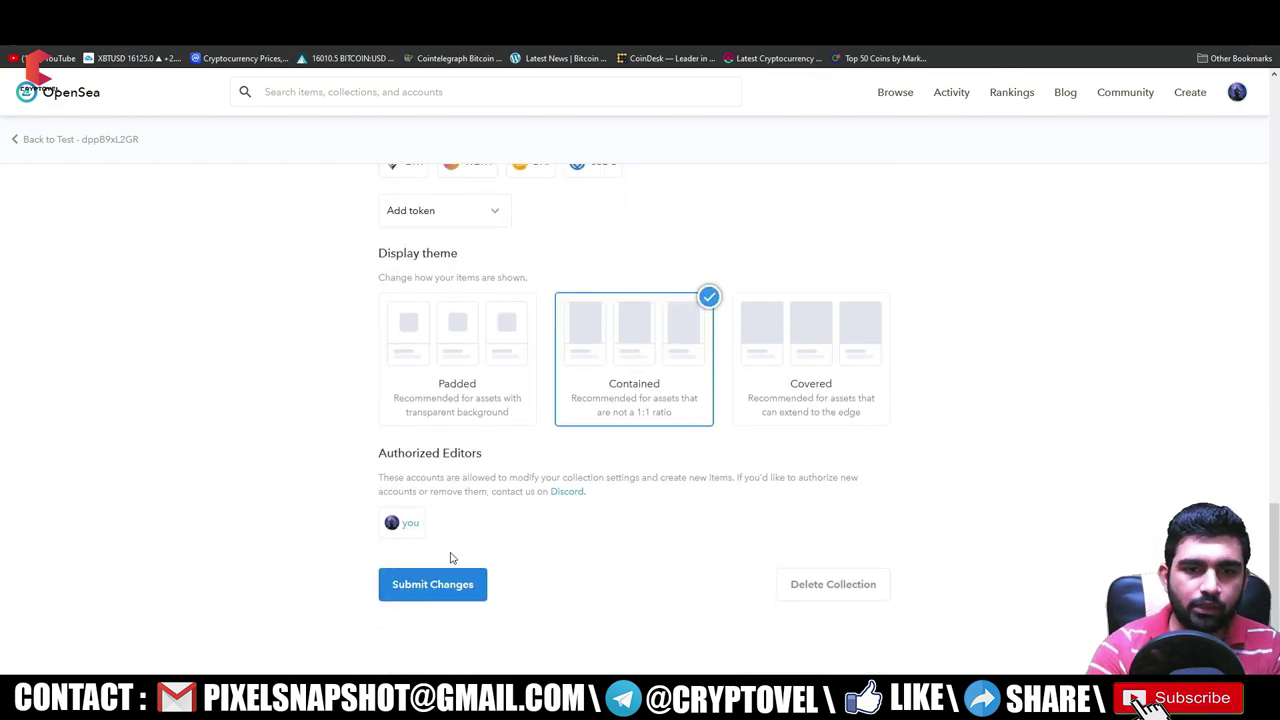
{"action": "left_click", "coordinate": [438, 586]}
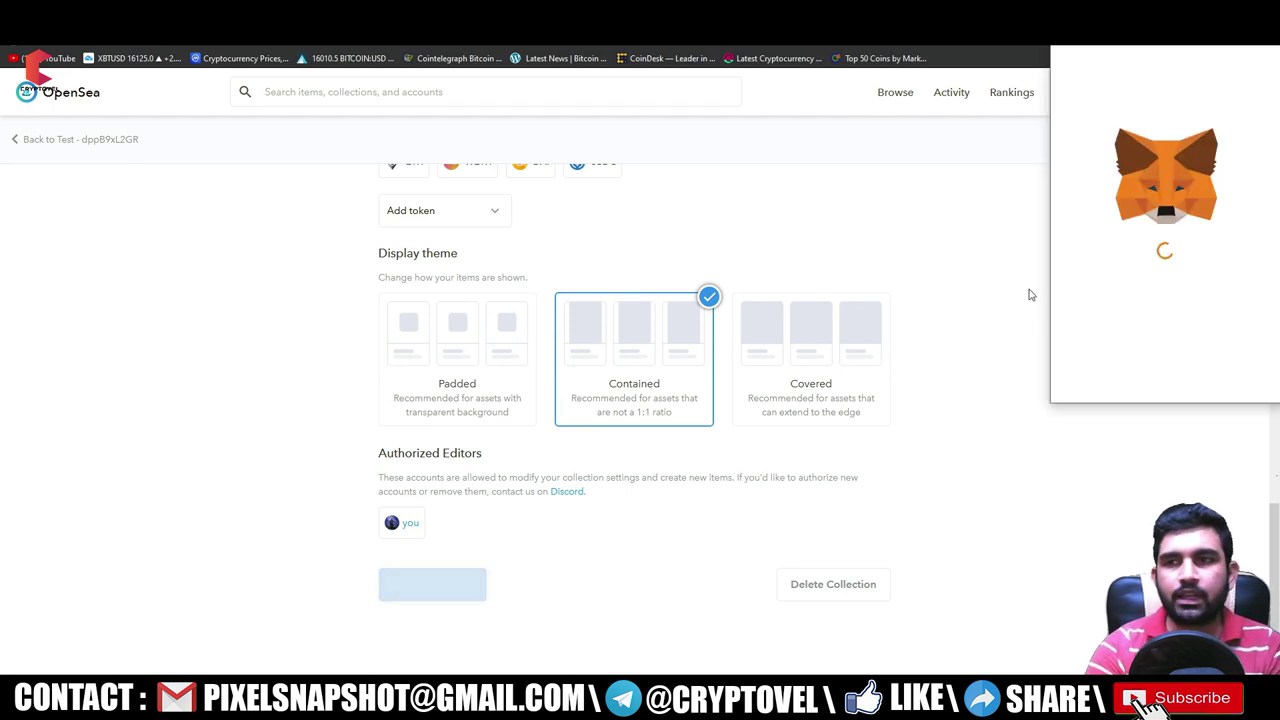
{"action": "left_click", "coordinate": [1247, 373]}
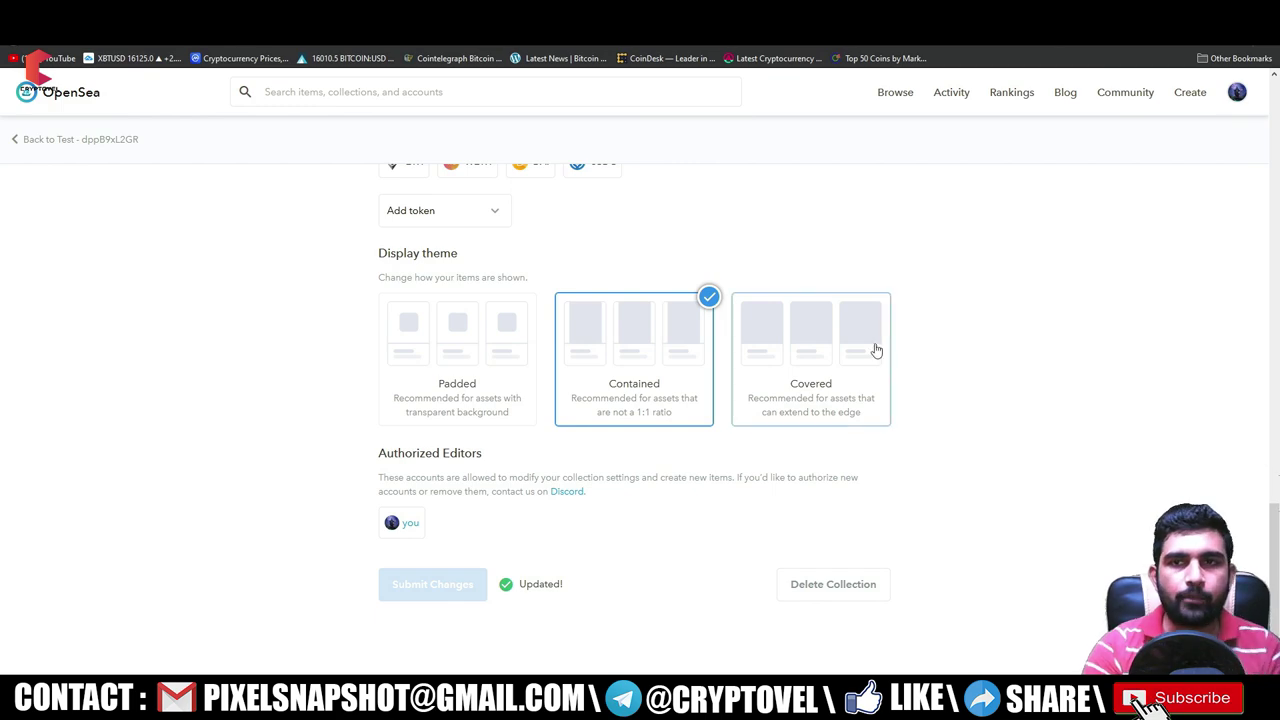
{"action": "scroll", "coordinate": [874, 345], "scroll_direction": "up", "scroll_amount": 15}
- Delete the random suffix from the collection URL slug and submit the change
{"action": "scroll", "coordinate": [698, 325], "scroll_direction": "down", "scroll_amount": 15}
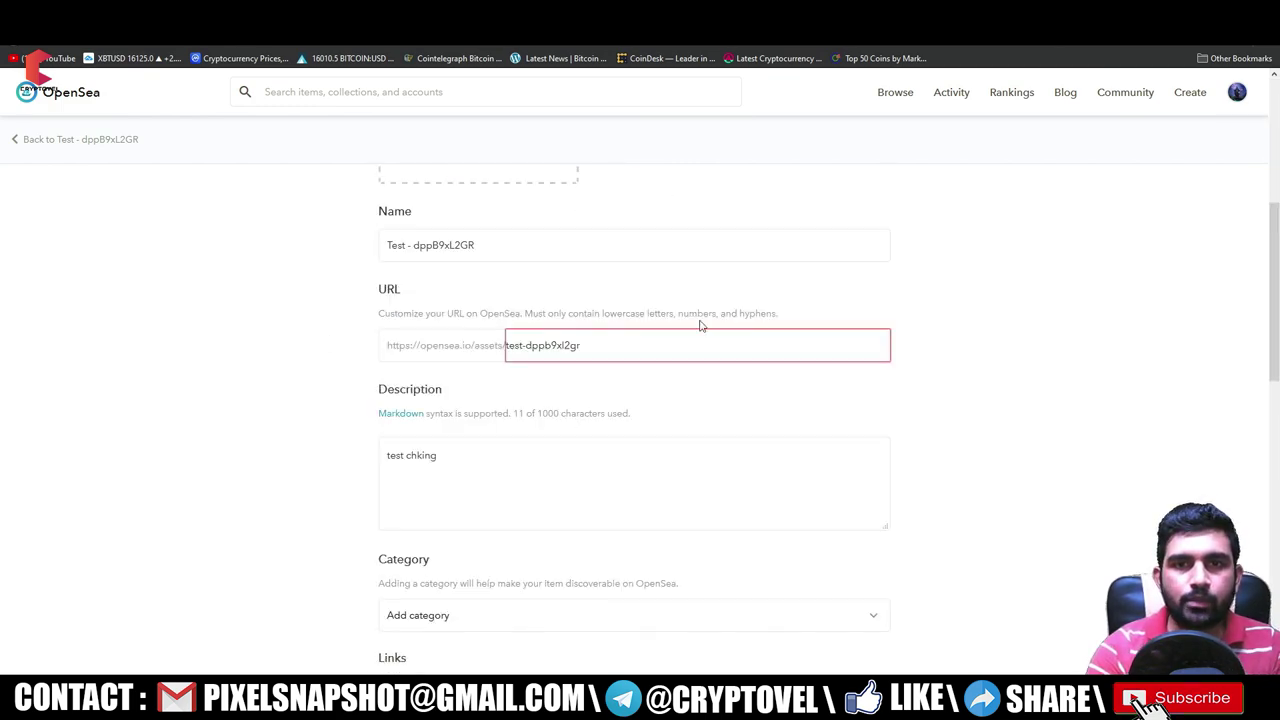
{"action": "scroll", "coordinate": [700, 325], "scroll_direction": "up", "scroll_amount": 13}
{"action": "scroll", "coordinate": [690, 337], "scroll_direction": "down", "scroll_amount": 2}
{"action": "left_click_drag", "start_coordinate": [590, 373], "coordinate": [433, 383]}
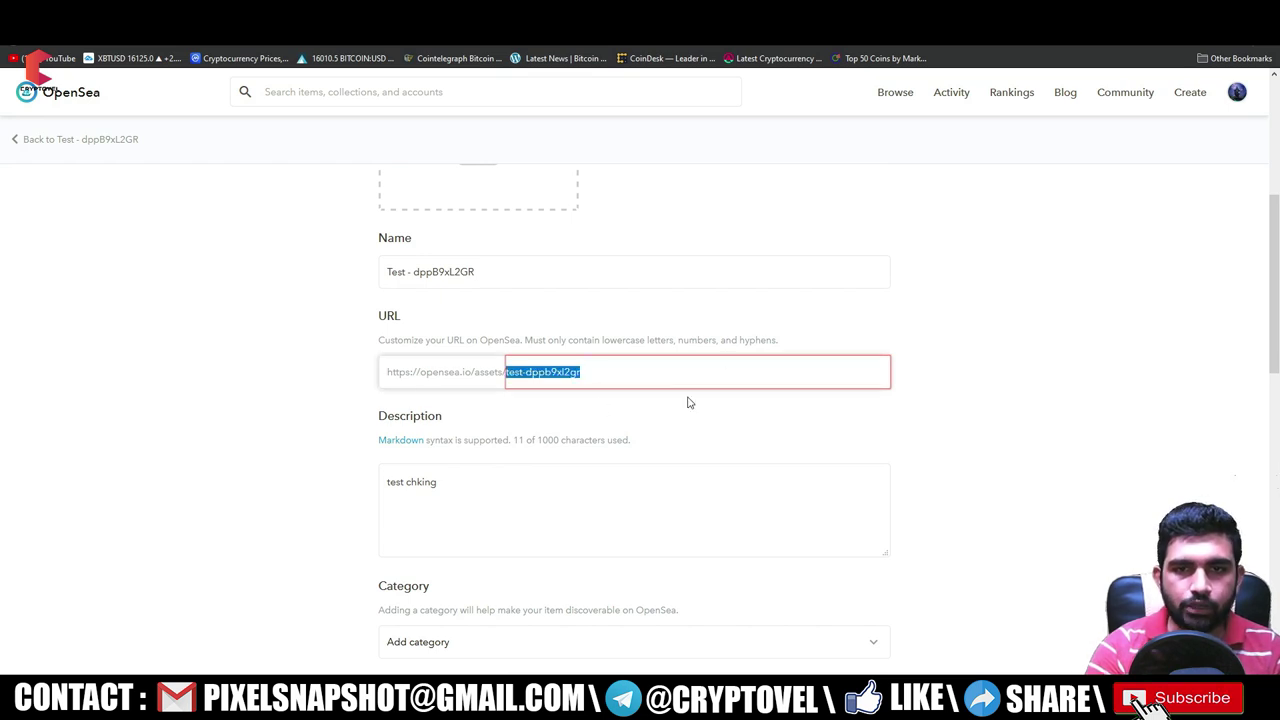
{"action": "left_click", "coordinate": [720, 412]}
{"action": "left_click_drag", "start_coordinate": [573, 370], "coordinate": [523, 371]}
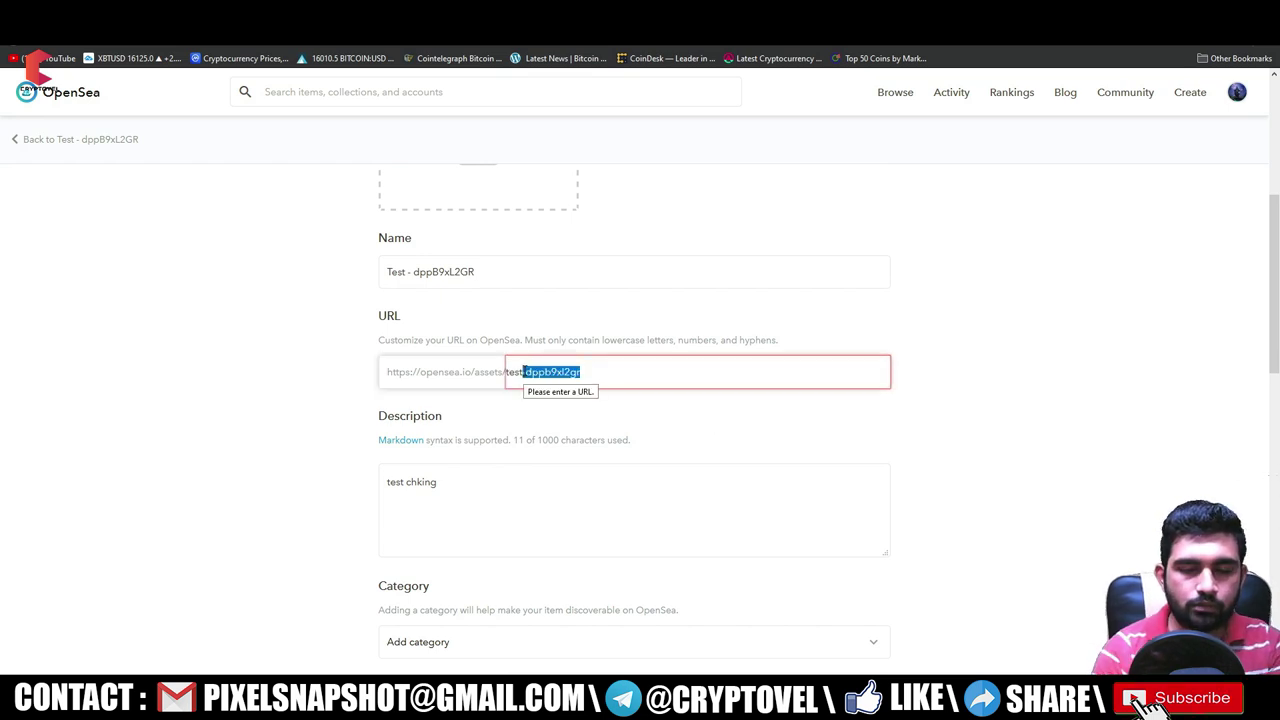
{"action": "key", "text": "BackSpace"}
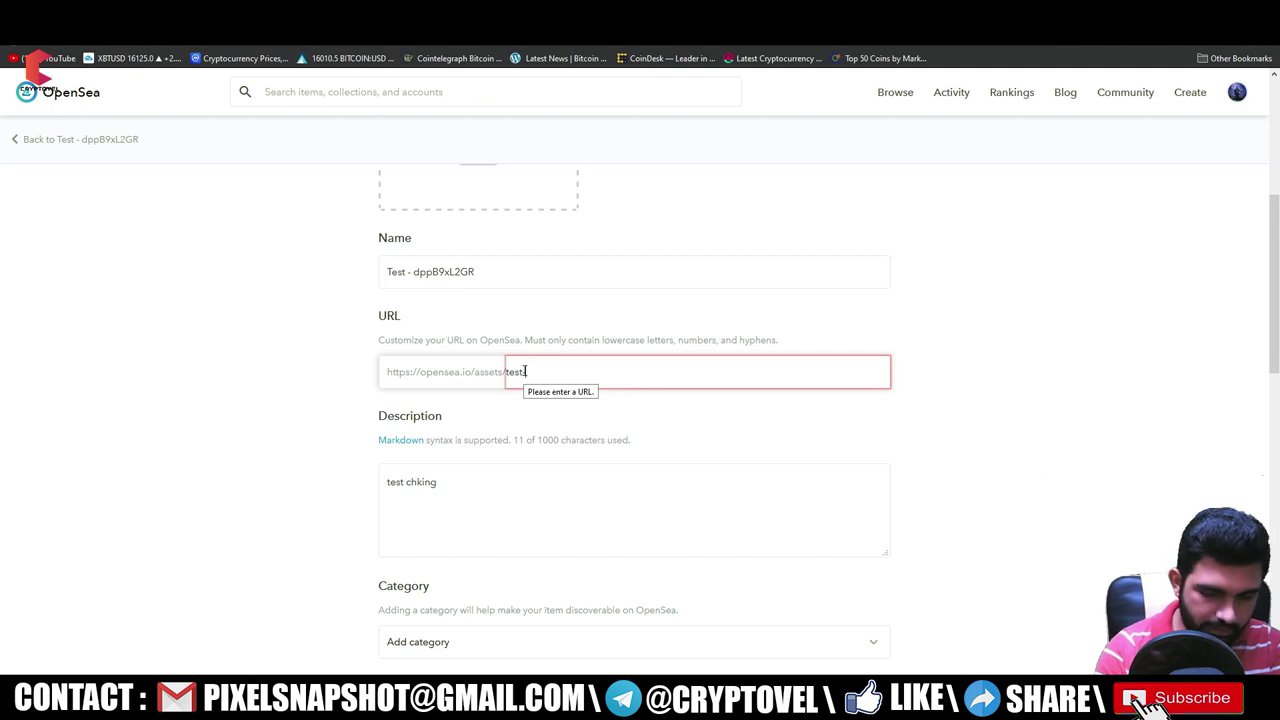
{"action": "scroll", "coordinate": [700, 362], "scroll_direction": "down", "scroll_amount": 15}
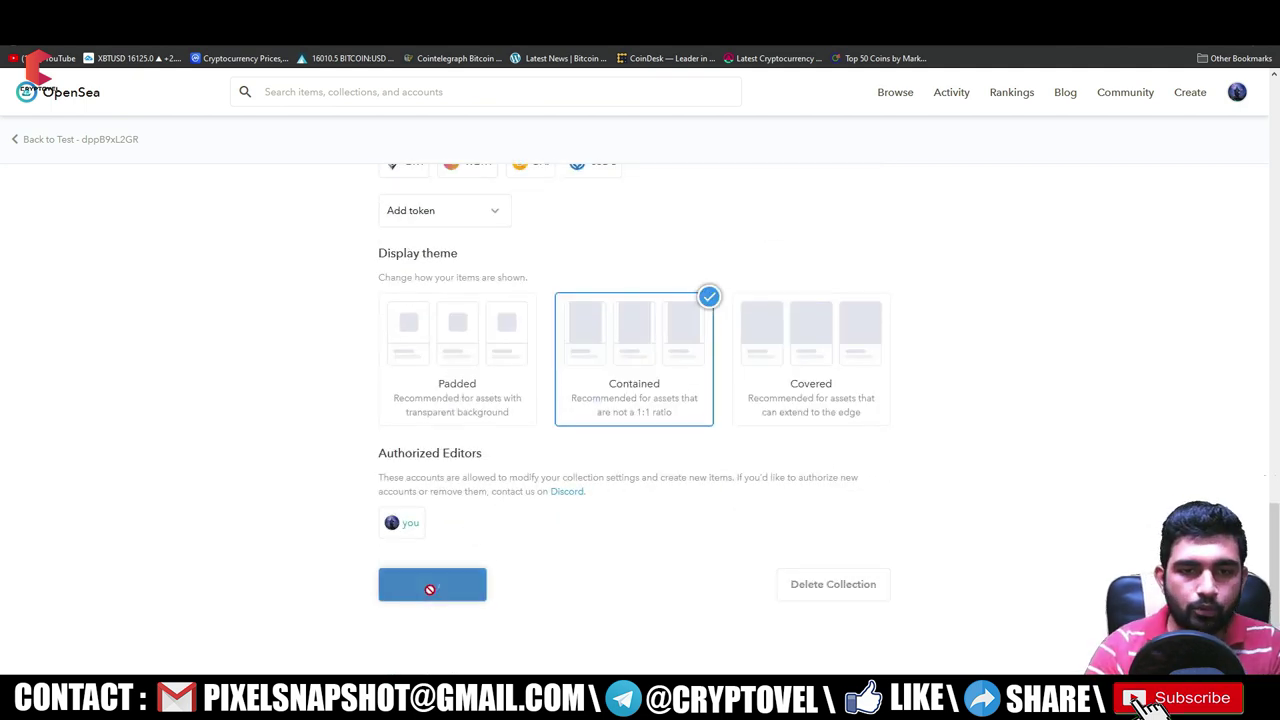
{"action": "left_click", "coordinate": [429, 586]}
{"action": "left_click", "coordinate": [1240, 376]}
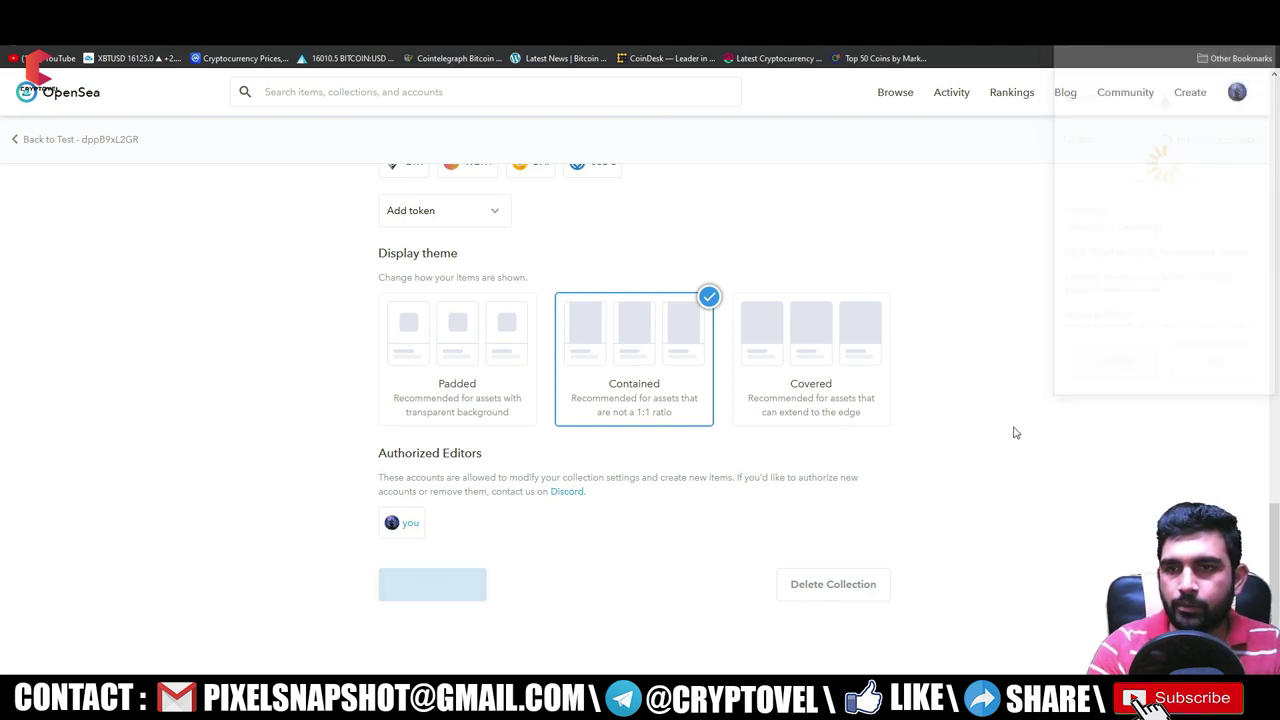
- Cancel the URL change confirmation and return to My Collections
{"action": "left_click_drag", "start_coordinate": [592, 274], "coordinate": [788, 275]}
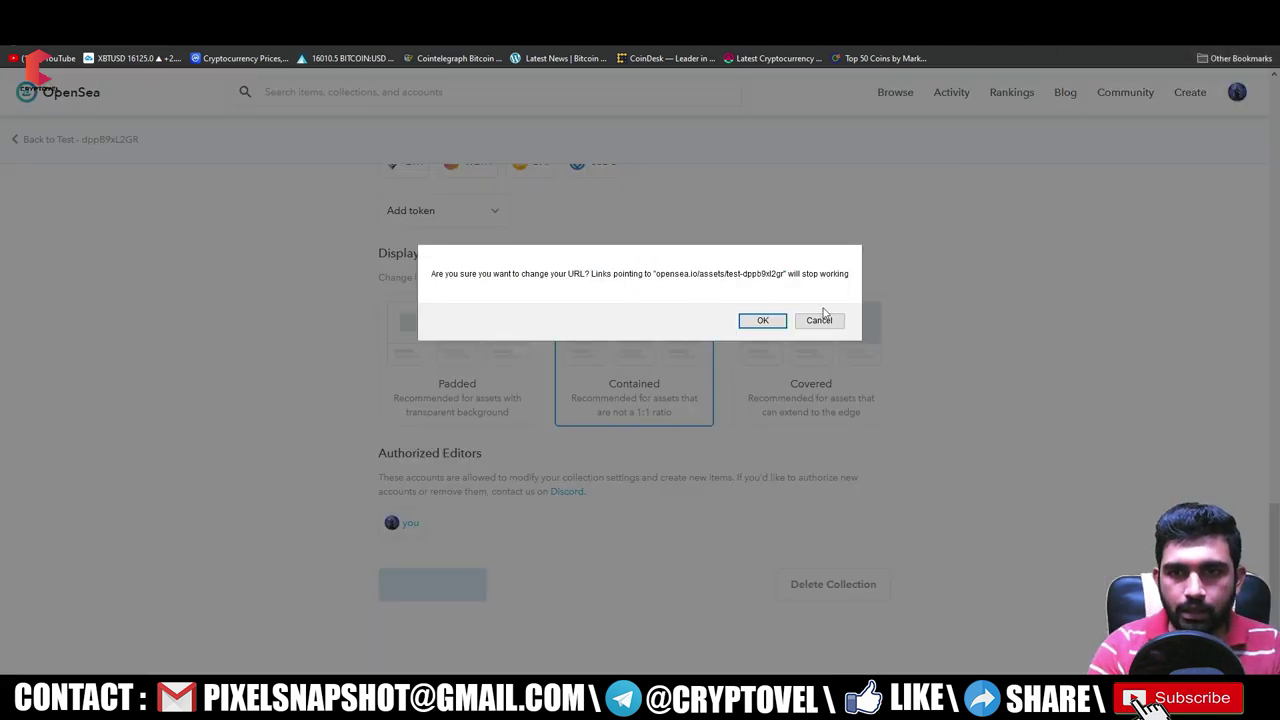
{"action": "left_click", "coordinate": [821, 327]}
{"action": "scroll", "coordinate": [849, 311], "scroll_direction": "up", "scroll_amount": 15}
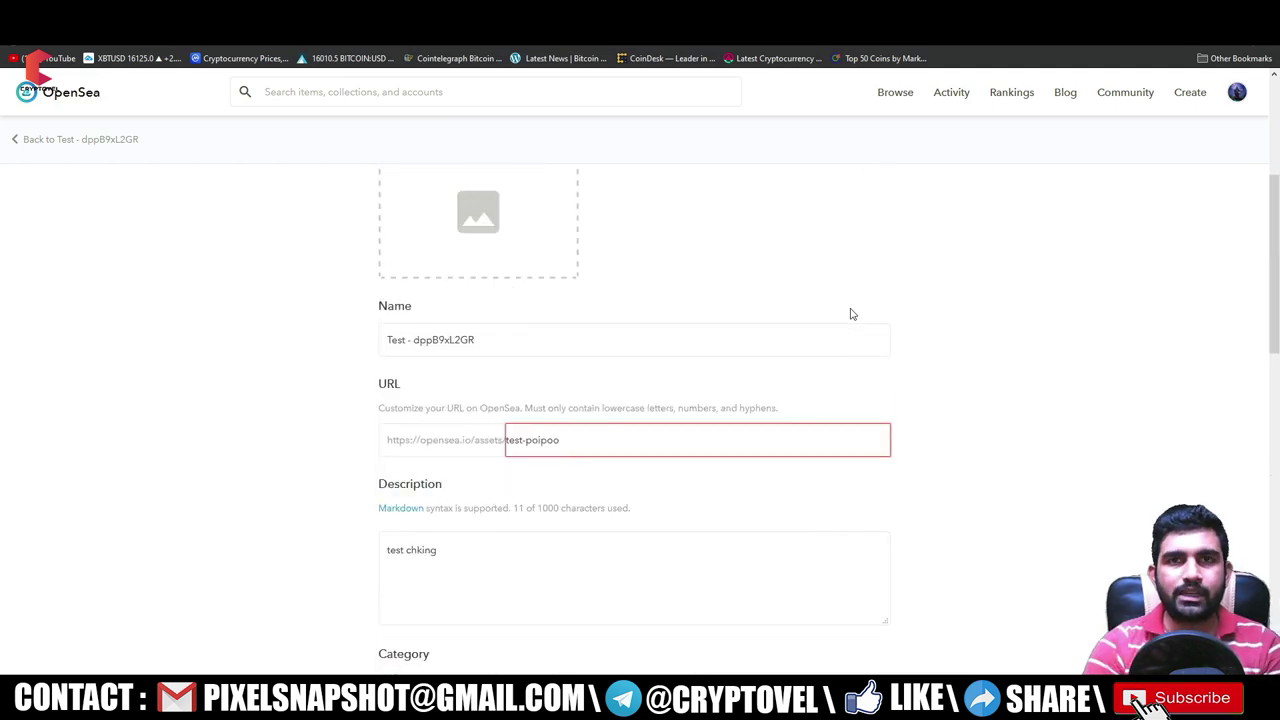
{"action": "left_click", "coordinate": [1188, 130]}
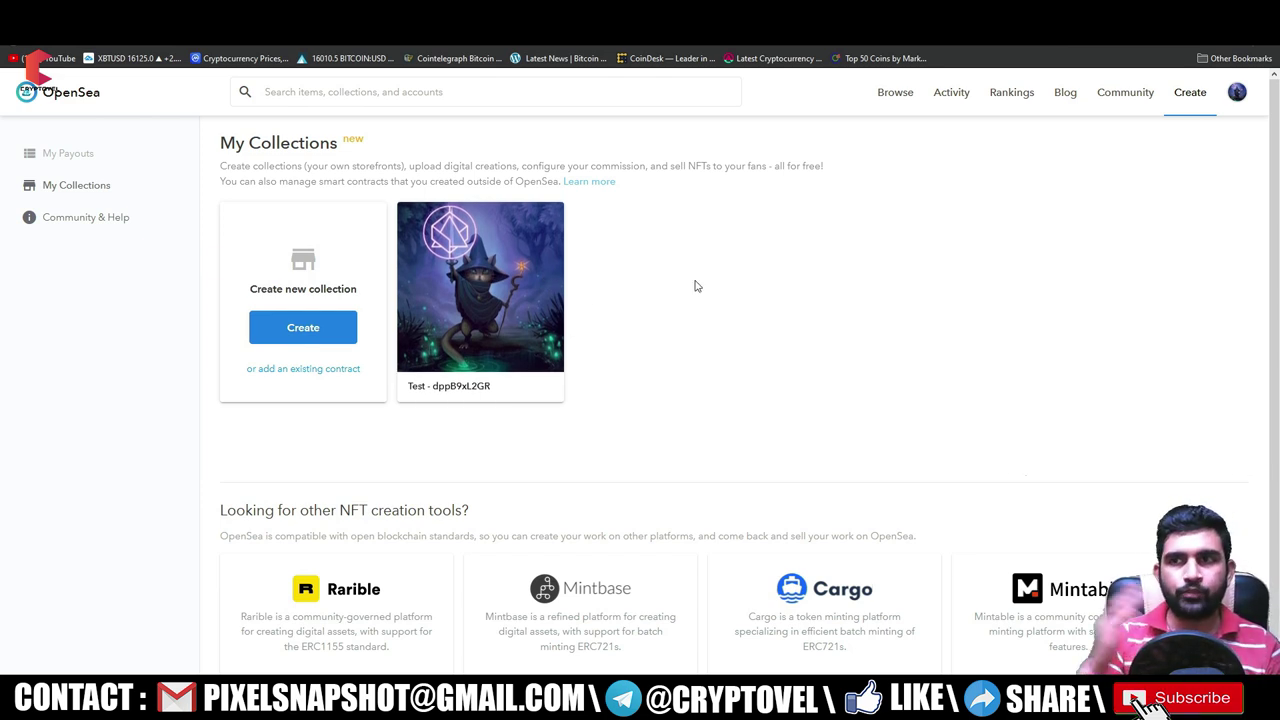
- Open the Test - dppB9xL2GR collection and start a new item, approving the MetaMask signature
{"action": "left_click", "coordinate": [495, 232]}
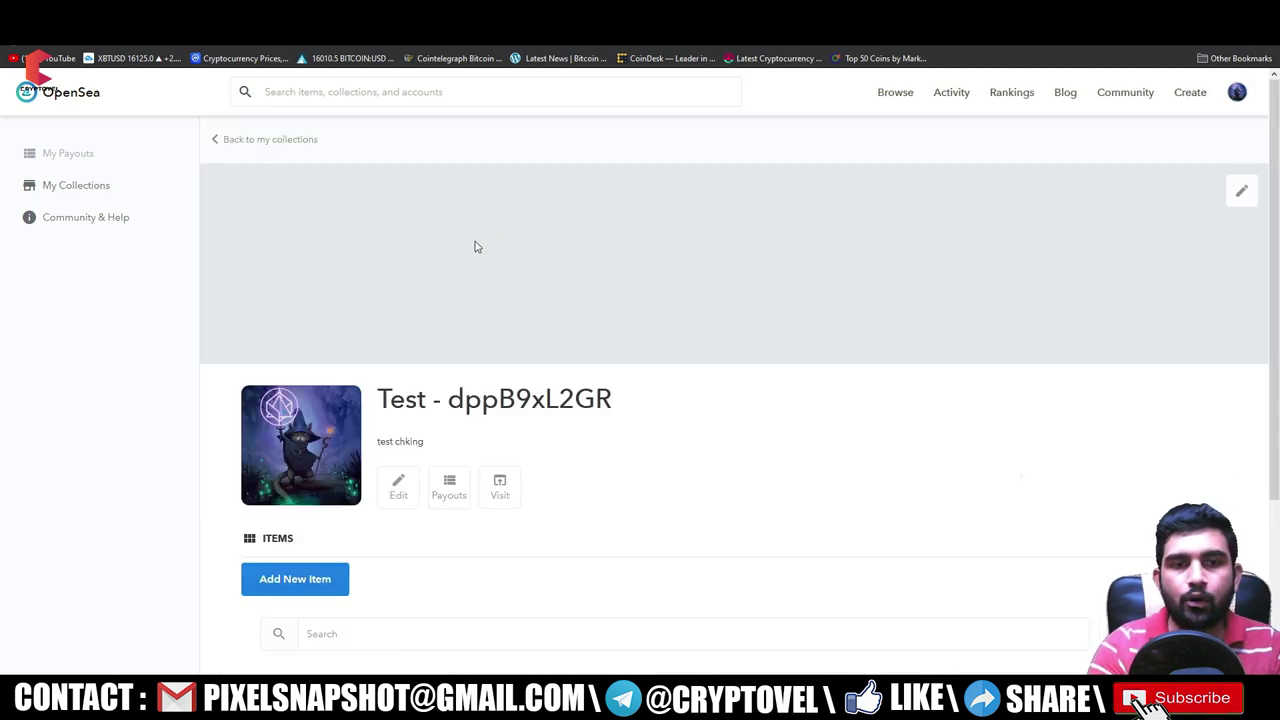
{"action": "scroll", "coordinate": [463, 283], "scroll_direction": "down", "scroll_amount": 3}
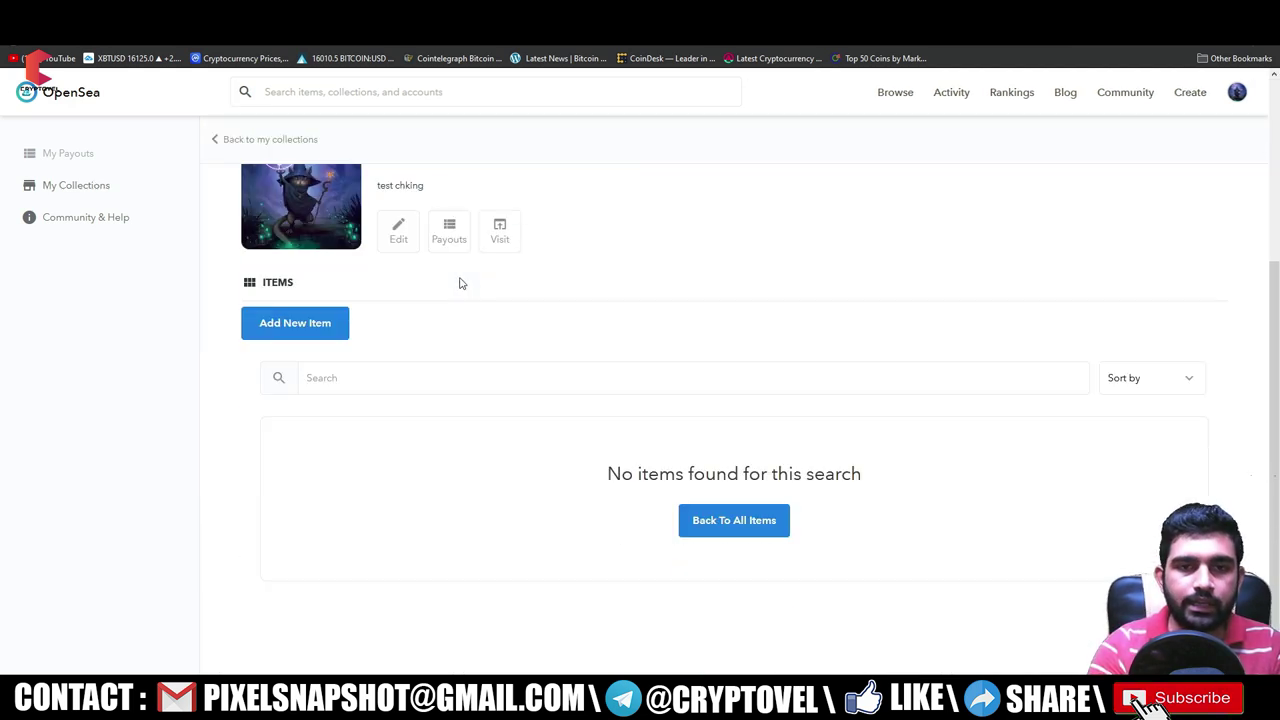
{"action": "left_click", "coordinate": [314, 332]}
{"action": "left_click", "coordinate": [1226, 372]}
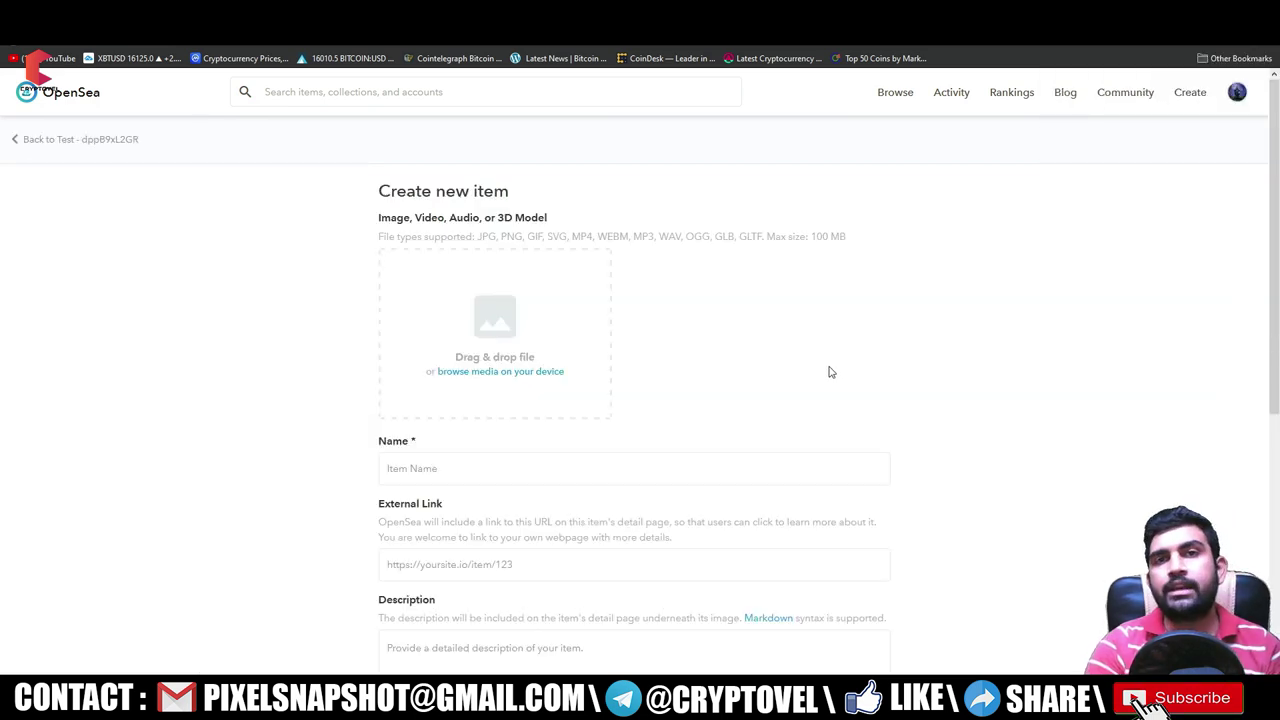
{"action": "left_click_drag", "start_coordinate": [386, 237], "coordinate": [875, 240]}
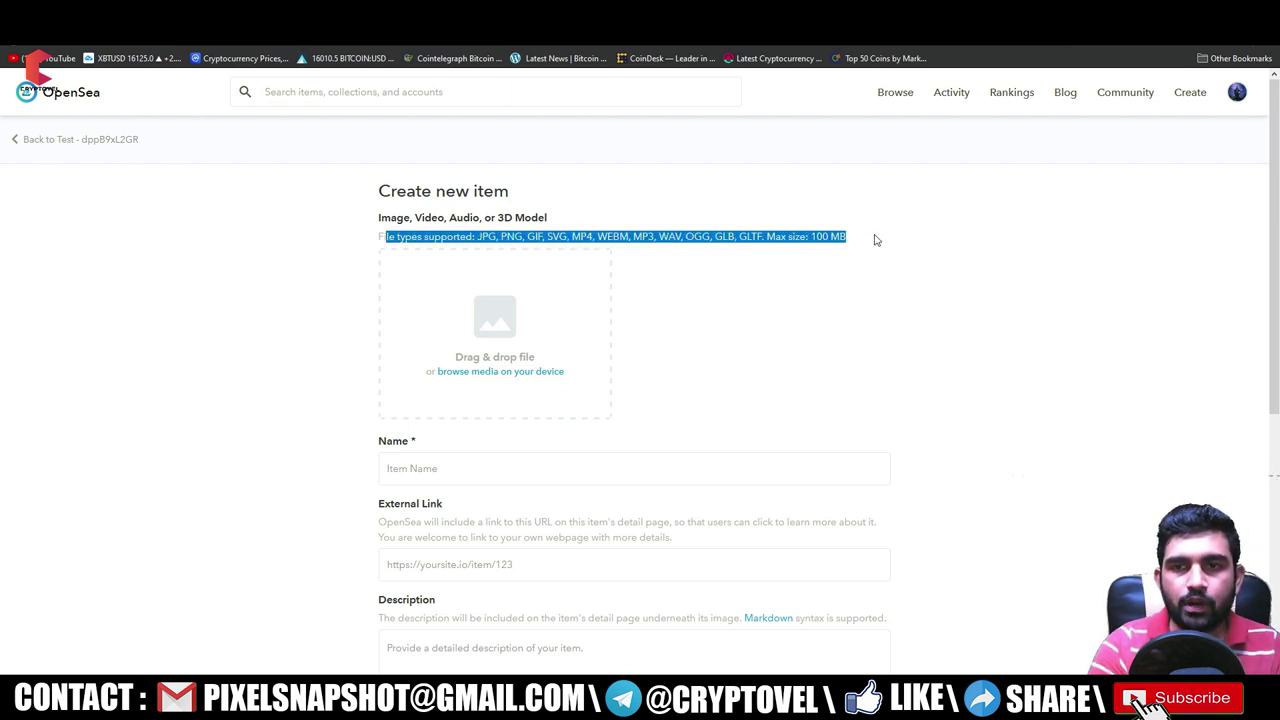
{"action": "left_click", "coordinate": [795, 320]}
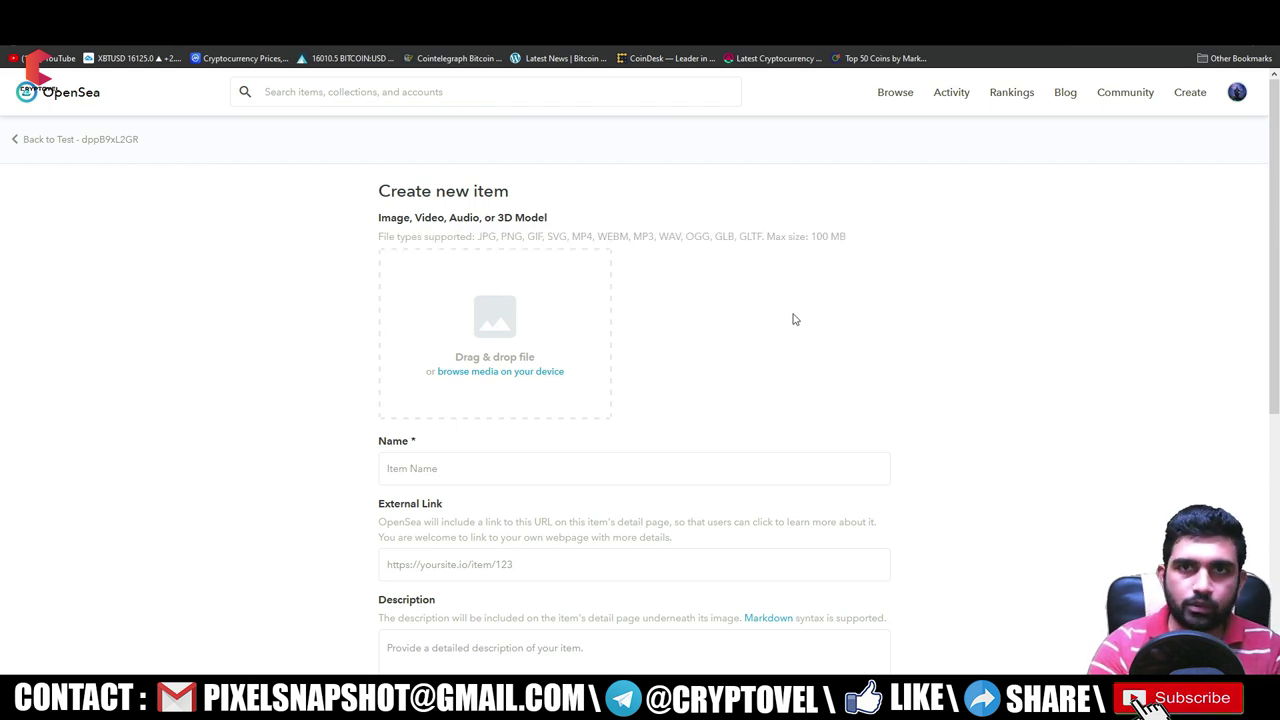
- Upload Blue Dream horse.jpg as the new item's media
{"action": "left_click", "coordinate": [499, 370]}
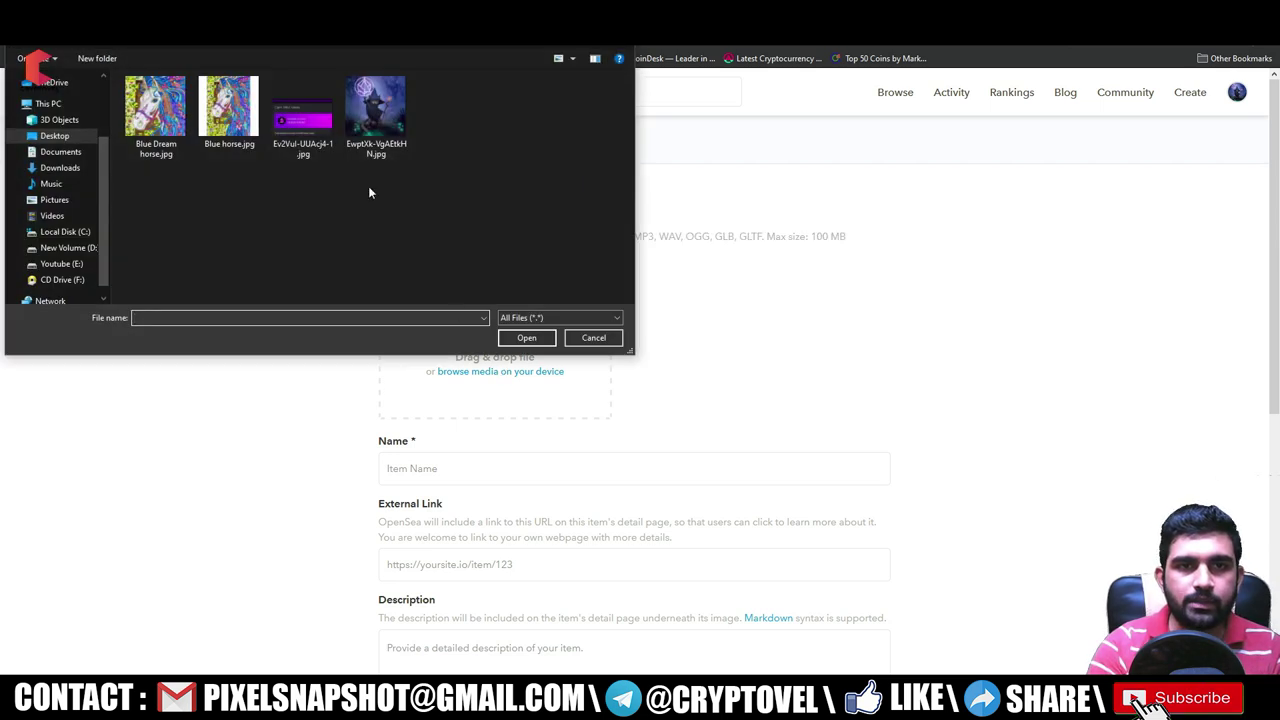
{"action": "left_click", "coordinate": [170, 112]}
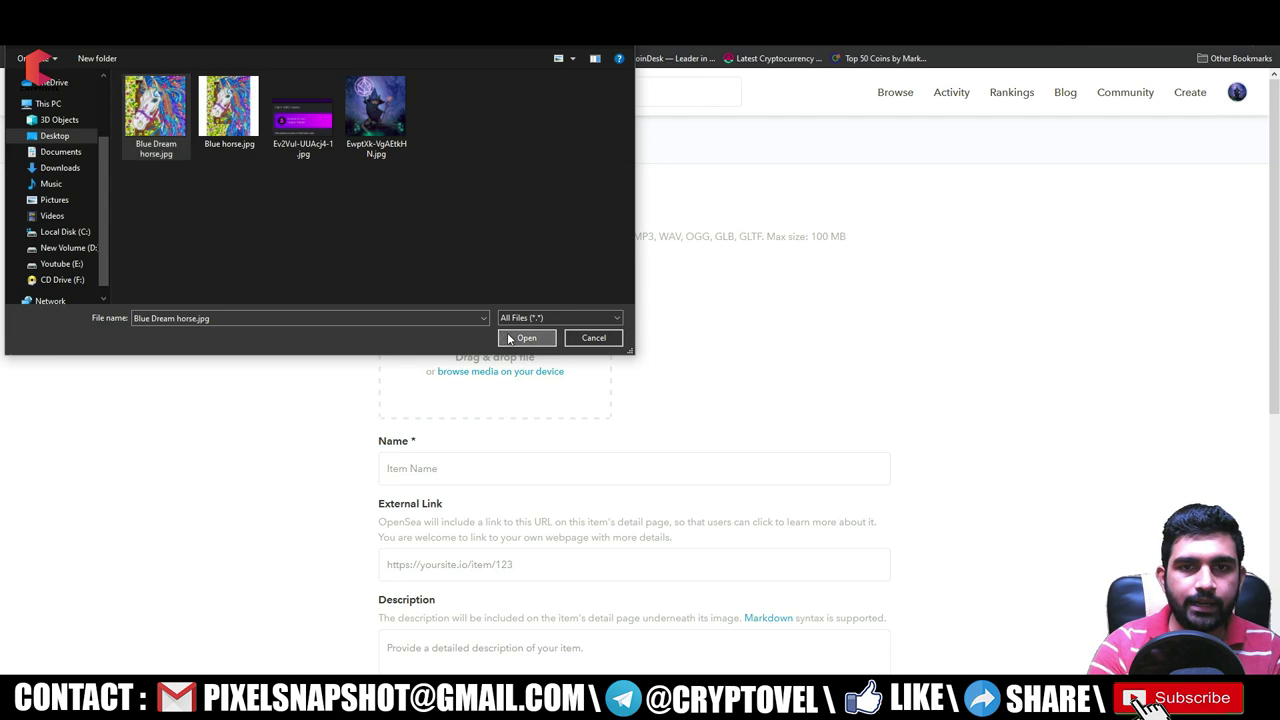
{"action": "left_click", "coordinate": [525, 338]}
{"action": "scroll", "coordinate": [736, 352], "scroll_direction": "down", "scroll_amount": 3}
- Enter the item name 'blue horse' and the description 'blue horse baby'
{"action": "left_click", "coordinate": [481, 282]}
{"action": "type", "text": "blue horse"}
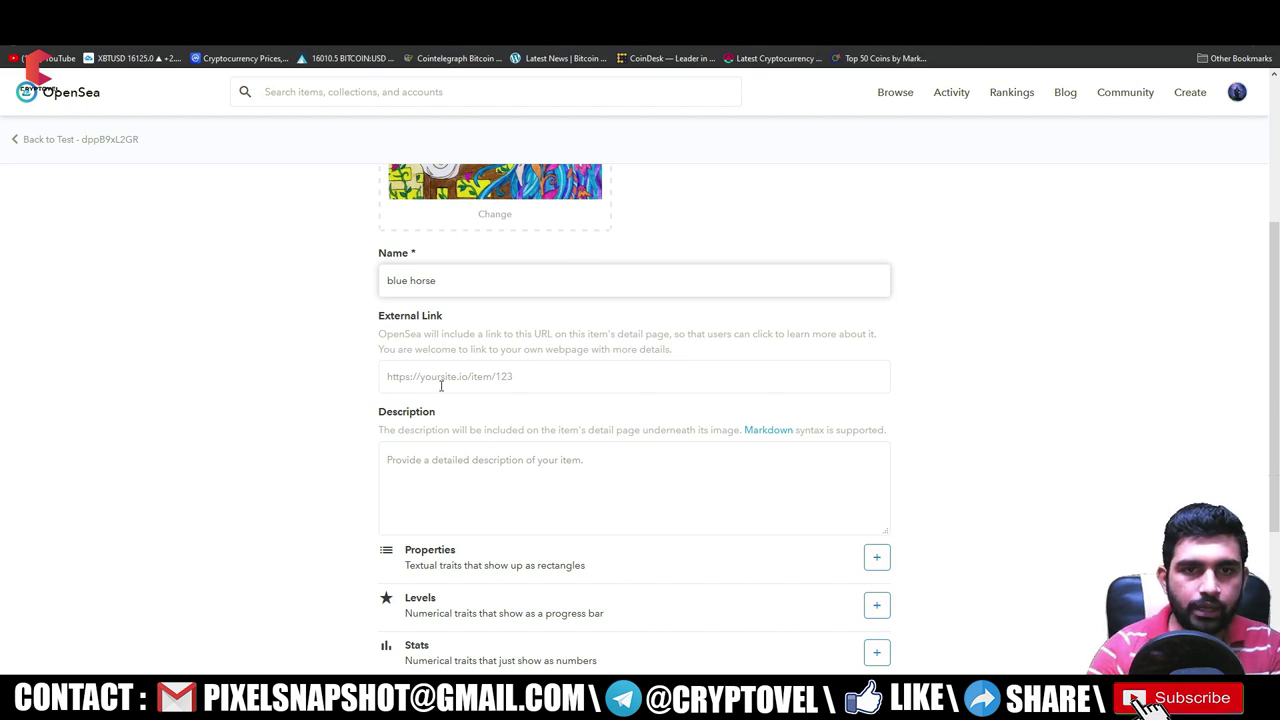
{"action": "scroll", "coordinate": [441, 386], "scroll_direction": "down", "scroll_amount": 2}
{"action": "left_click", "coordinate": [434, 246]}
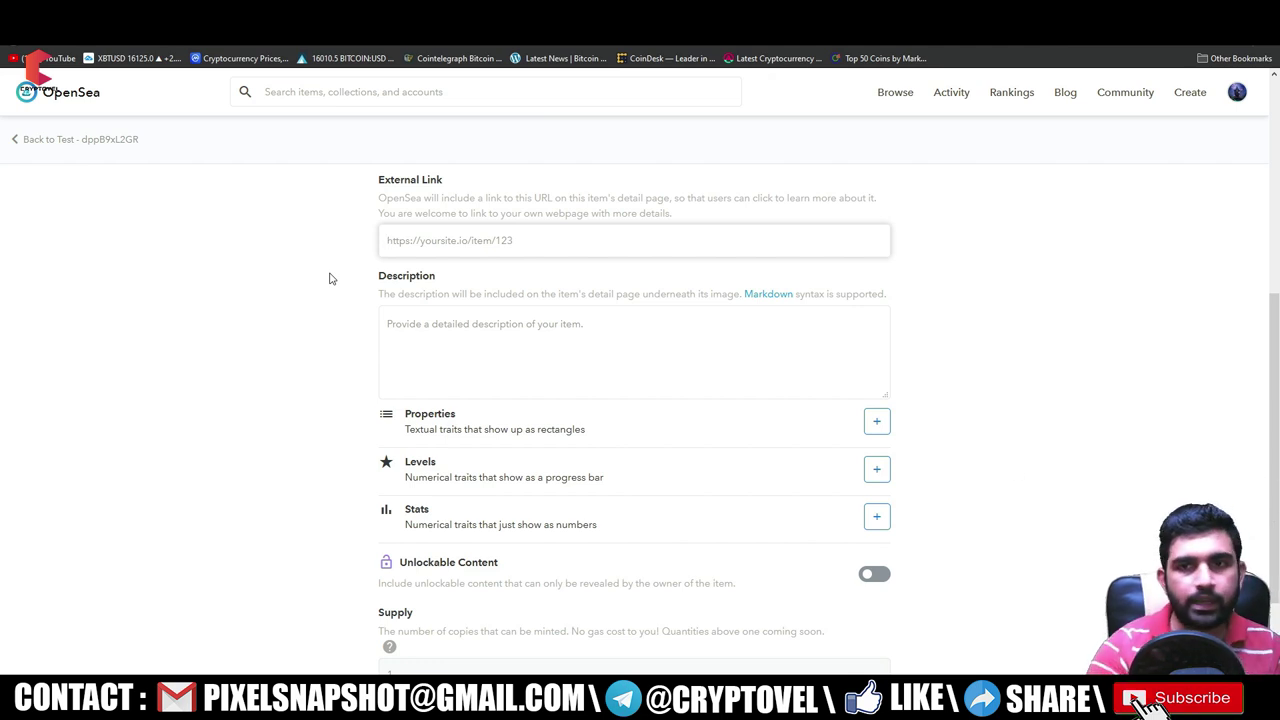
{"action": "left_click", "coordinate": [440, 332]}
{"action": "type", "text": "blue horse baby"}
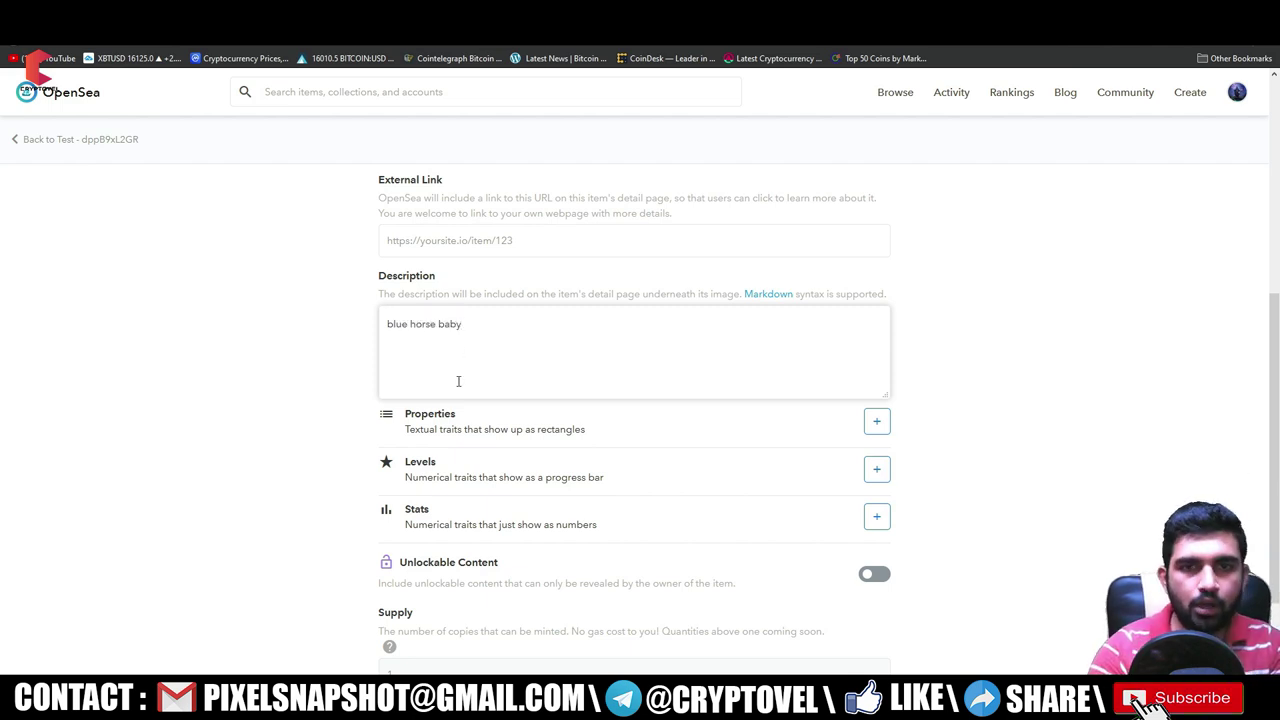
{"action": "scroll", "coordinate": [458, 381], "scroll_direction": "down", "scroll_amount": 2}
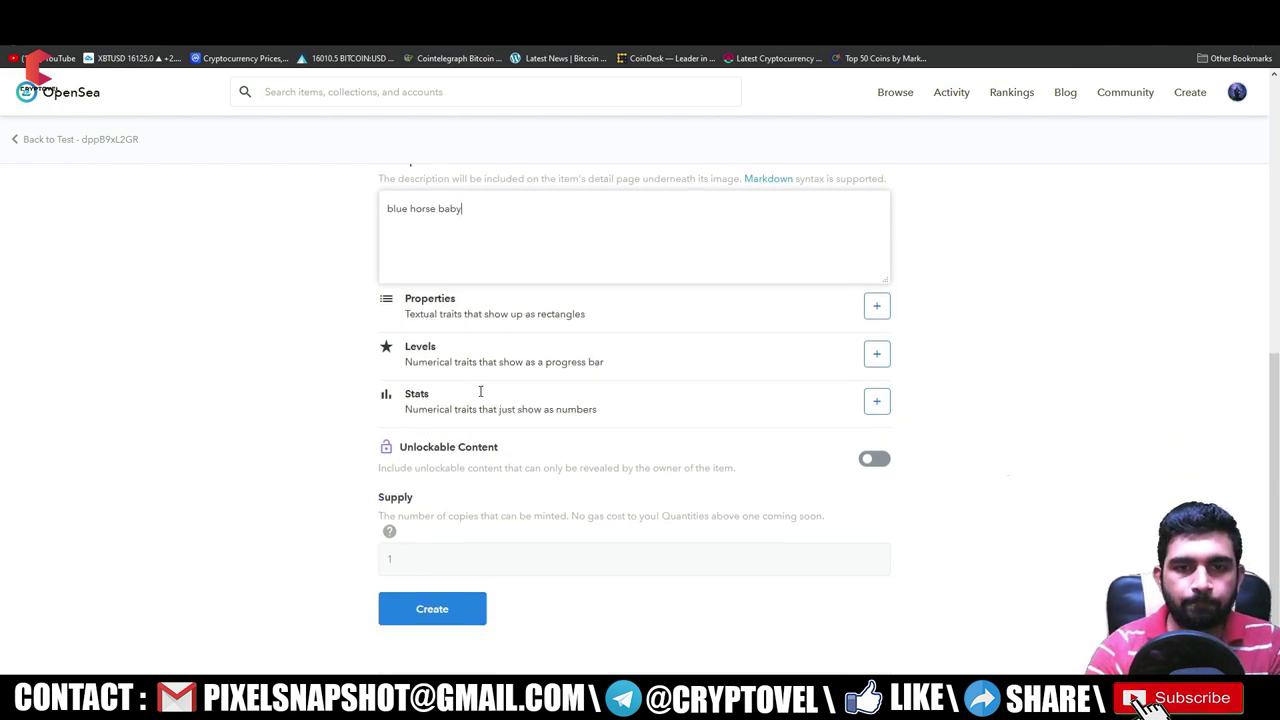
{"action": "scroll", "coordinate": [676, 224], "scroll_direction": "up", "scroll_amount": 1}
{"action": "scroll", "coordinate": [580, 271], "scroll_direction": "down", "scroll_amount": 1}
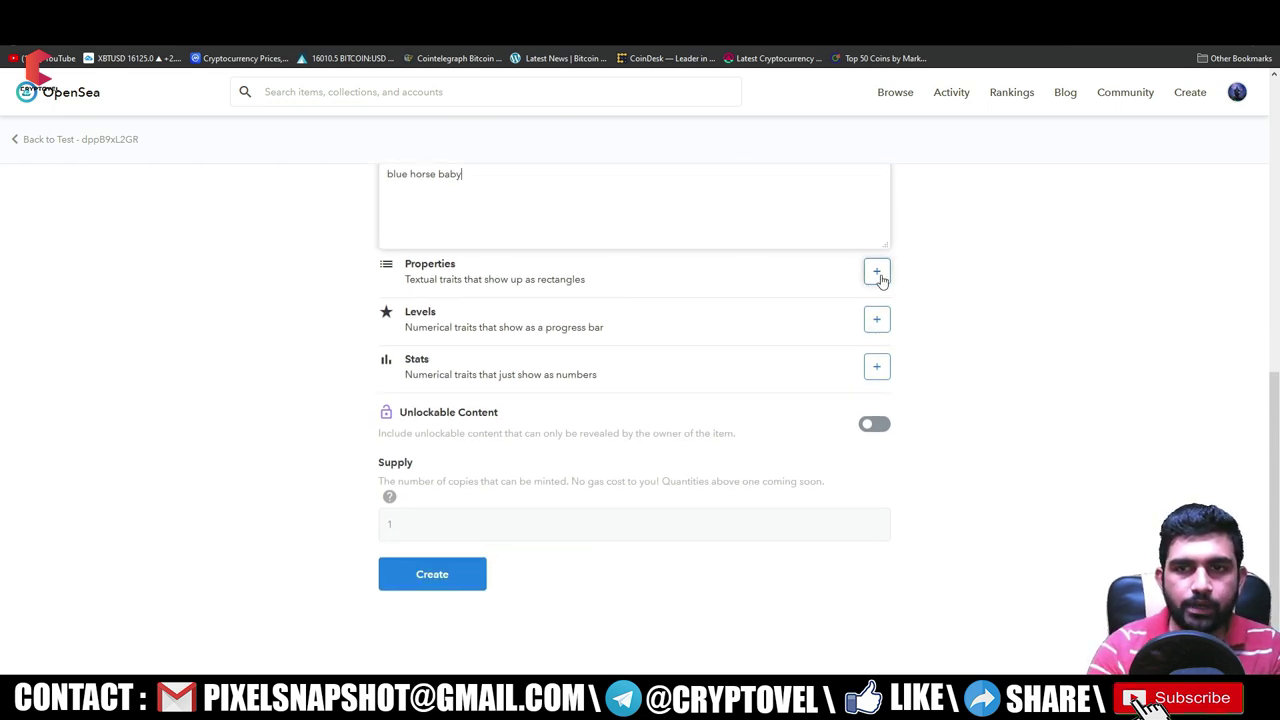
- Add the property Animal: Male to the item
{"action": "left_click", "coordinate": [877, 273]}
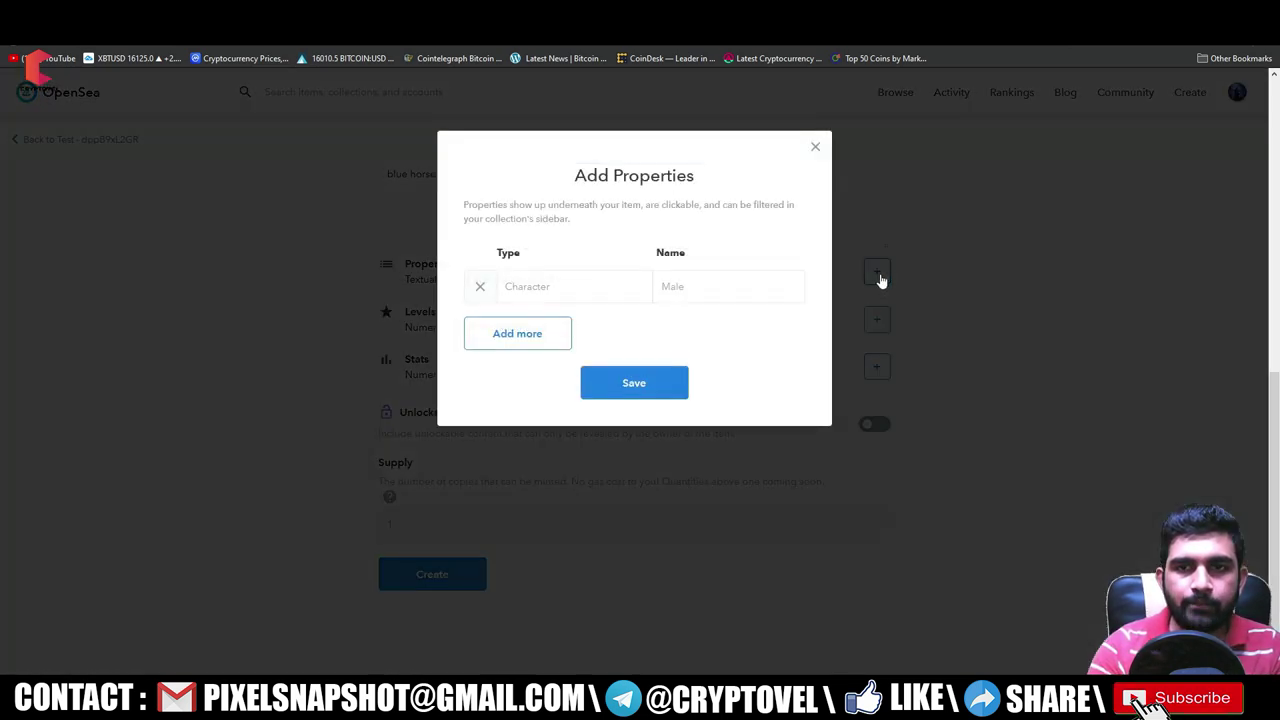
{"action": "left_click", "coordinate": [546, 294]}
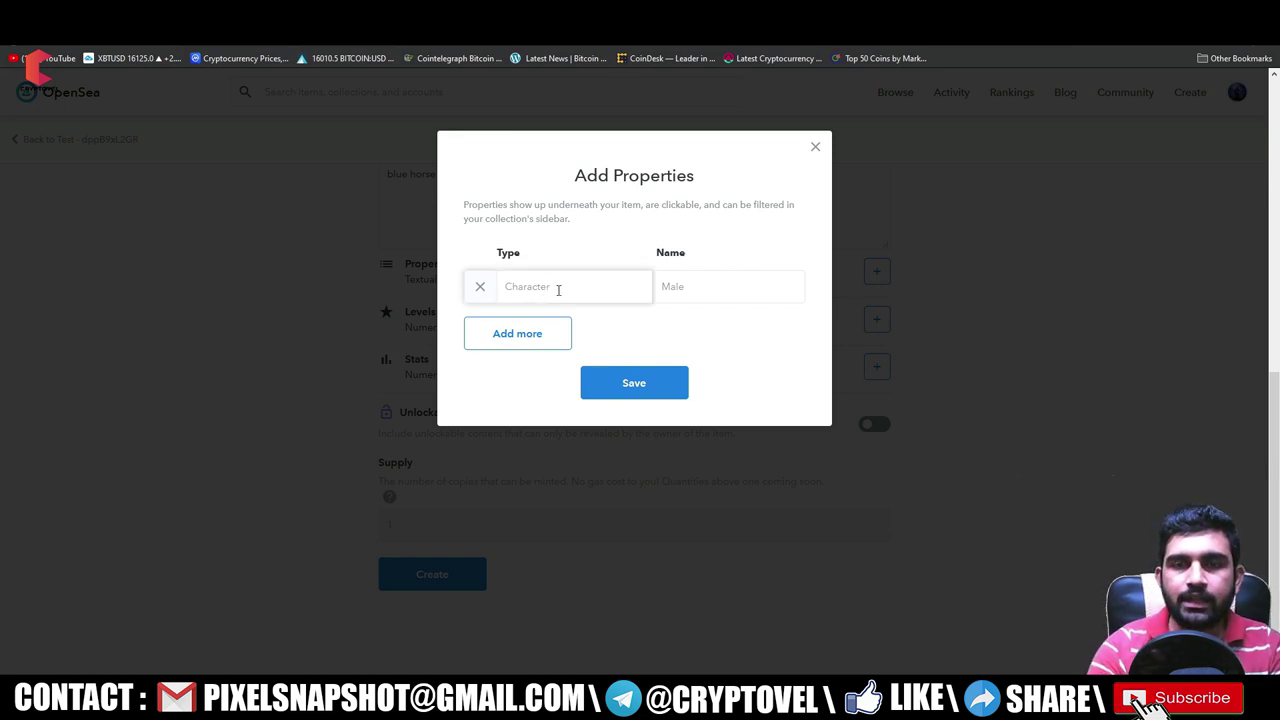
{"action": "type", "text": "animal"}
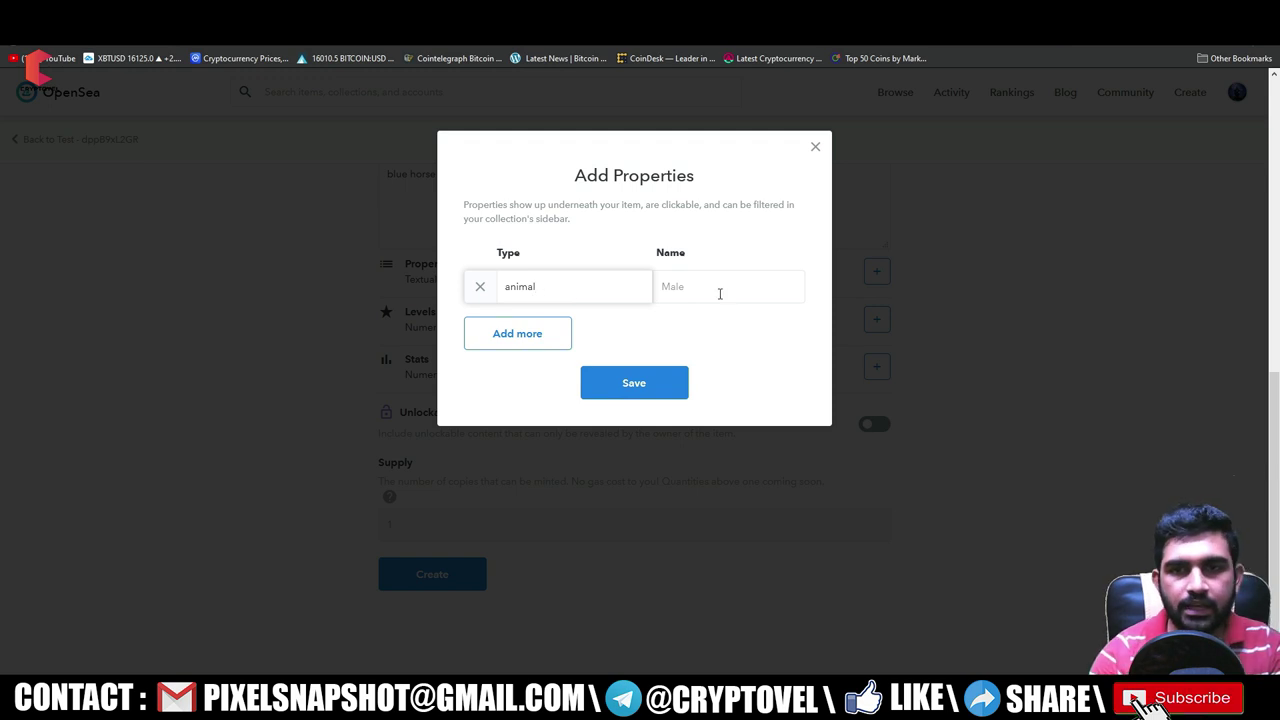
{"action": "left_click", "coordinate": [719, 293]}
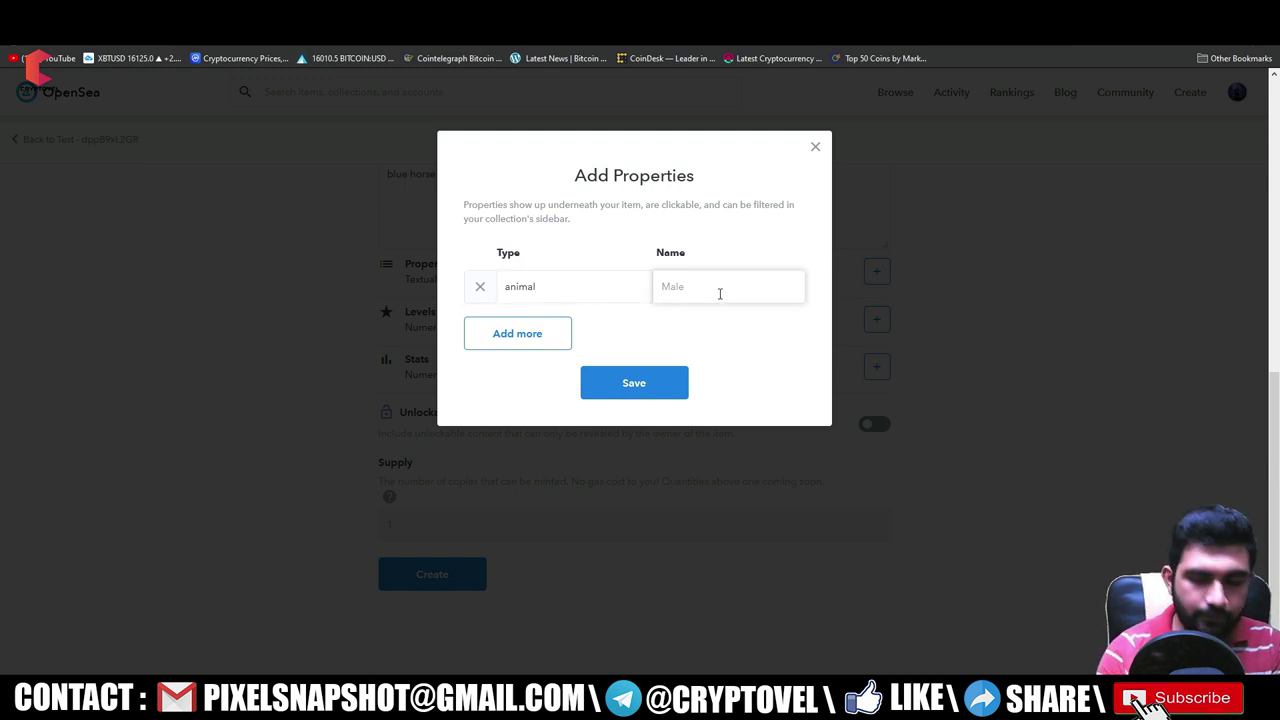
{"action": "type", "text": "male"}
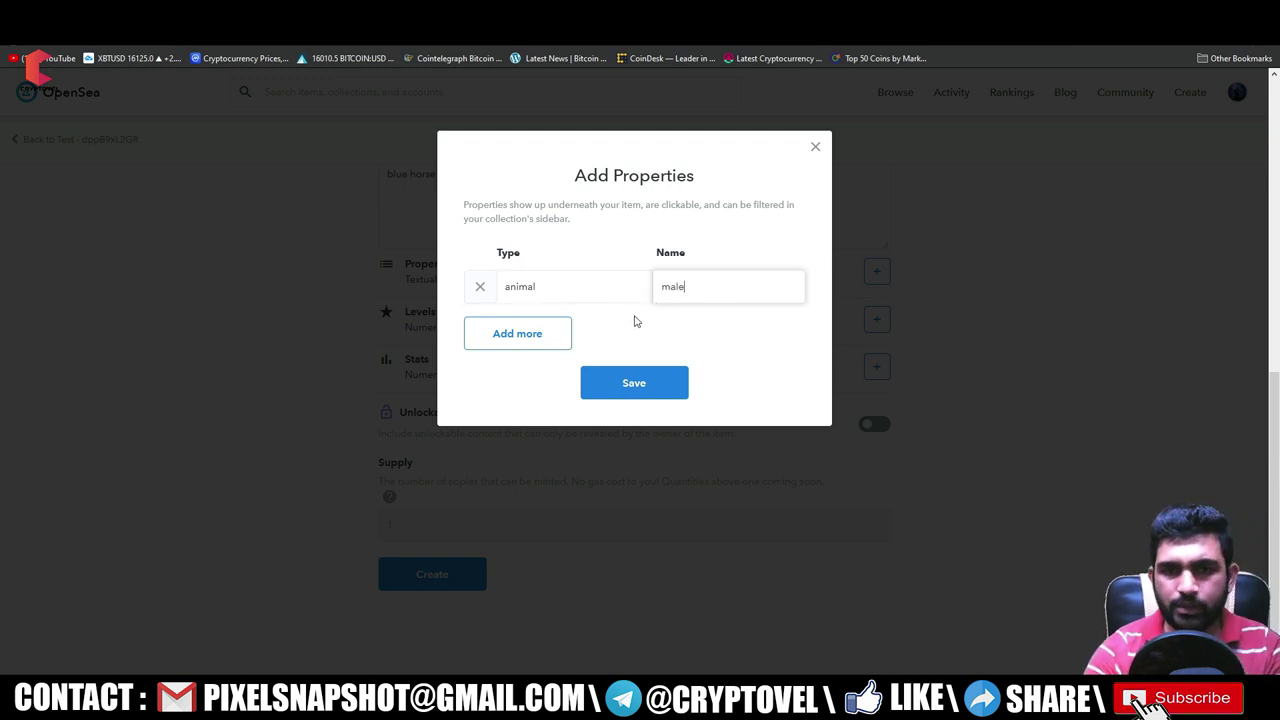
{"action": "left_click", "coordinate": [538, 342]}
{"action": "left_click", "coordinate": [634, 429]}
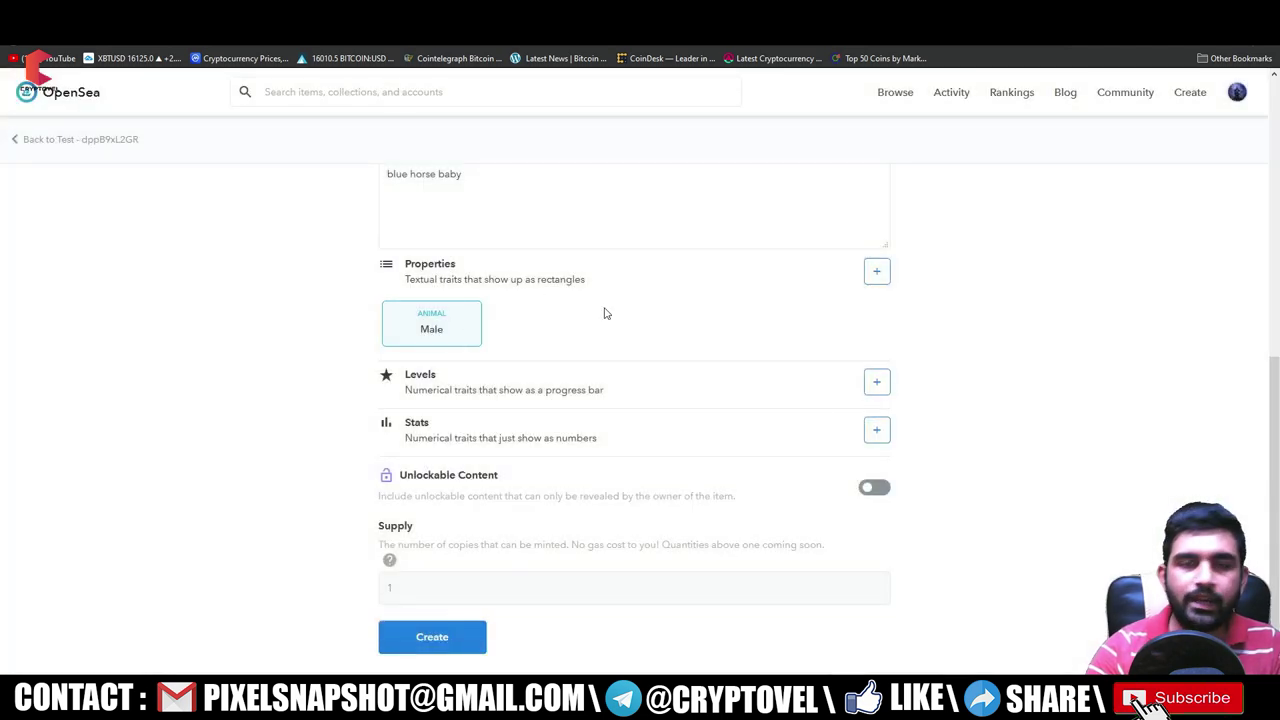
- Open the Levels and Stats forms and close both without adding anything
{"action": "scroll", "coordinate": [286, 334], "scroll_direction": "down", "scroll_amount": 1}
{"action": "left_click_drag", "start_coordinate": [422, 328], "coordinate": [586, 328]}
{"action": "left_click", "coordinate": [876, 320]}
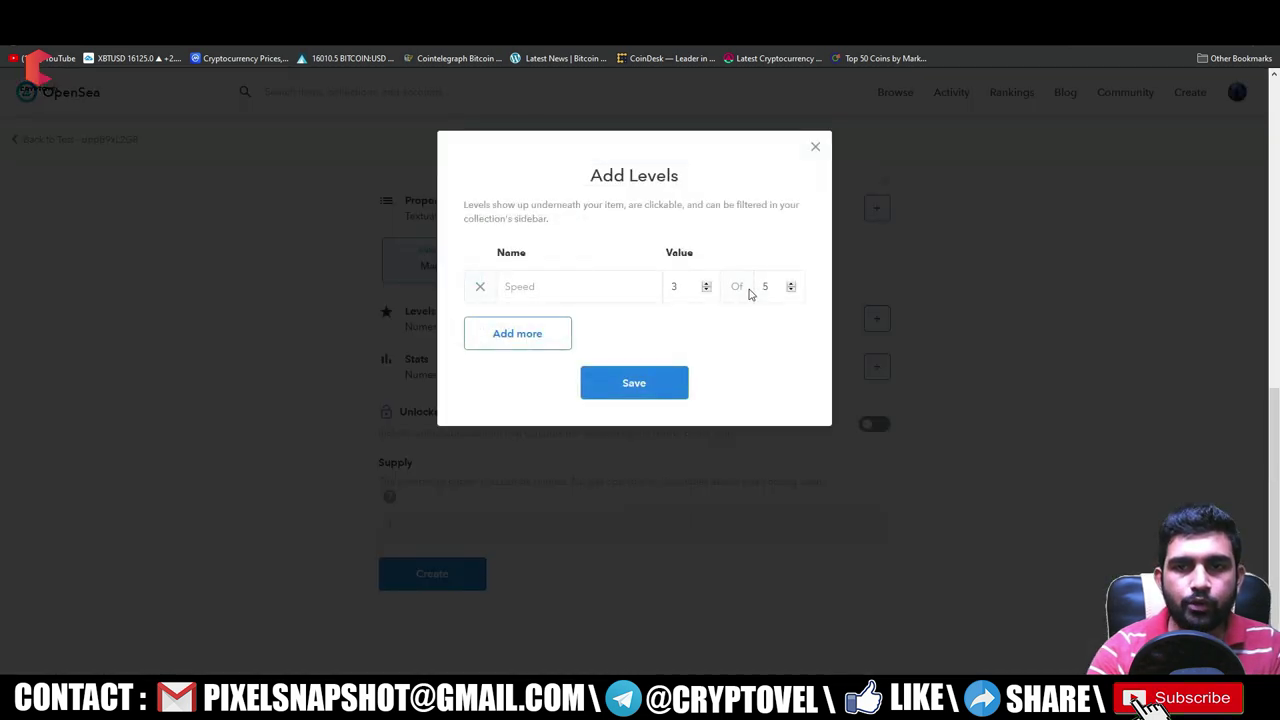
{"action": "left_click", "coordinate": [538, 288]}
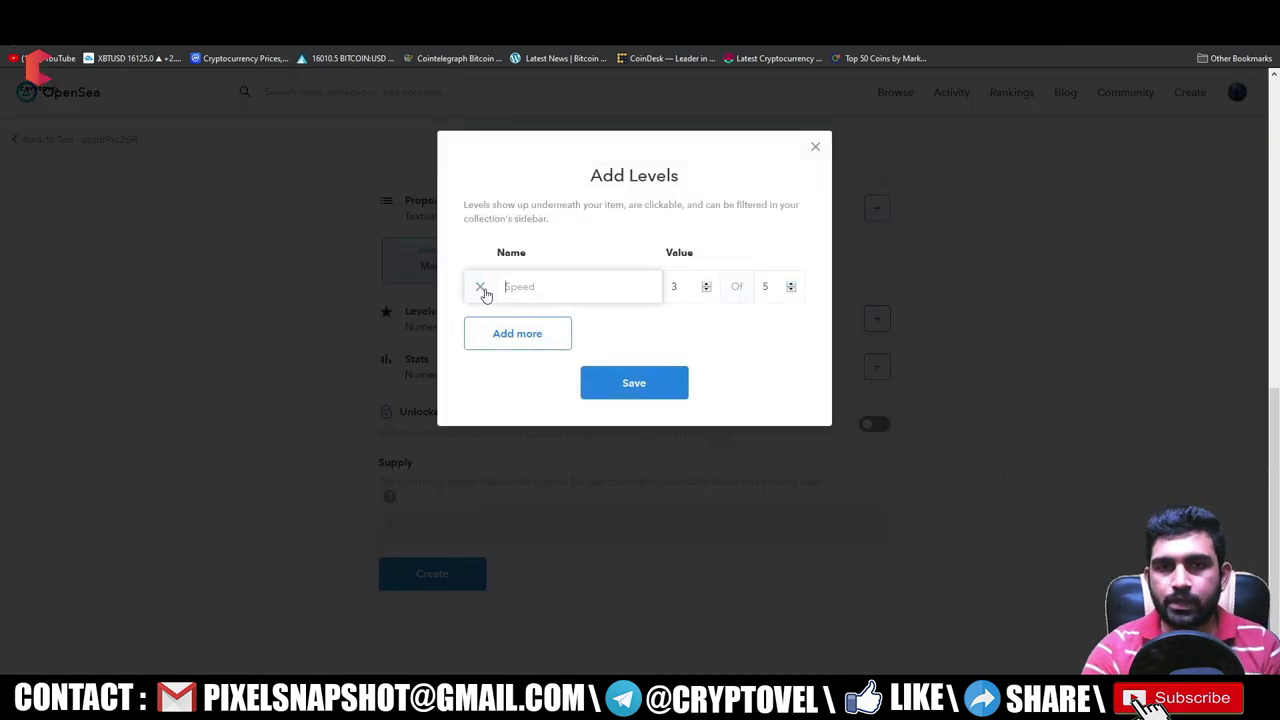
{"action": "left_click", "coordinate": [814, 148]}
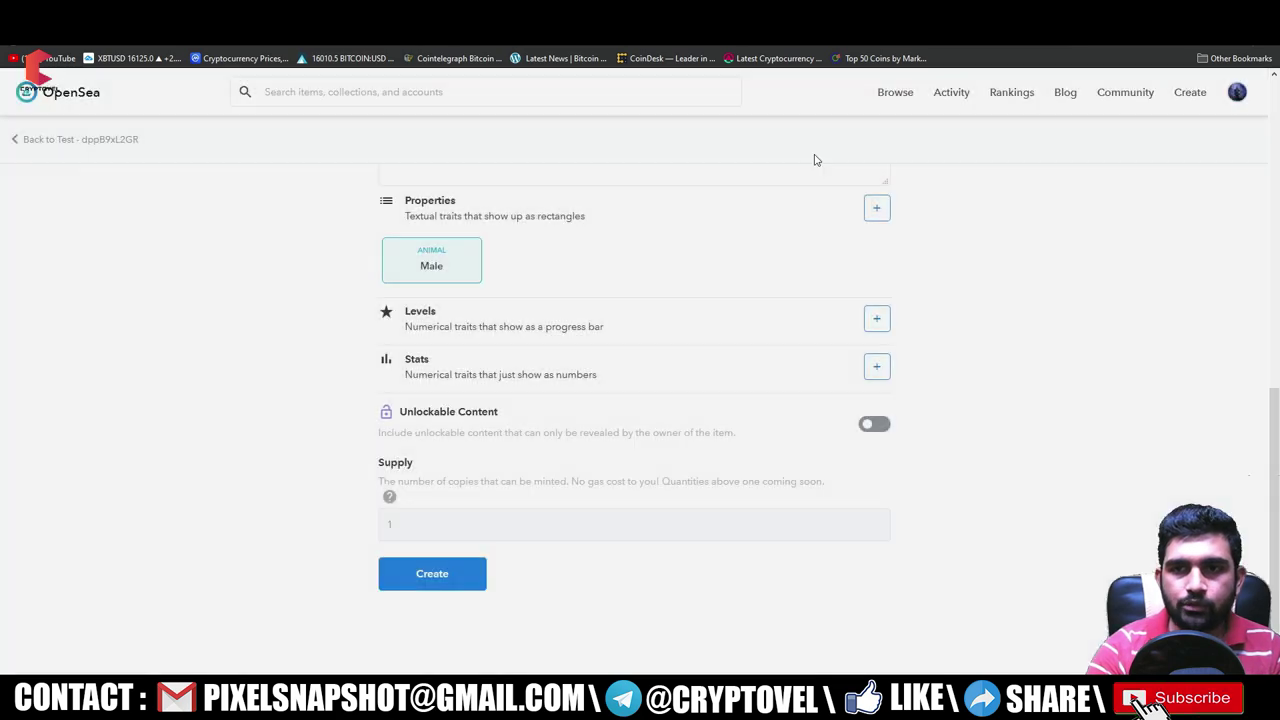
{"action": "left_click", "coordinate": [876, 366]}
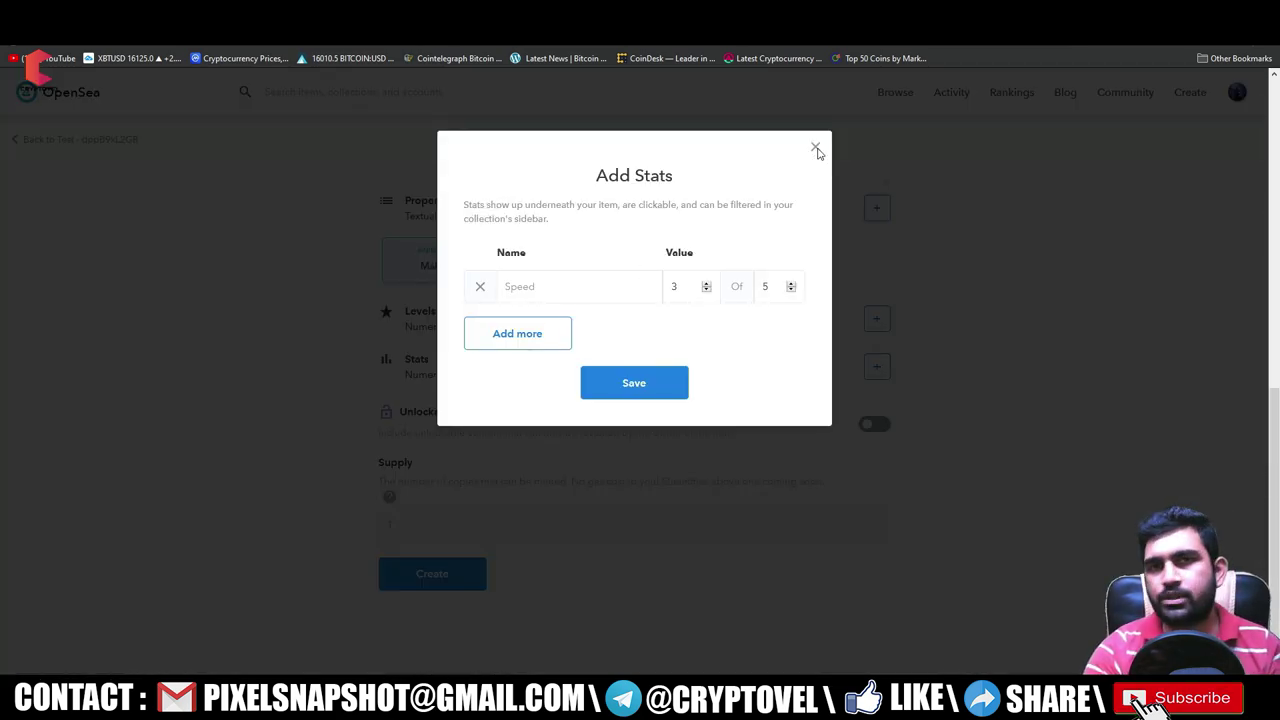
{"action": "left_click", "coordinate": [816, 149]}
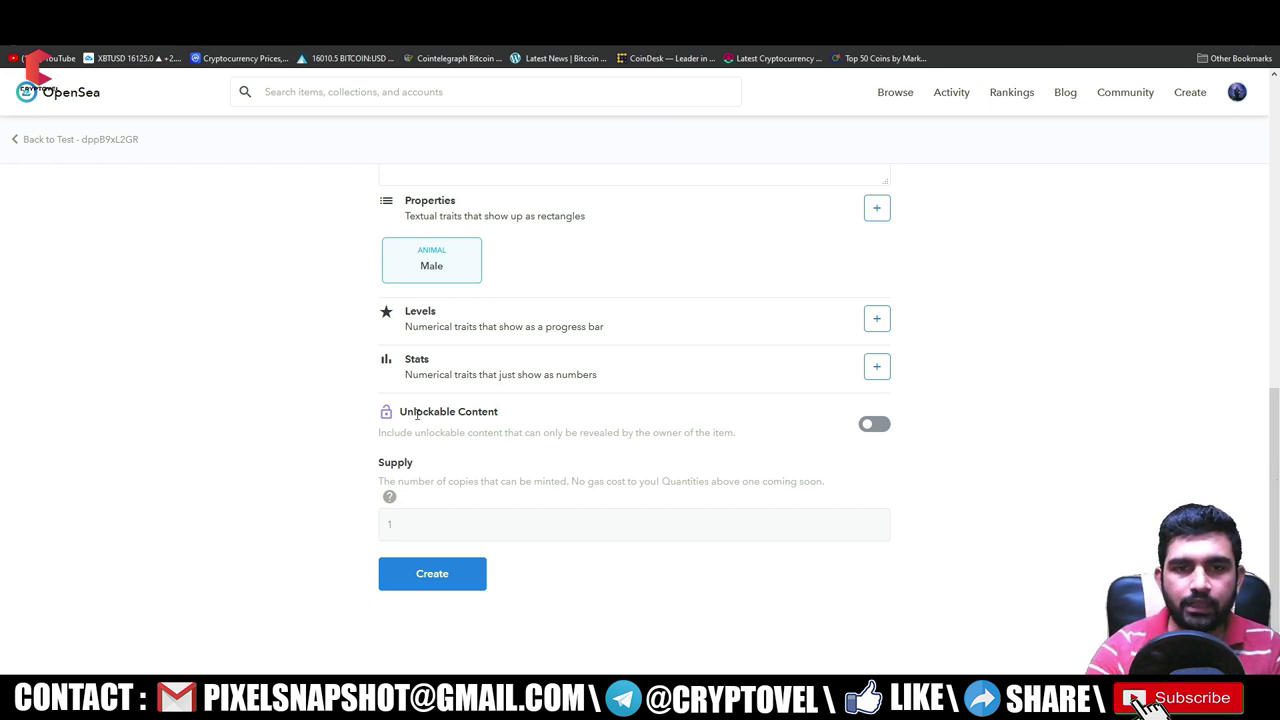
{"action": "left_click_drag", "start_coordinate": [400, 412], "coordinate": [496, 412]}
- Turn Unlockable Content on, then back off so no hidden content is added
{"action": "left_click", "coordinate": [496, 412]}
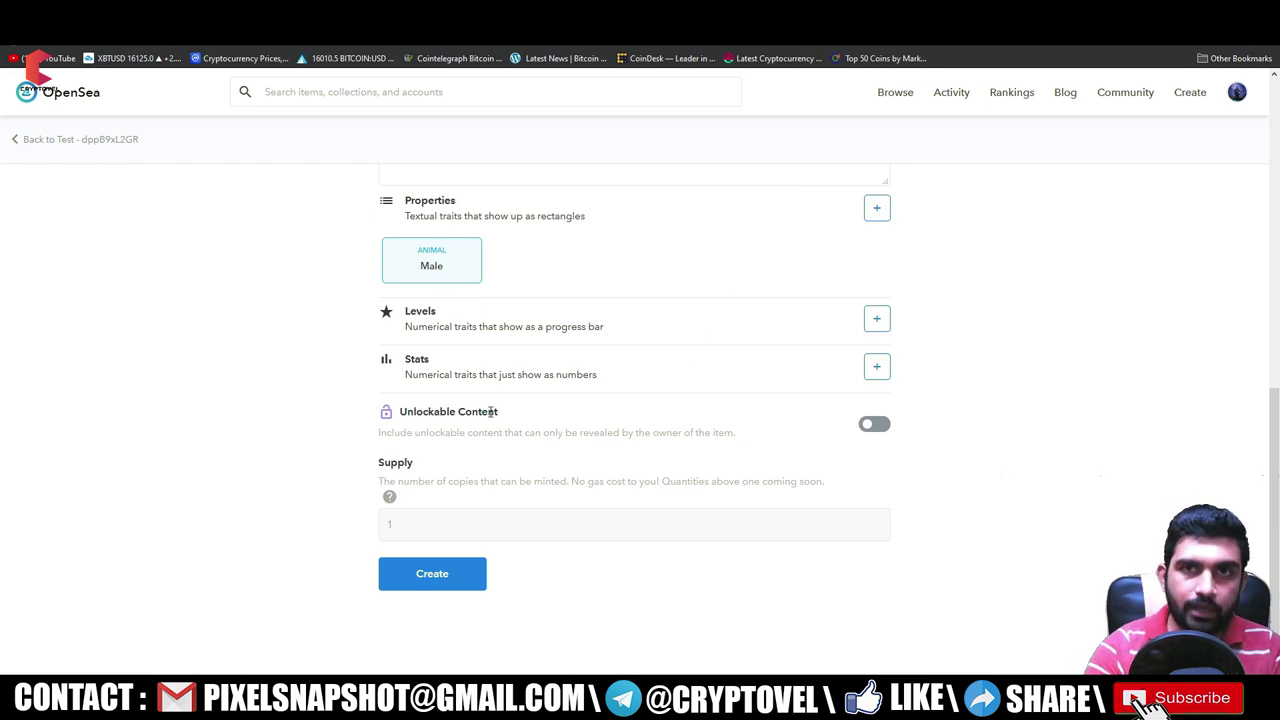
{"action": "left_click", "coordinate": [875, 426]}
{"action": "scroll", "coordinate": [946, 414], "scroll_direction": "down", "scroll_amount": 2}
{"action": "left_click", "coordinate": [460, 346]}
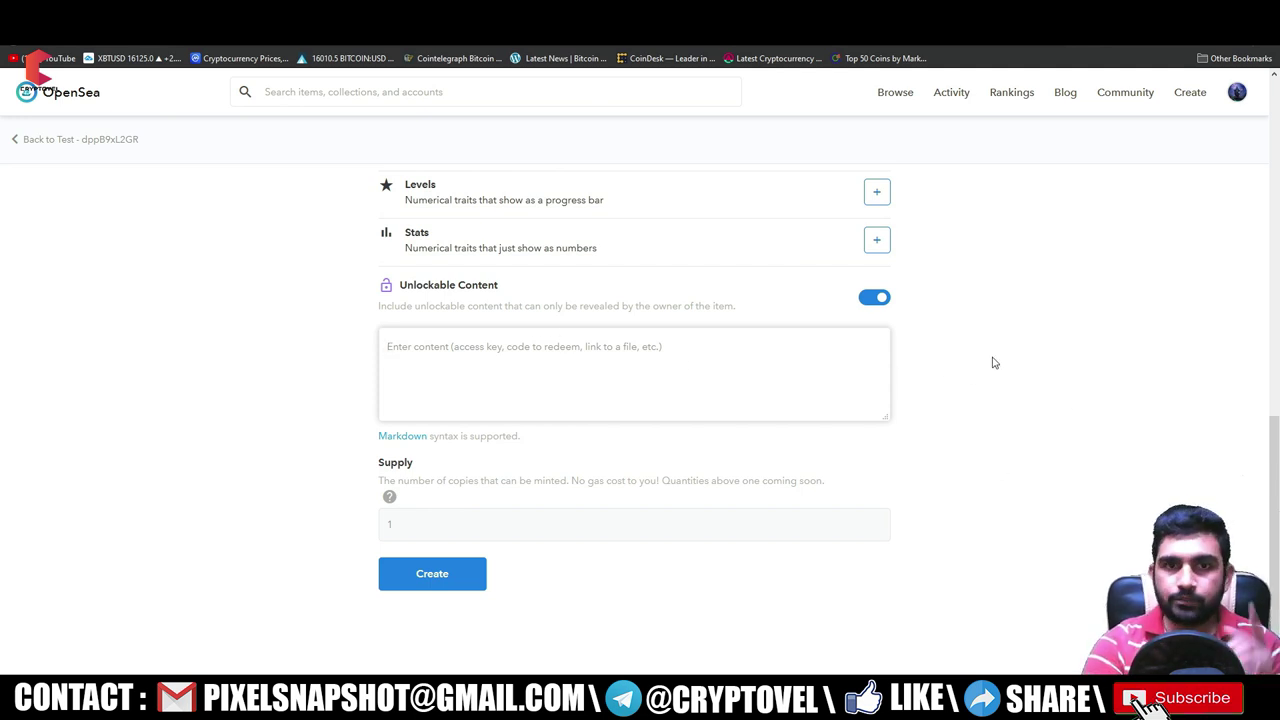
{"action": "left_click", "coordinate": [880, 300]}
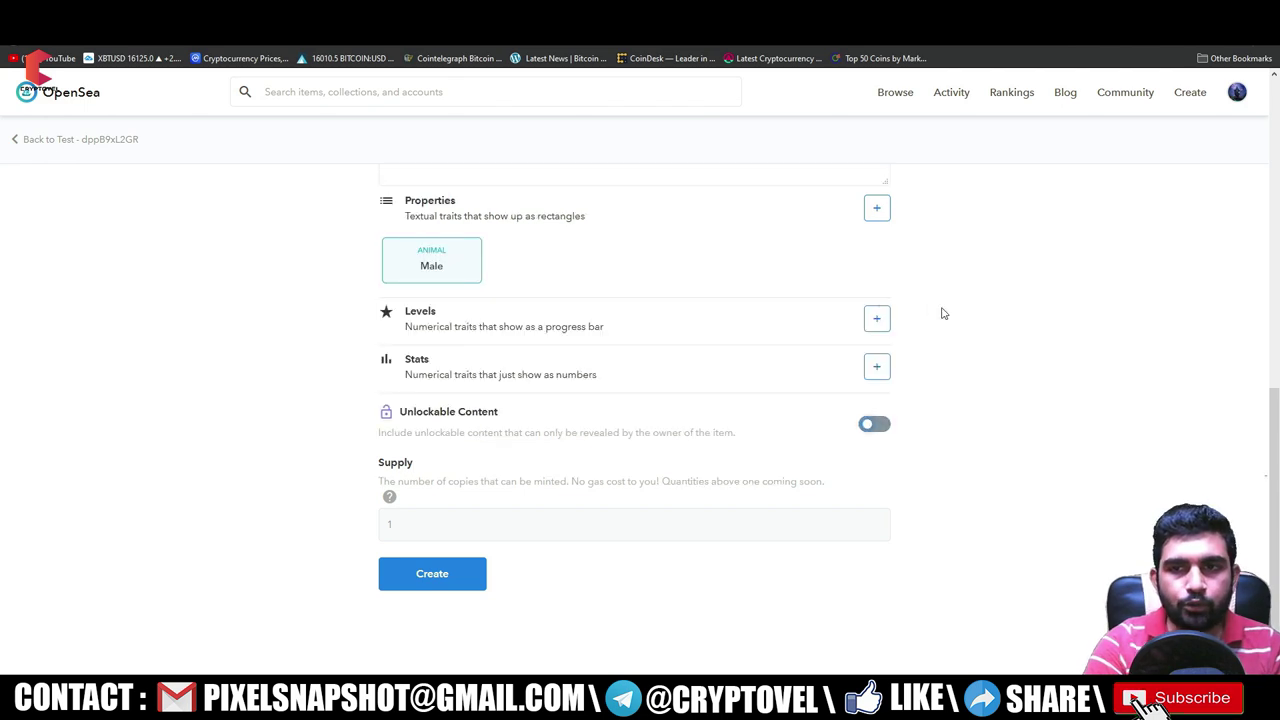
- Keep the supply at 1 and submit the blue horse item for creation
{"action": "left_click_drag", "start_coordinate": [396, 481], "coordinate": [448, 481]}
{"action": "left_click_drag", "start_coordinate": [560, 480], "coordinate": [624, 481]}
{"action": "left_click", "coordinate": [386, 528]}
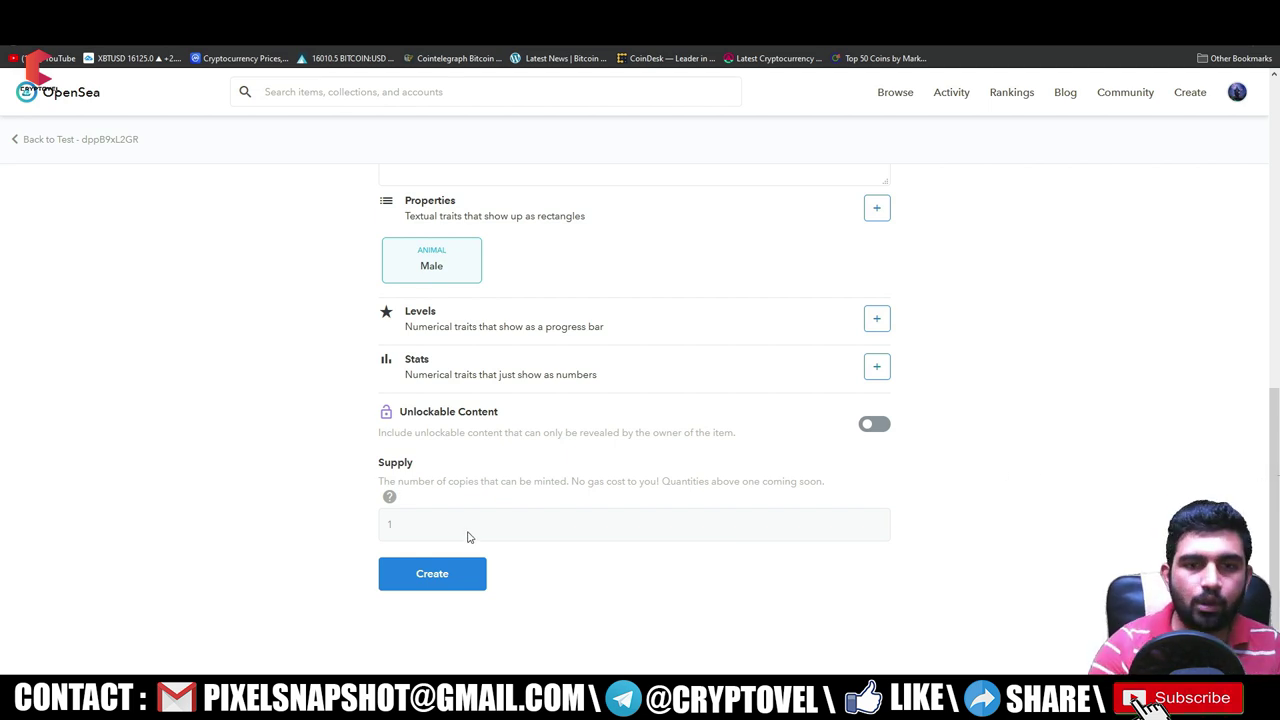
{"action": "left_click", "coordinate": [400, 585]}
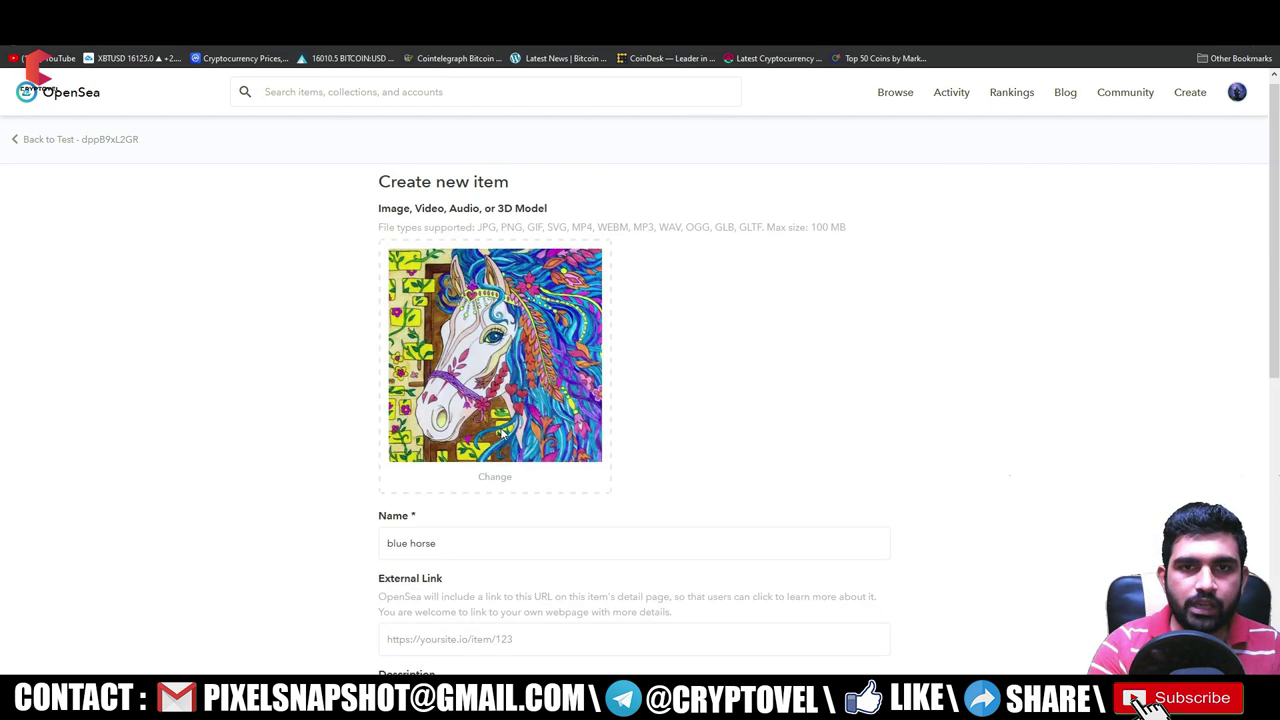
- Create the blue horse item, sign the MetaMask request, and open its new item page
{"action": "scroll", "coordinate": [520, 412], "scroll_direction": "down", "scroll_amount": 15}
{"action": "left_click", "coordinate": [454, 580]}
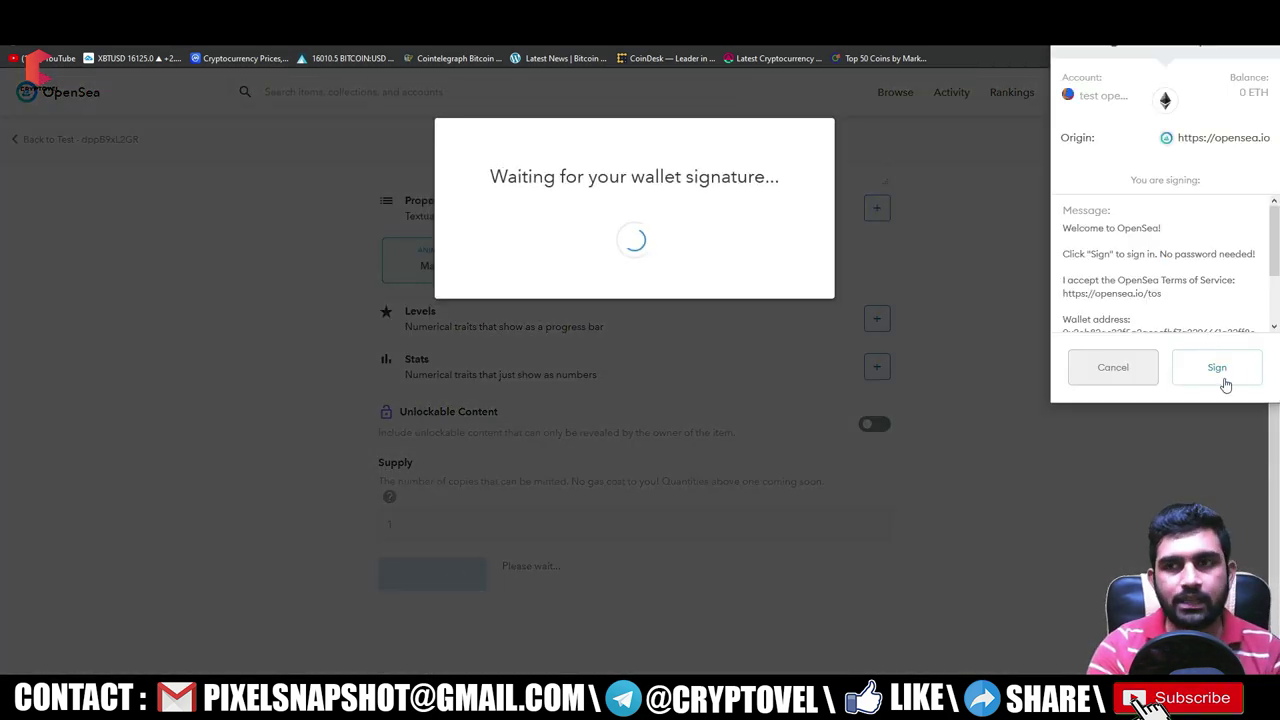
{"action": "left_click", "coordinate": [1224, 370]}
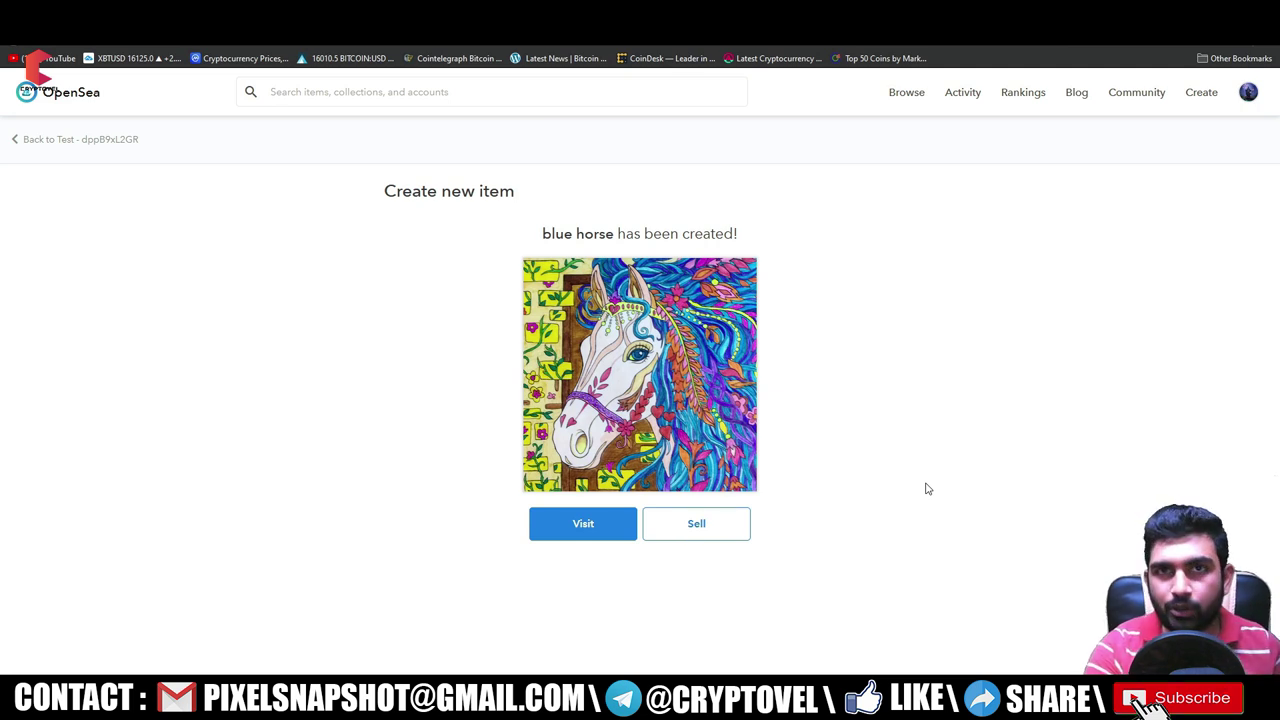
{"action": "left_click", "coordinate": [582, 523]}
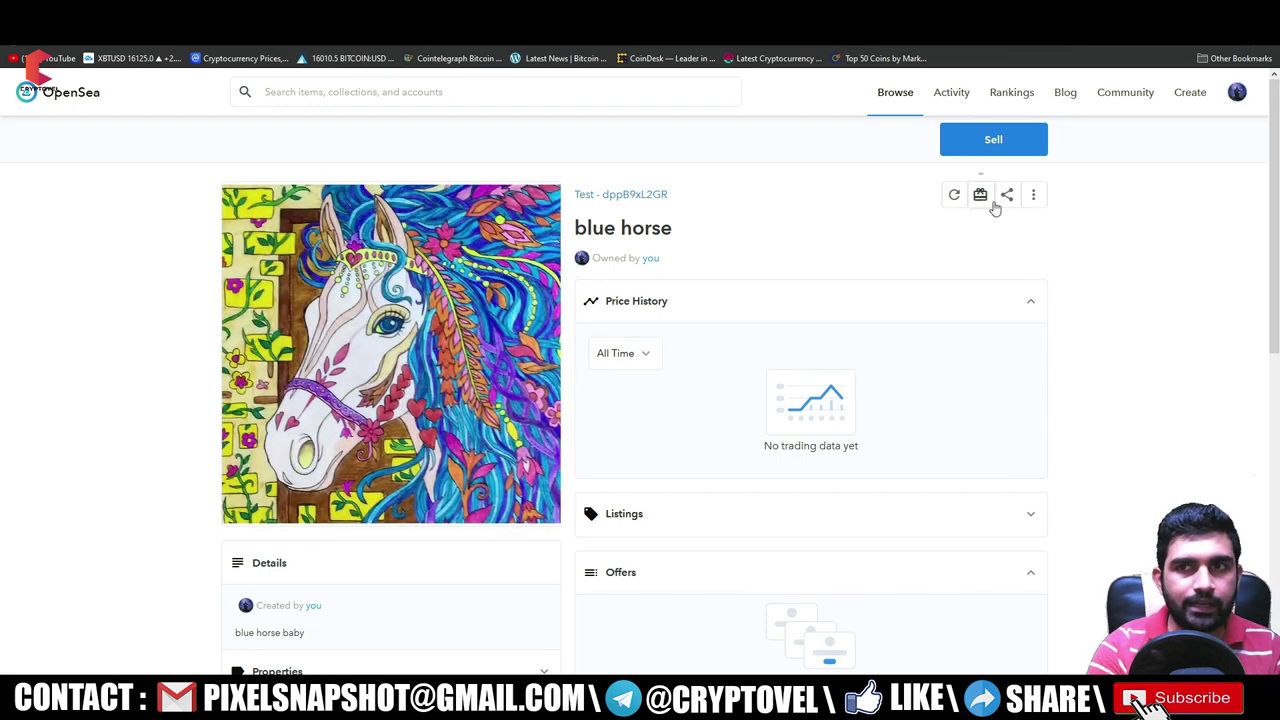
- Inspect the Properties, About and Chain Info sections, then expand Listings to confirm none exist
{"action": "scroll", "coordinate": [465, 371], "scroll_direction": "down", "scroll_amount": 4}
{"action": "left_click", "coordinate": [521, 271]}
{"action": "left_click", "coordinate": [521, 271]}
{"action": "left_click", "coordinate": [450, 323]}
{"action": "left_click", "coordinate": [444, 318]}
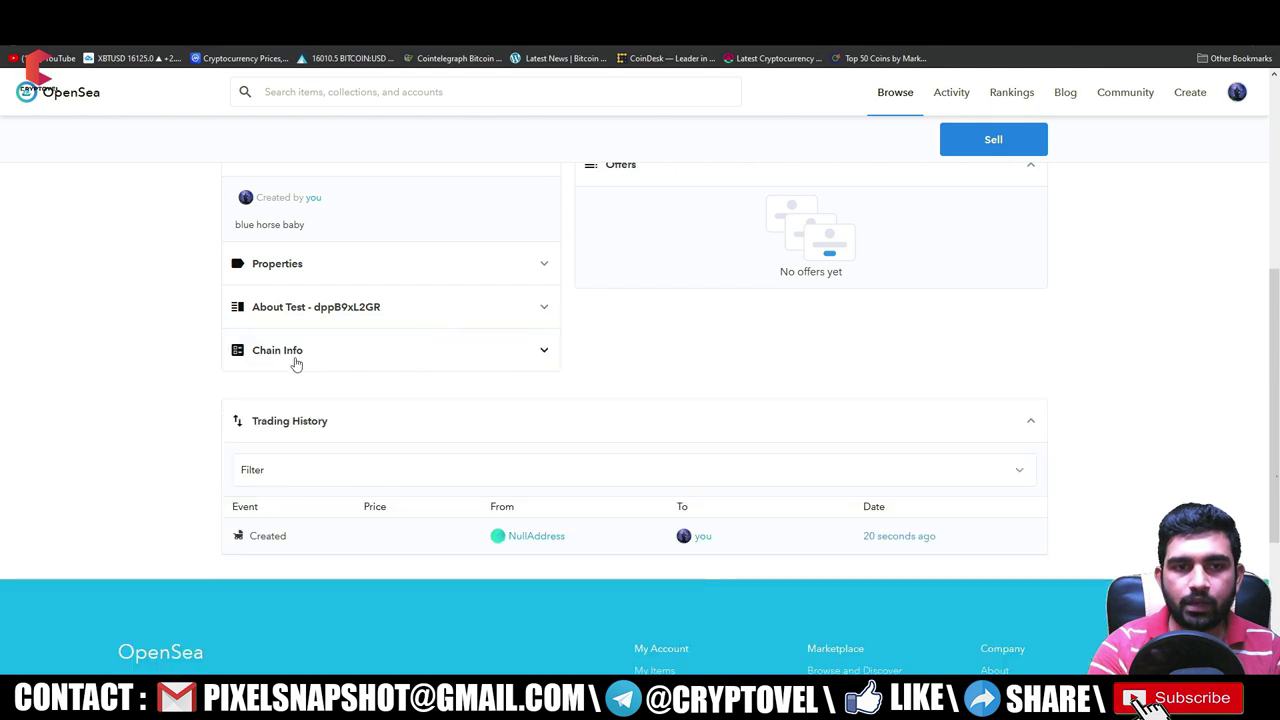
{"action": "left_click", "coordinate": [399, 352]}
{"action": "left_click", "coordinate": [395, 366]}
{"action": "scroll", "coordinate": [620, 410], "scroll_direction": "up", "scroll_amount": 3}
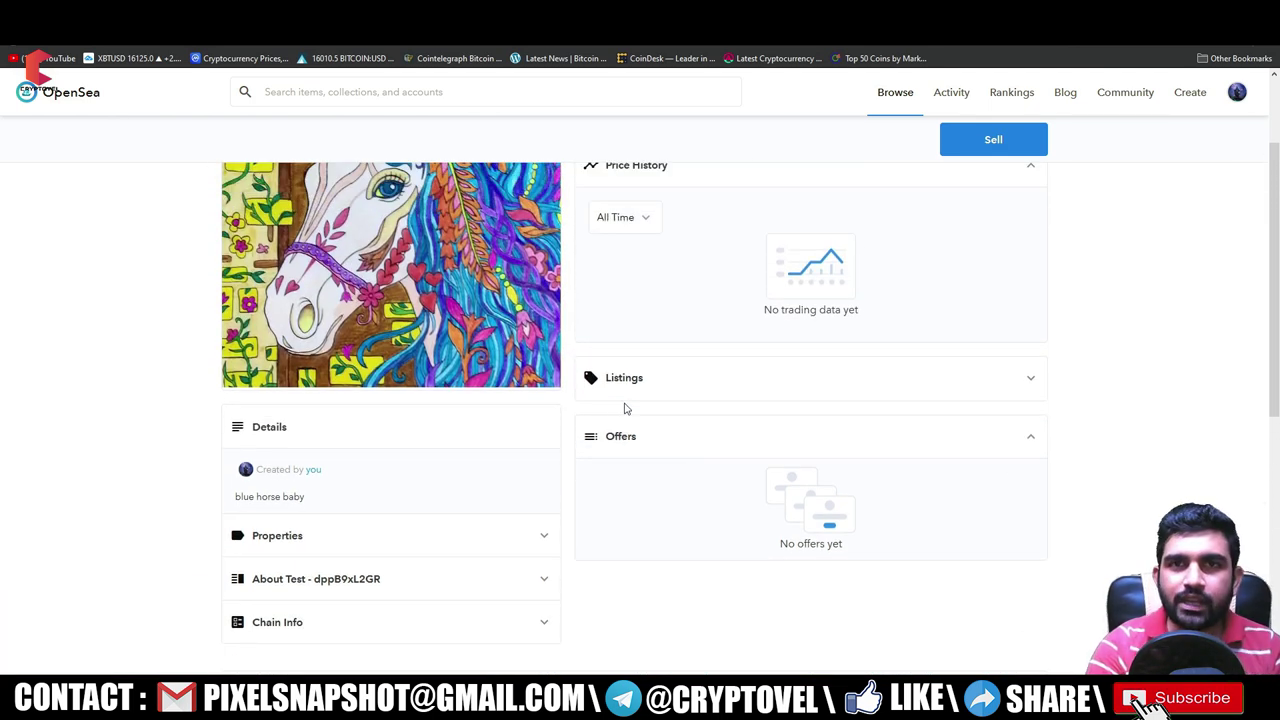
{"action": "scroll", "coordinate": [625, 408], "scroll_direction": "down", "scroll_amount": 2}
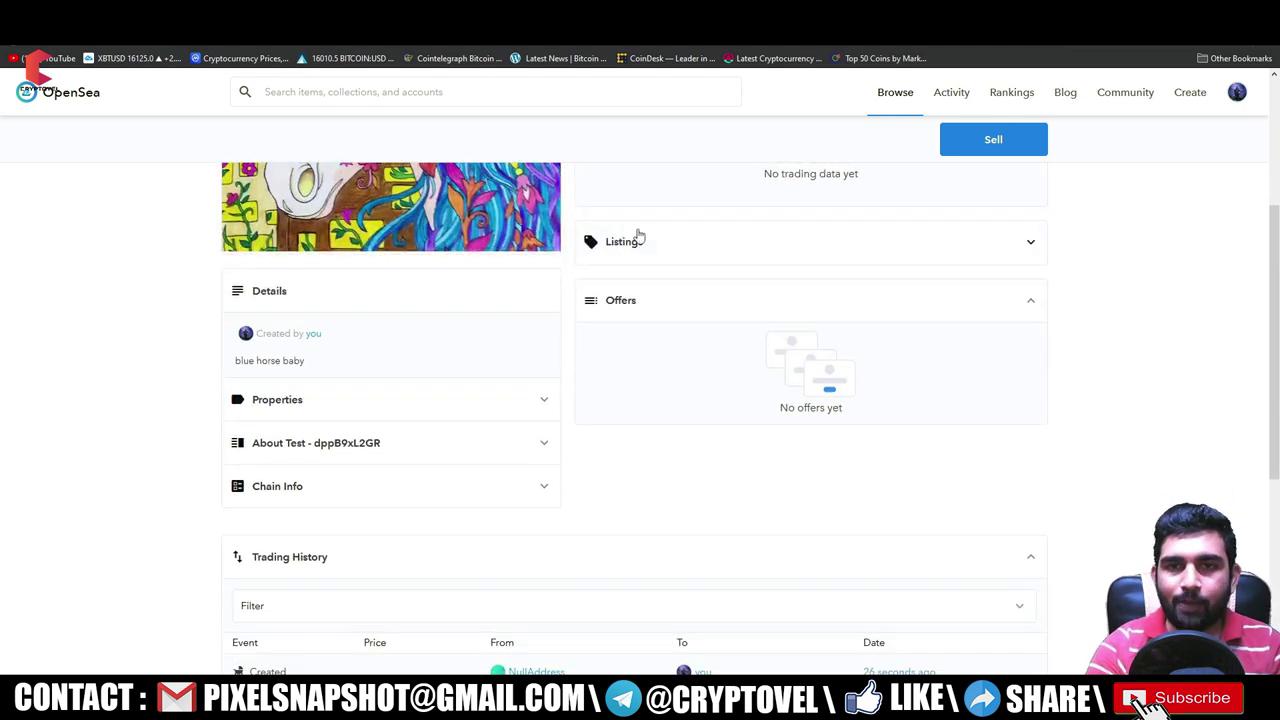
{"action": "left_click", "coordinate": [702, 249]}
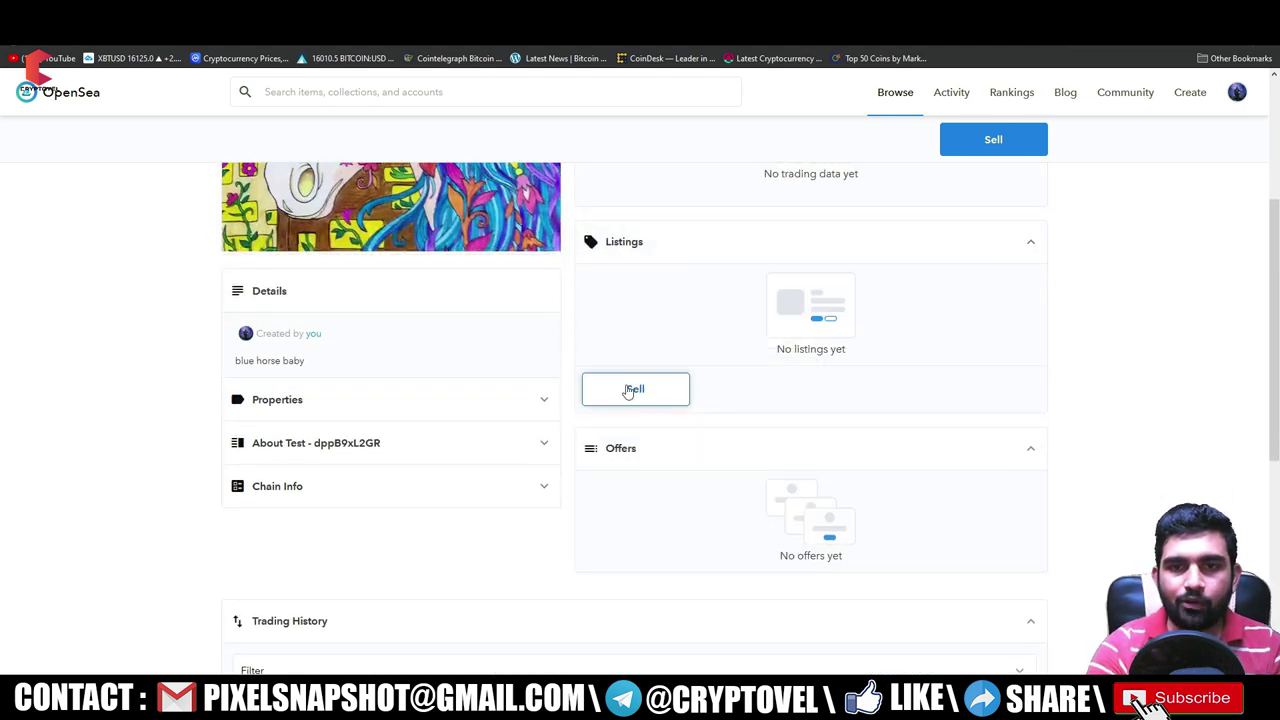
- Start selling blue horse, briefly try Highest Bid, then choose Set Price and view currencies
{"action": "left_click", "coordinate": [669, 392]}
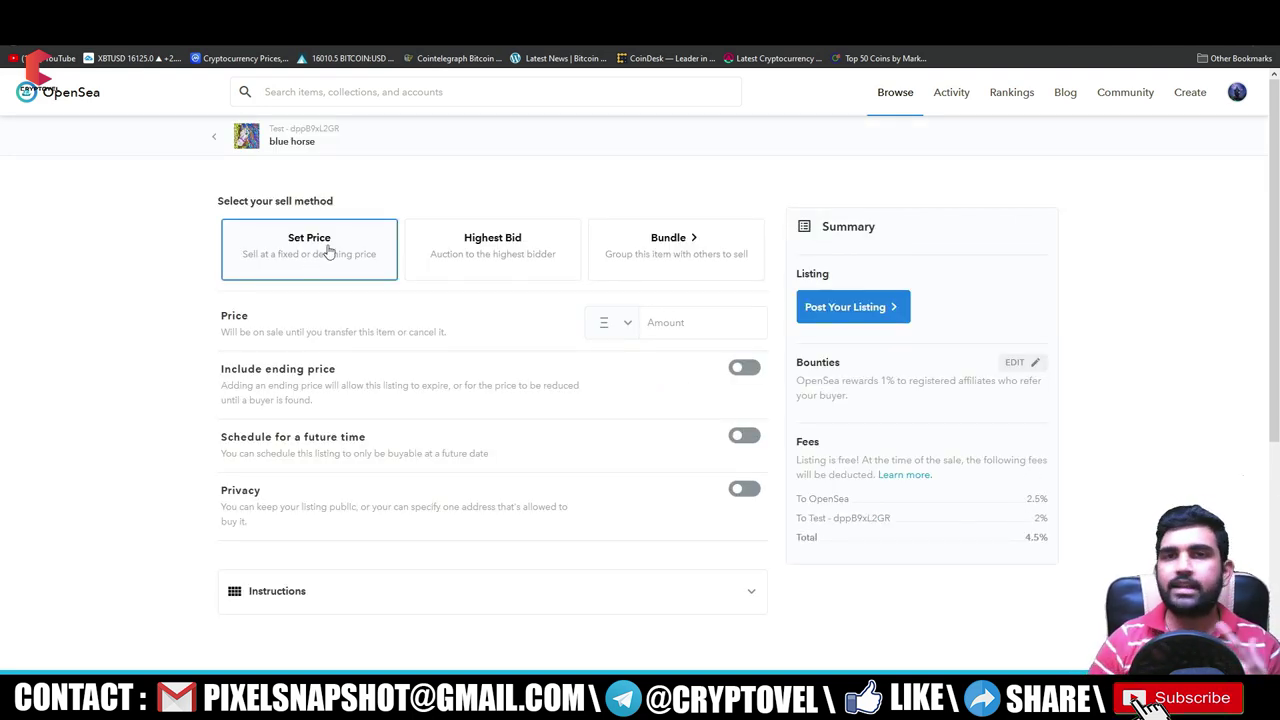
{"action": "left_click", "coordinate": [463, 248]}
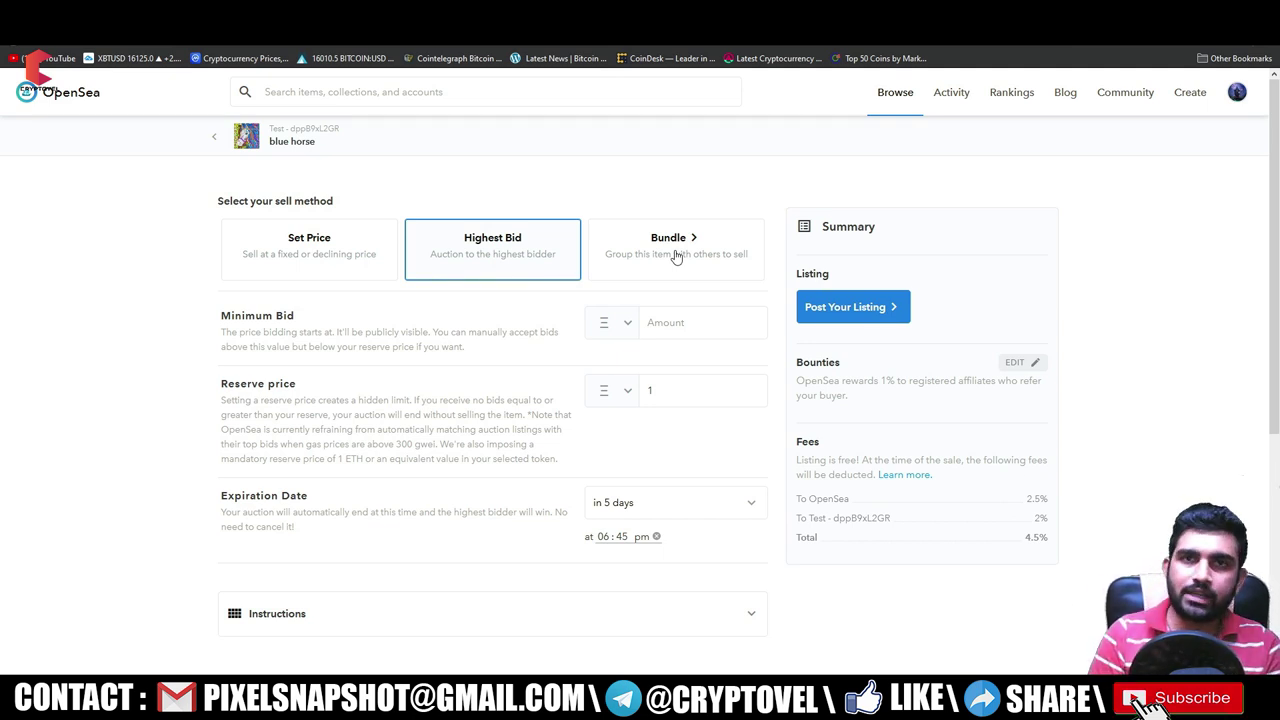
{"action": "left_click", "coordinate": [278, 258]}
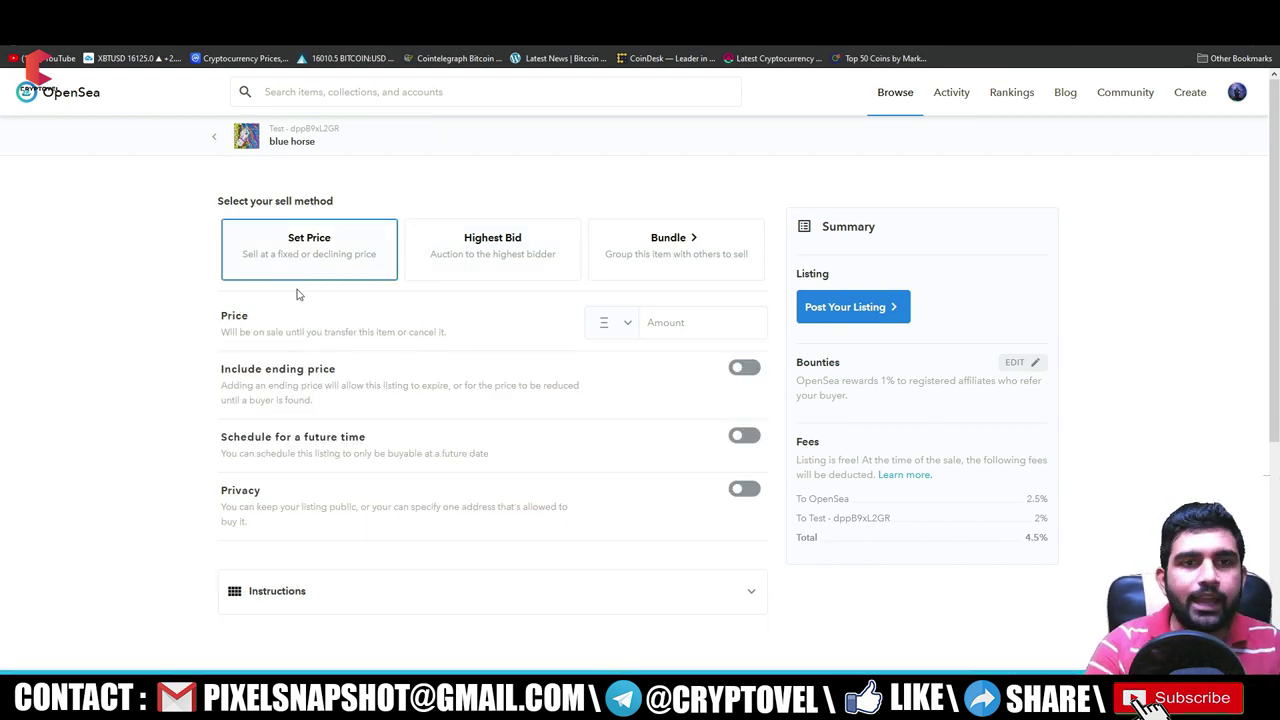
{"action": "left_click", "coordinate": [628, 327]}
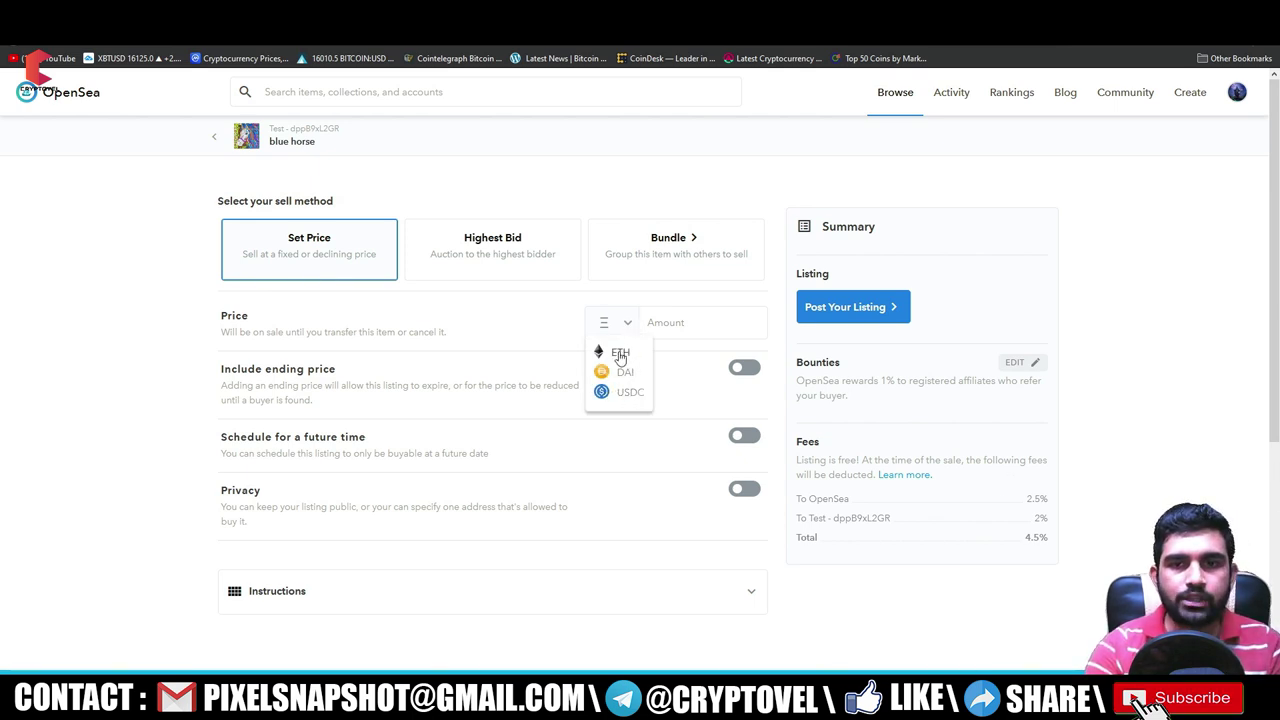
- Keep ETH as the currency and enter a listing price of 0.1
{"action": "left_click", "coordinate": [677, 323]}
{"action": "type", "text": "0."}
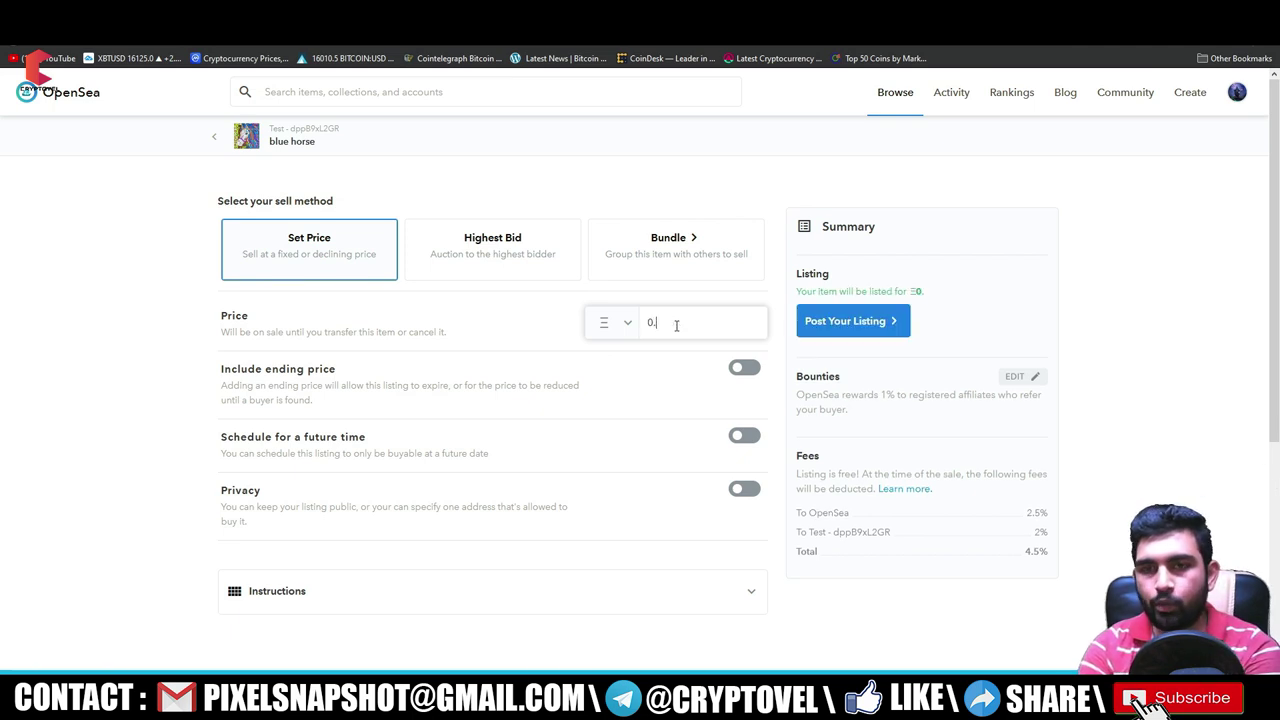
{"action": "left_click_drag", "start_coordinate": [679, 324], "coordinate": [651, 377]}
{"action": "left_click", "coordinate": [655, 380]}
- Try the ending price, schedule and private-buyer options, leaving all three turned off
{"action": "scroll", "coordinate": [654, 380], "scroll_direction": "down", "scroll_amount": 2}
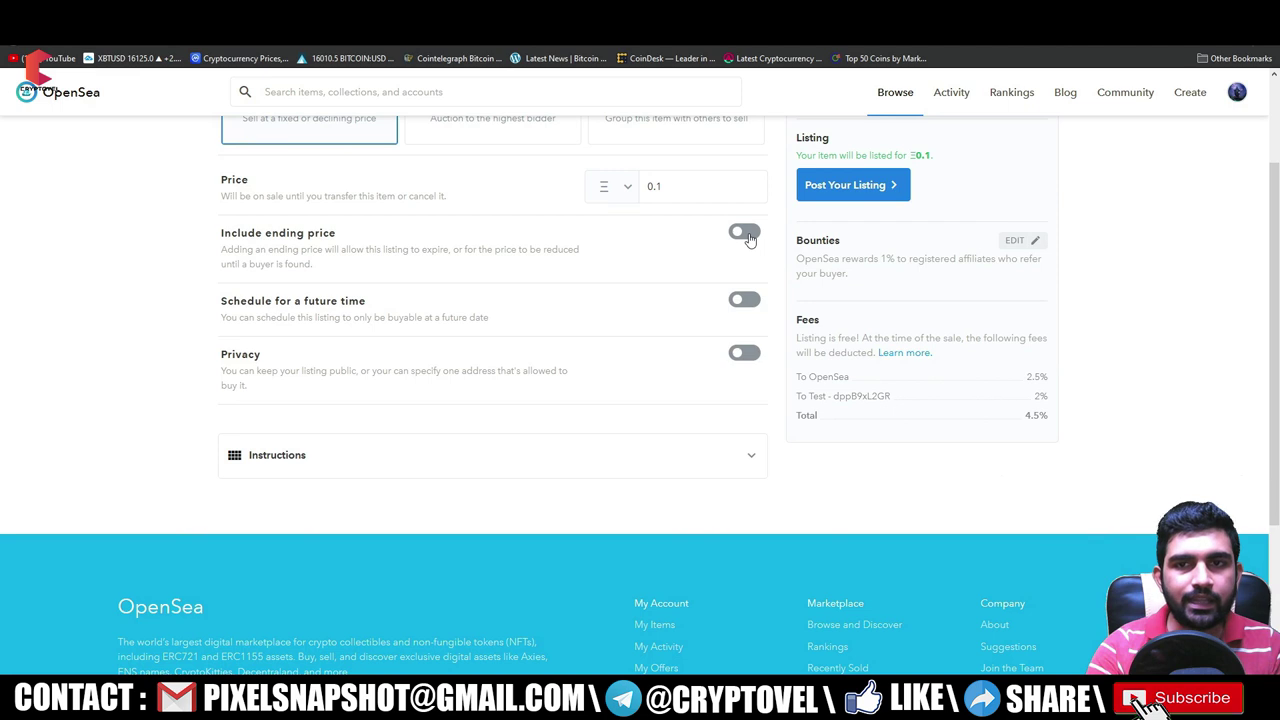
{"action": "left_click", "coordinate": [745, 233]}
{"action": "left_click_drag", "start_coordinate": [260, 231], "coordinate": [345, 237]}
{"action": "left_click", "coordinate": [267, 335]}
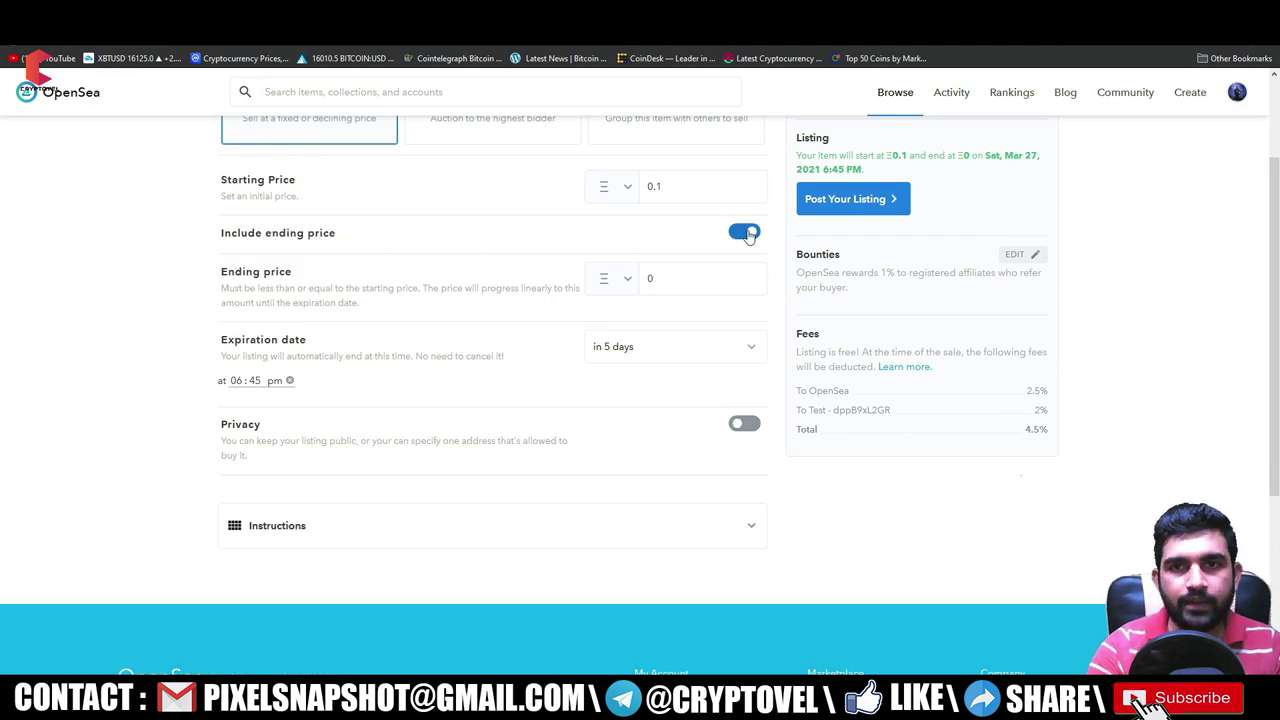
{"action": "left_click", "coordinate": [744, 232]}
{"action": "left_click", "coordinate": [744, 300]}
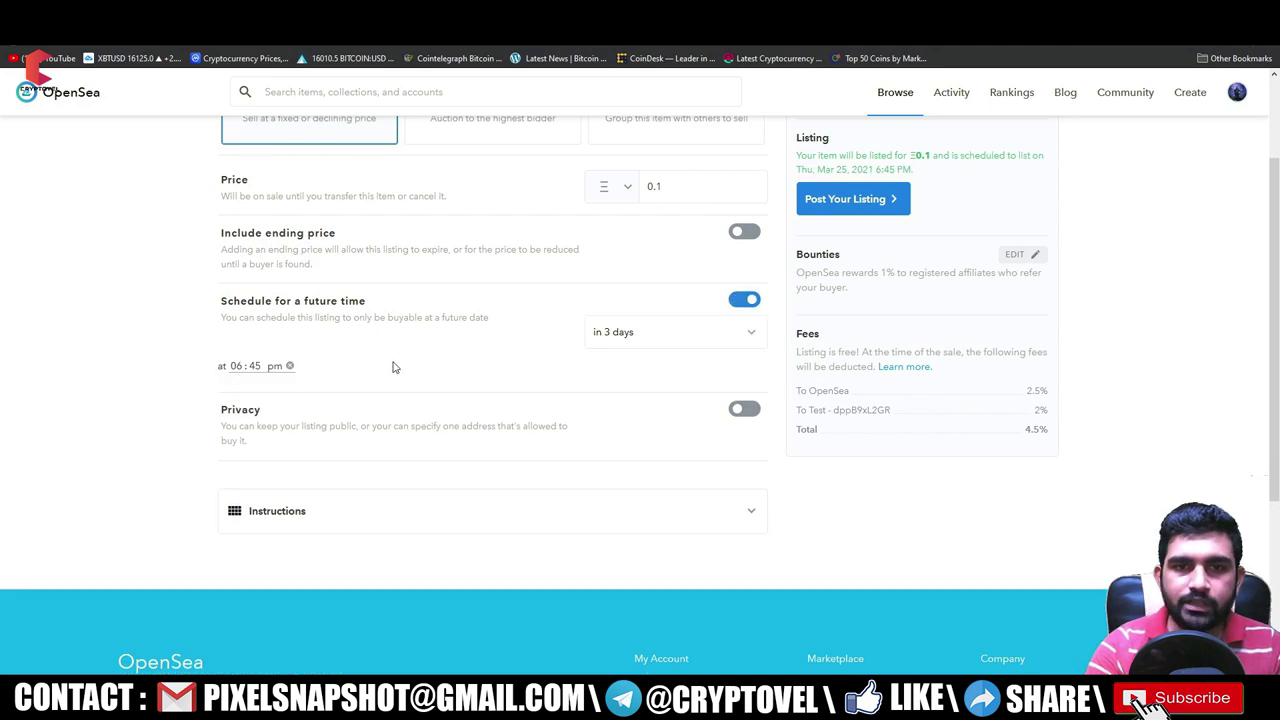
{"action": "left_click", "coordinate": [675, 340]}
{"action": "left_click", "coordinate": [676, 343]}
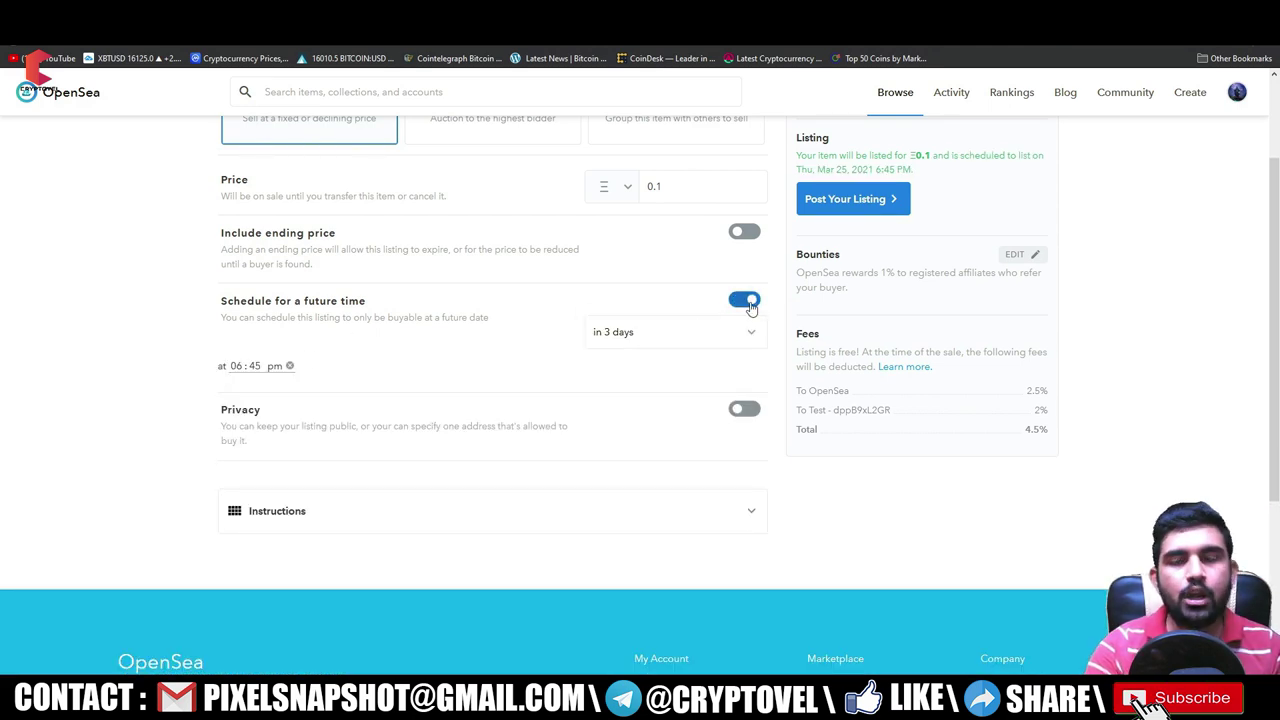
{"action": "left_click", "coordinate": [745, 301]}
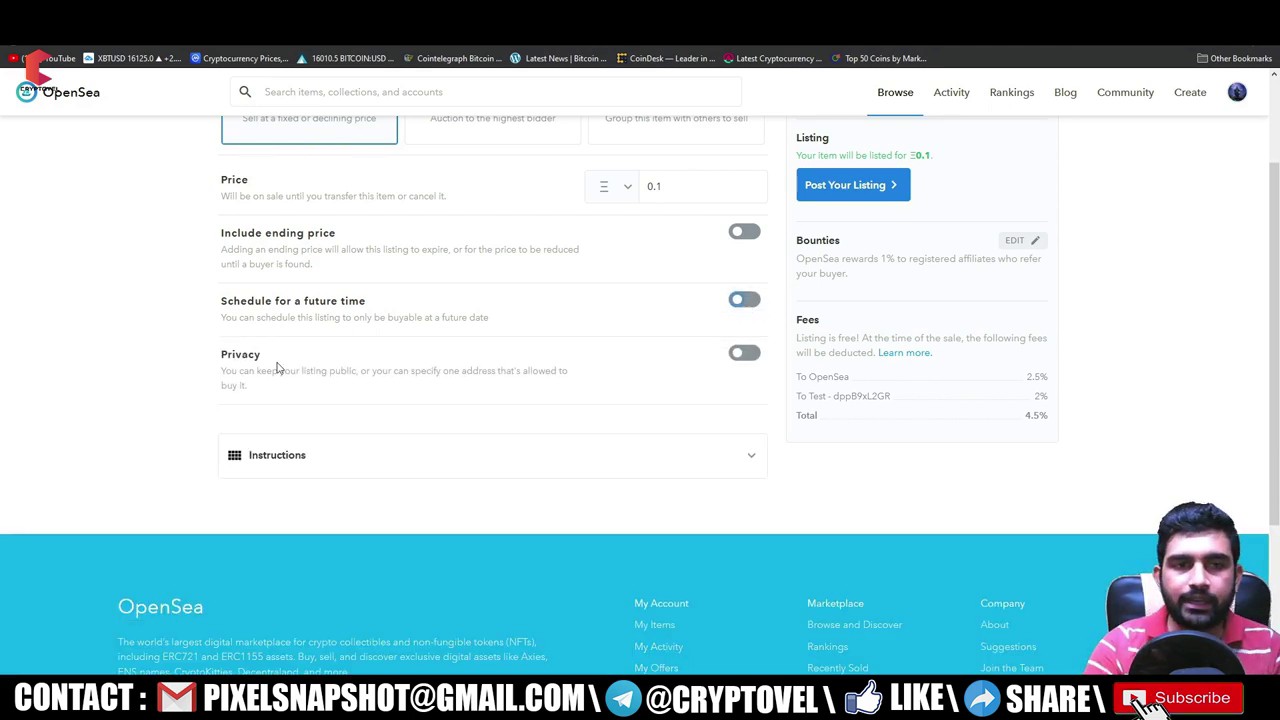
{"action": "left_click", "coordinate": [746, 354]}
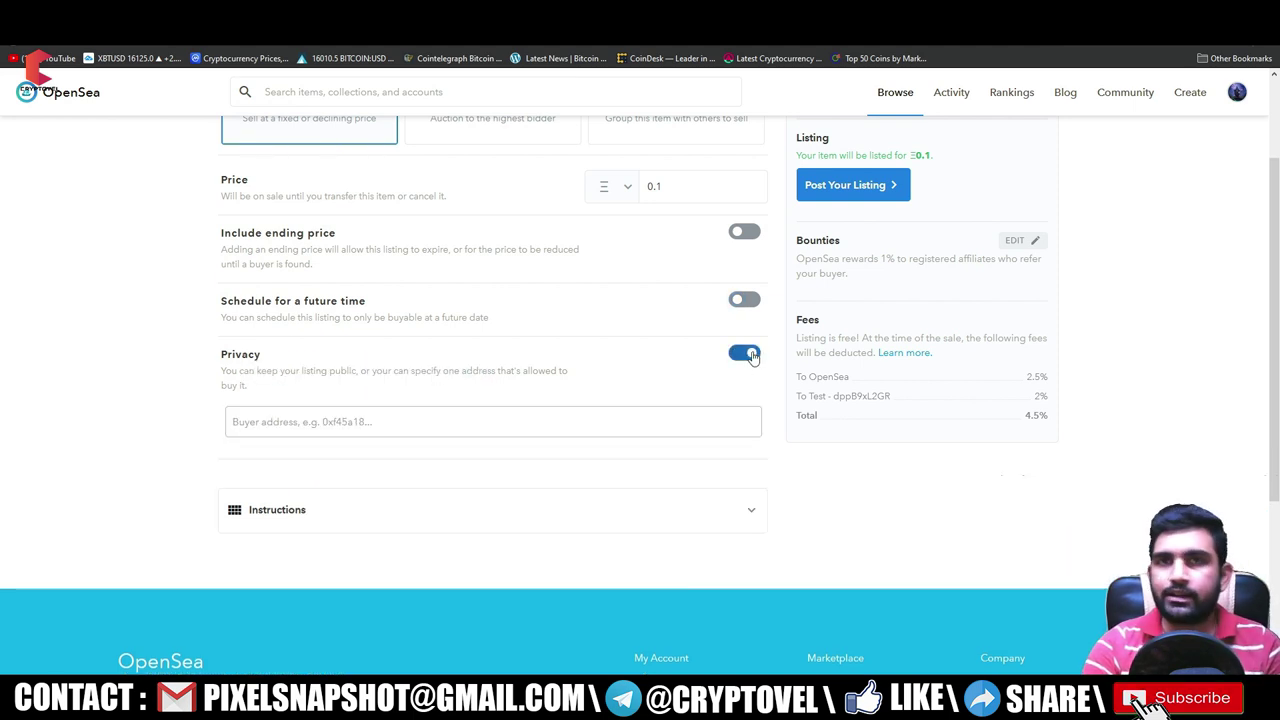
{"action": "left_click", "coordinate": [746, 354]}
{"action": "scroll", "coordinate": [549, 314], "scroll_direction": "up", "scroll_amount": 2}
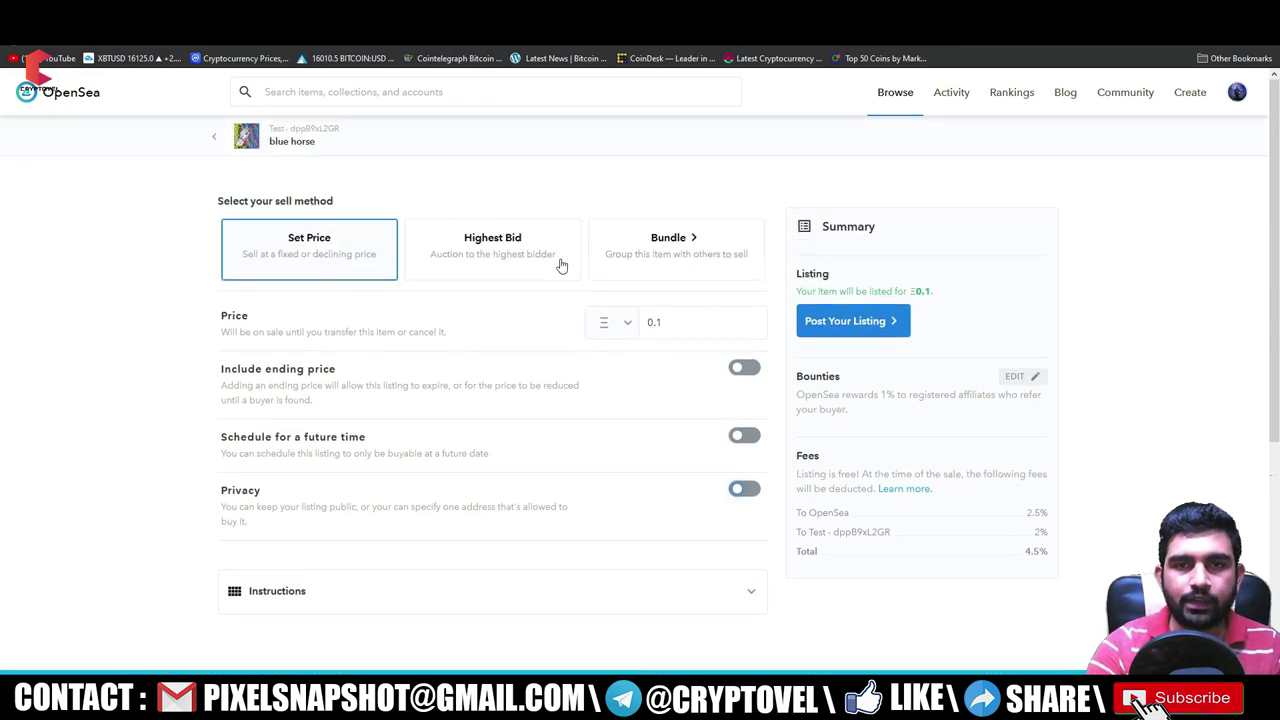
- Preview the auction's 0.1 minimum bid, 1 reserve price and expiration, then return to Set Price at 0.1
{"action": "left_click", "coordinate": [505, 241]}
{"action": "scroll", "coordinate": [282, 196], "scroll_direction": "down", "scroll_amount": 3}
{"action": "double_click", "coordinate": [285, 180]}
{"action": "left_click_drag", "start_coordinate": [682, 186], "coordinate": [628, 184]}
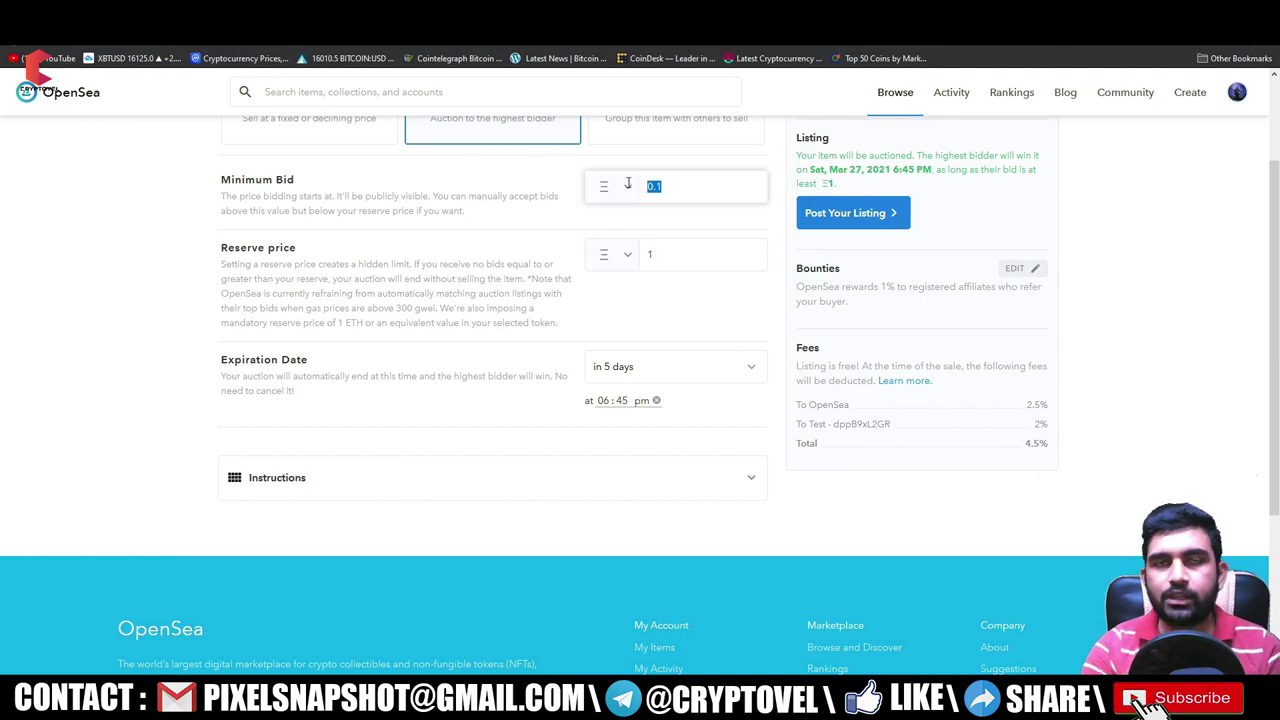
{"action": "left_click_drag", "start_coordinate": [226, 249], "coordinate": [357, 253]}
{"action": "double_click", "coordinate": [697, 256]}
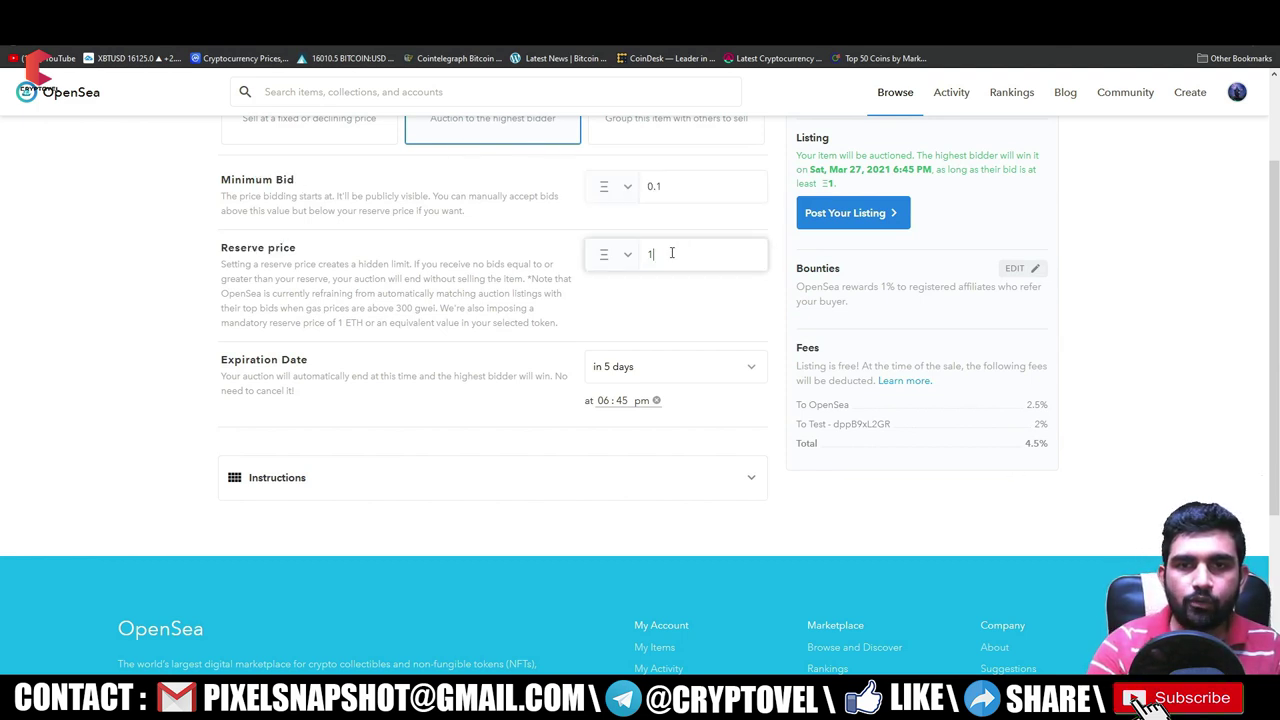
{"action": "left_click", "coordinate": [684, 367]}
{"action": "left_click", "coordinate": [676, 325]}
{"action": "scroll", "coordinate": [676, 325], "scroll_direction": "up", "scroll_amount": 2}
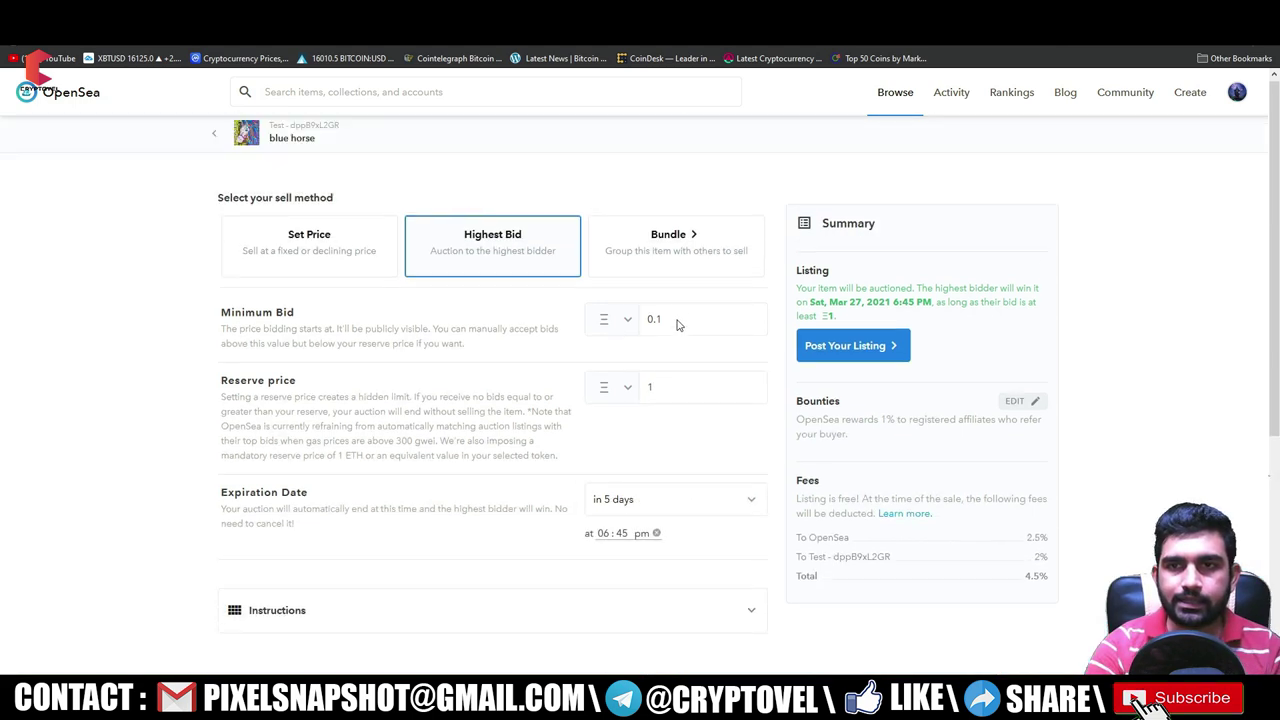
{"action": "left_click", "coordinate": [300, 248]}
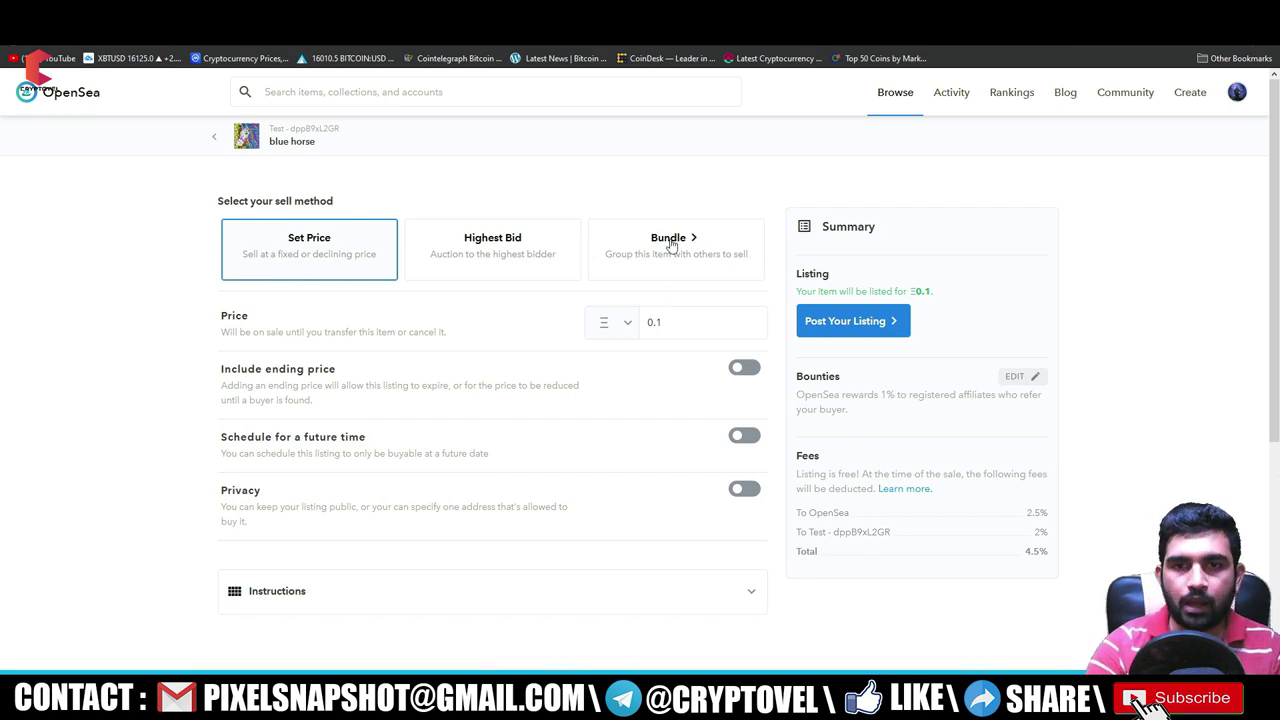
- Post the 0.1 listing and review the 0.066413 ETH gas fee flagged as insufficient funds
{"action": "left_click", "coordinate": [862, 325]}
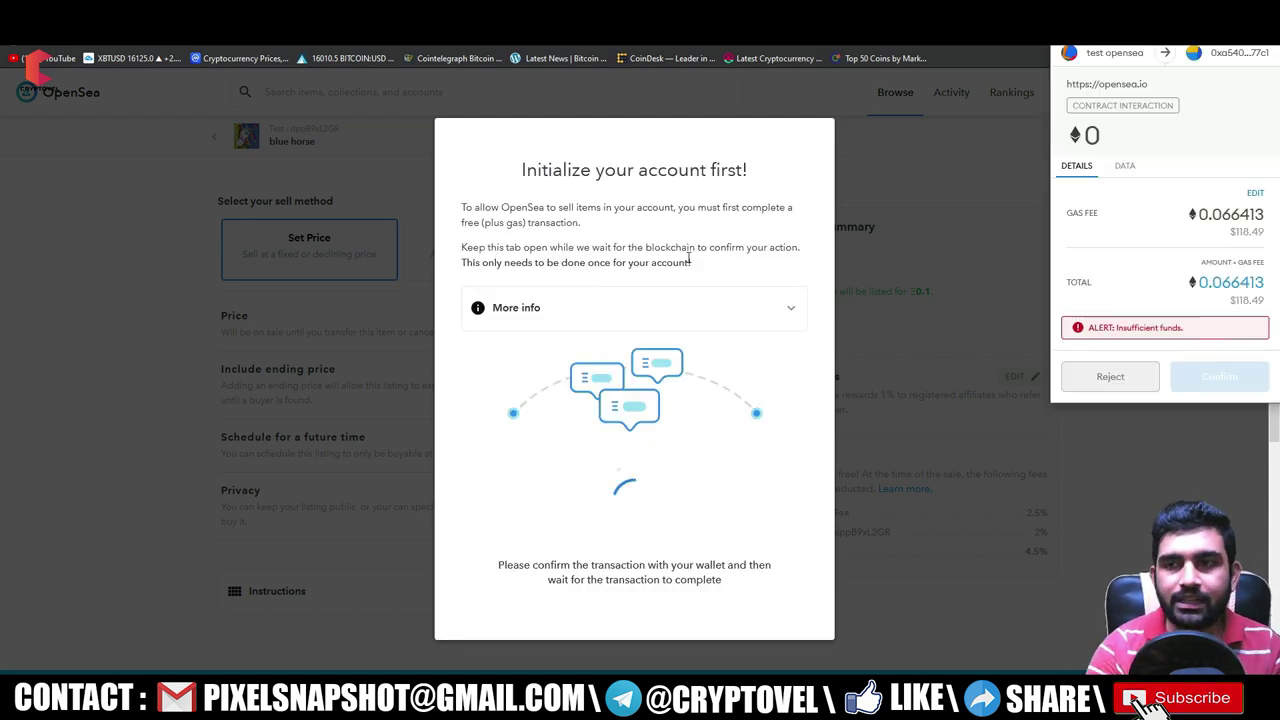
{"action": "left_click_drag", "start_coordinate": [1257, 232], "coordinate": [1229, 232]}
{"action": "left_click", "coordinate": [1243, 231]}
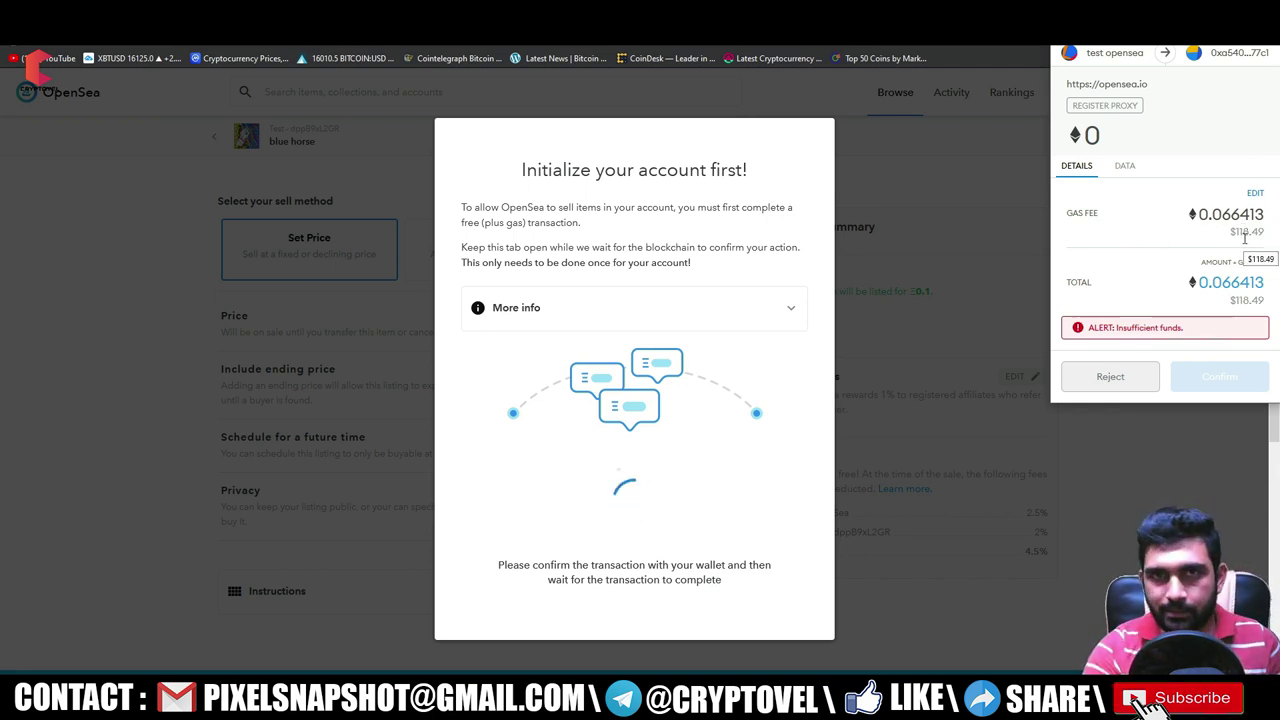
- View the advanced gas settings showing Gas Price 168, then open a new browser tab
{"action": "left_click", "coordinate": [1252, 195]}
{"action": "left_click", "coordinate": [1222, 53]}
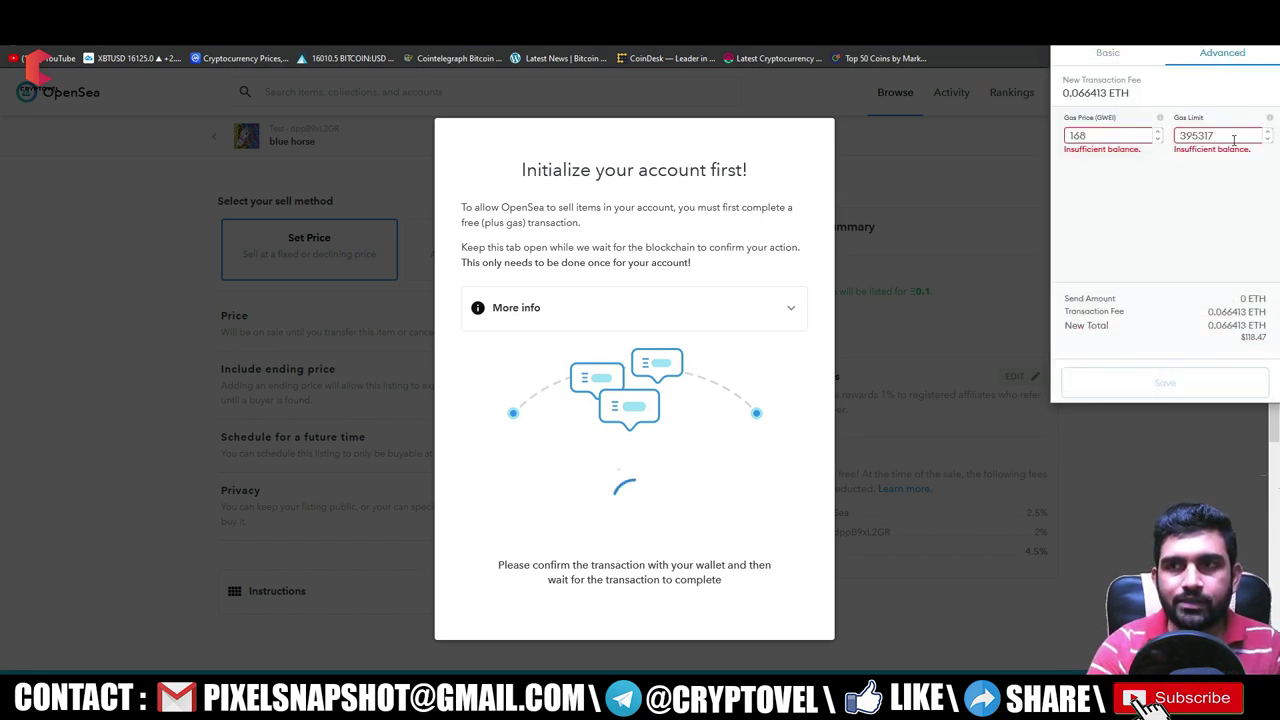
{"action": "double_click", "coordinate": [1104, 135]}
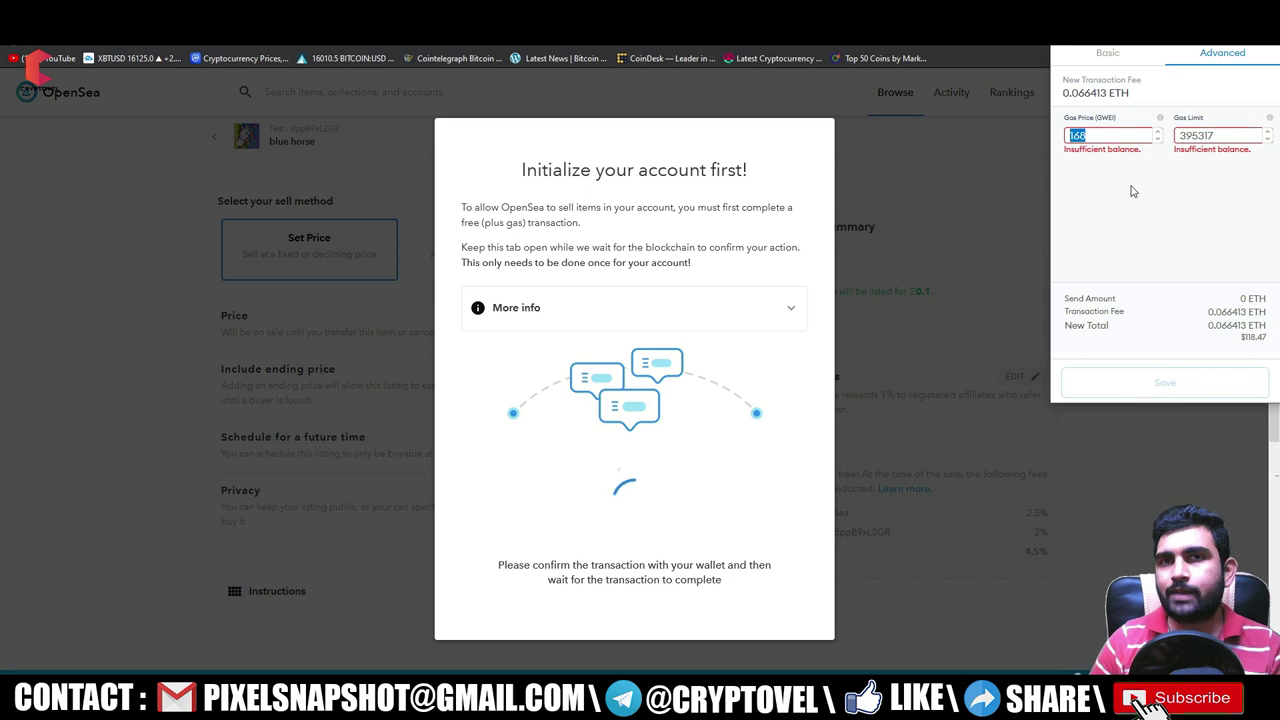
{"action": "left_click", "coordinate": [1145, 201]}
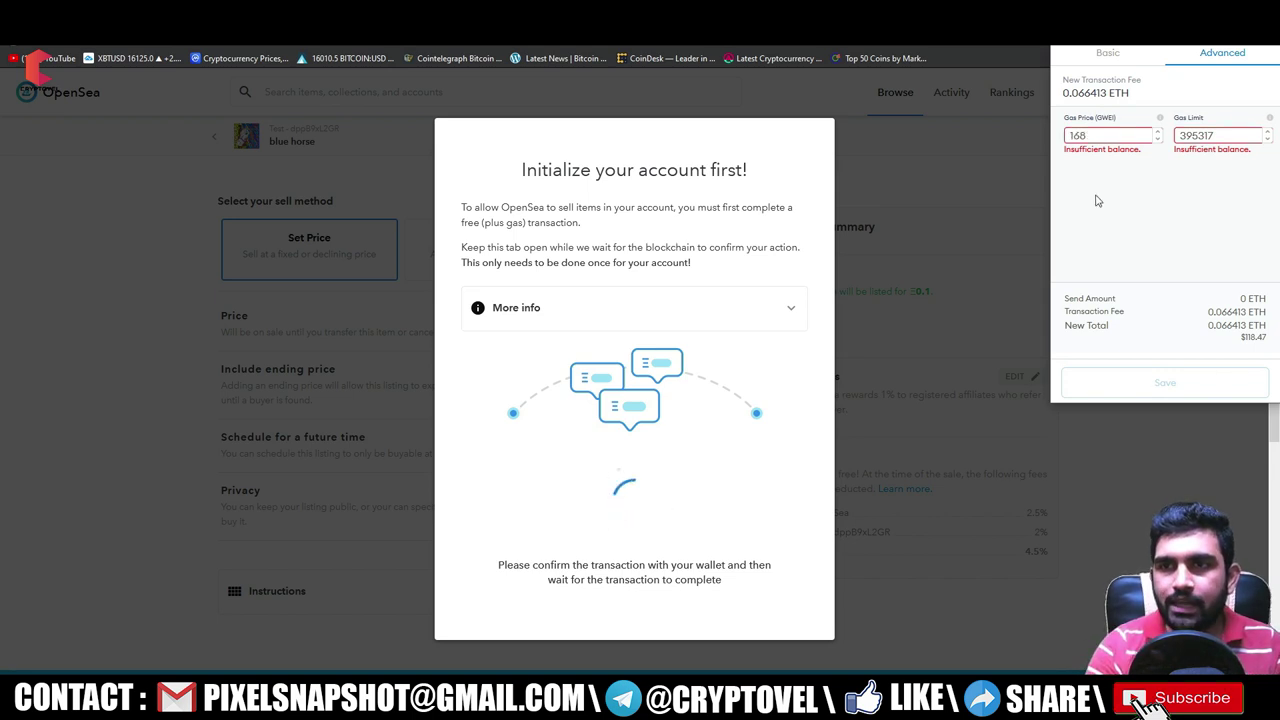
{"action": "key", "text": "ctrl+t"}
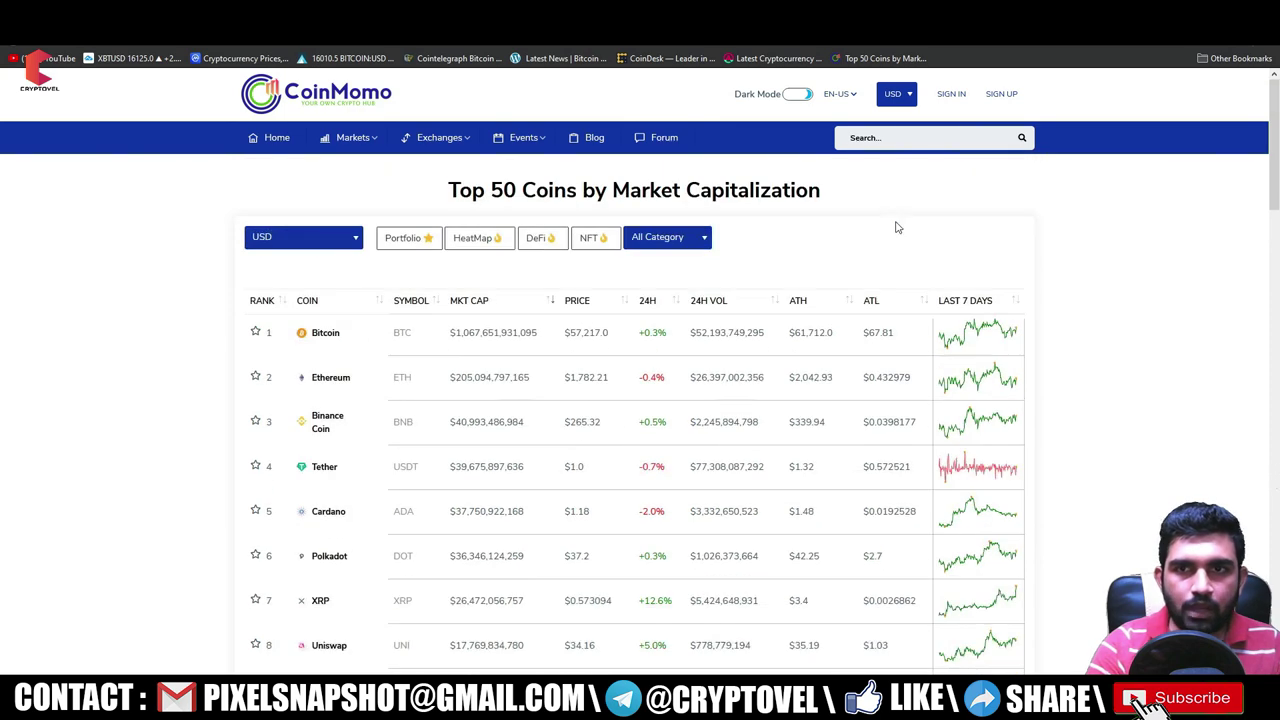
- Load CoinGecko and check its ETH gas readout of 161 gwei standard
{"action": "key", "text": "ctrl+l"}
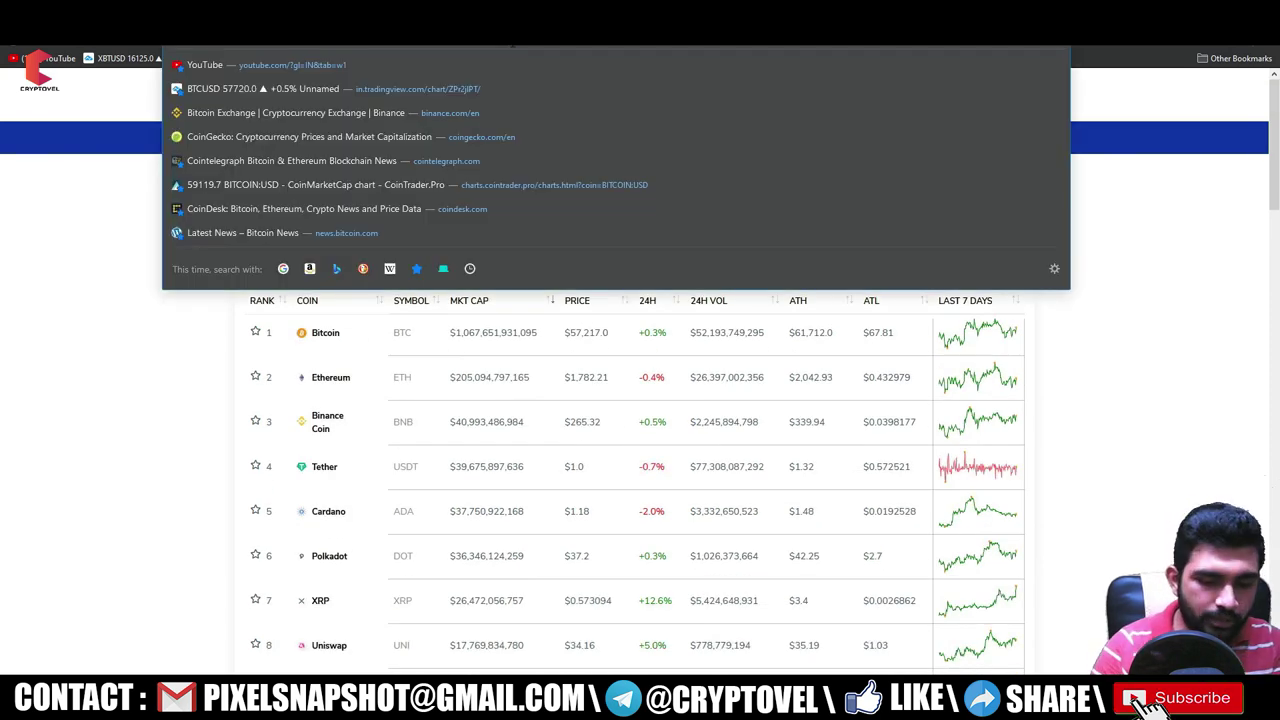
{"action": "type", "text": "coingecko"}
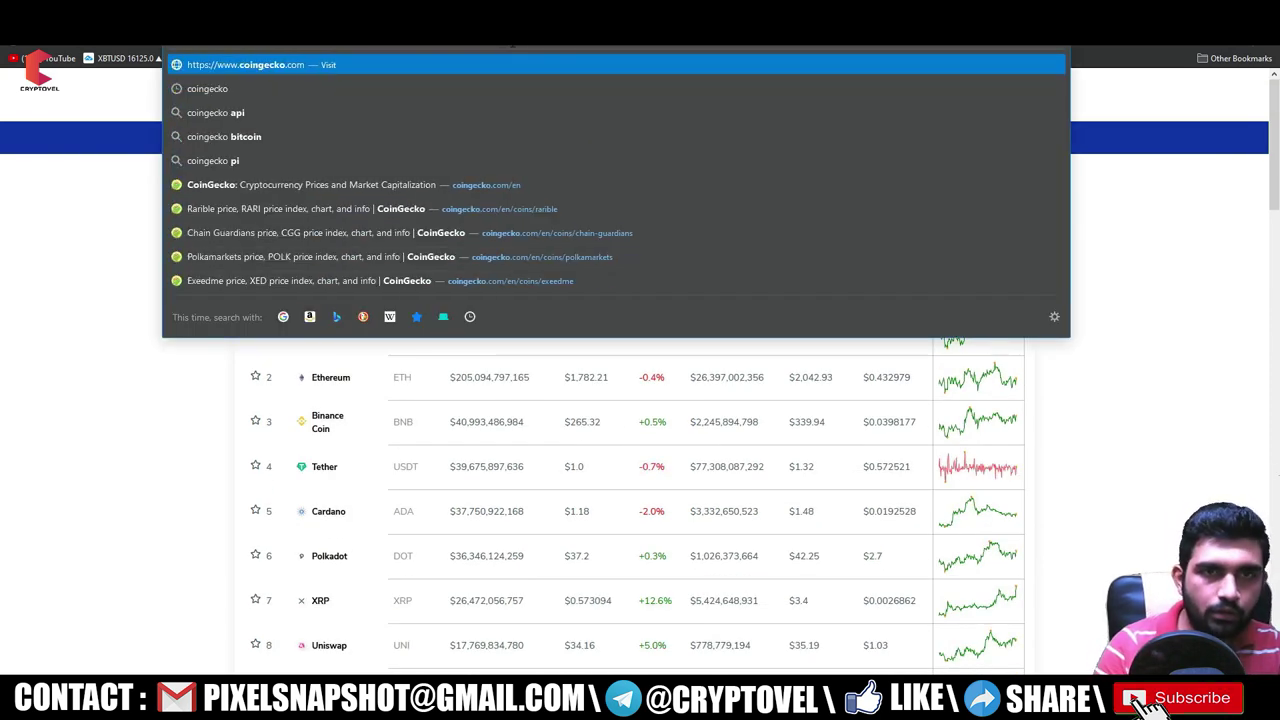
{"action": "key", "text": "Return"}
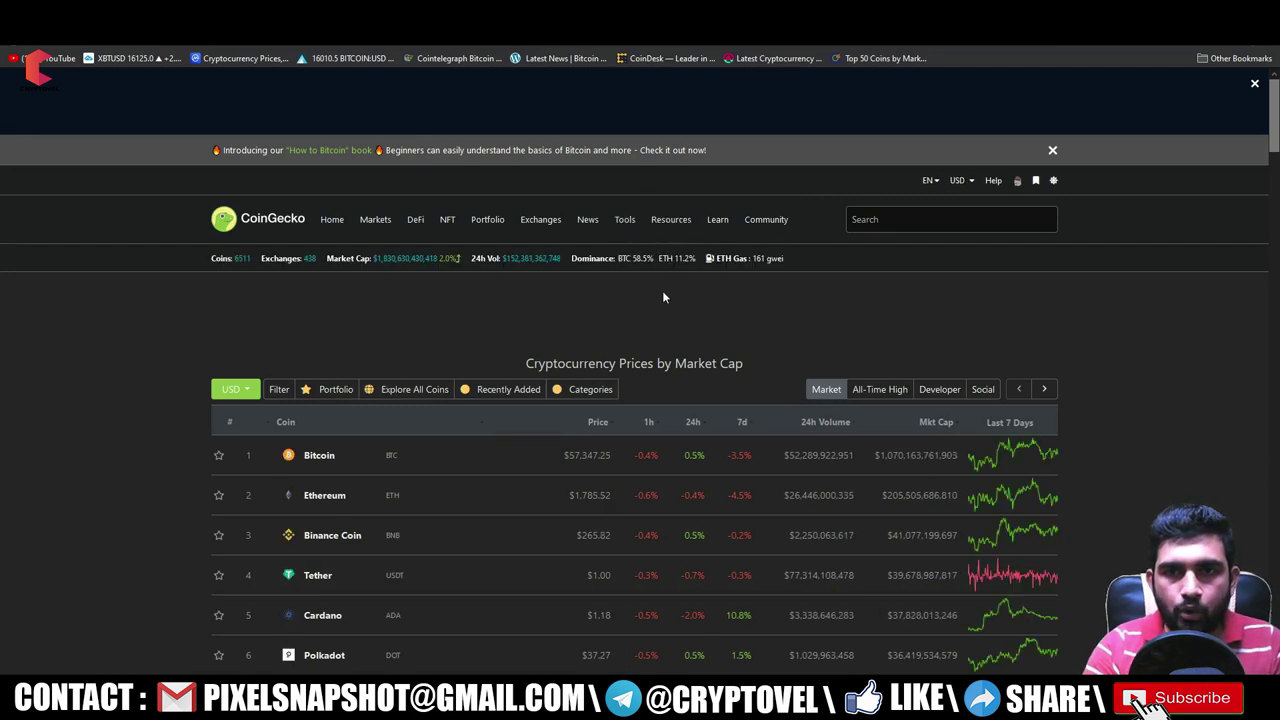
{"action": "mouse_move", "coordinate": [655, 215]}
{"action": "mouse_move", "coordinate": [769, 258]}
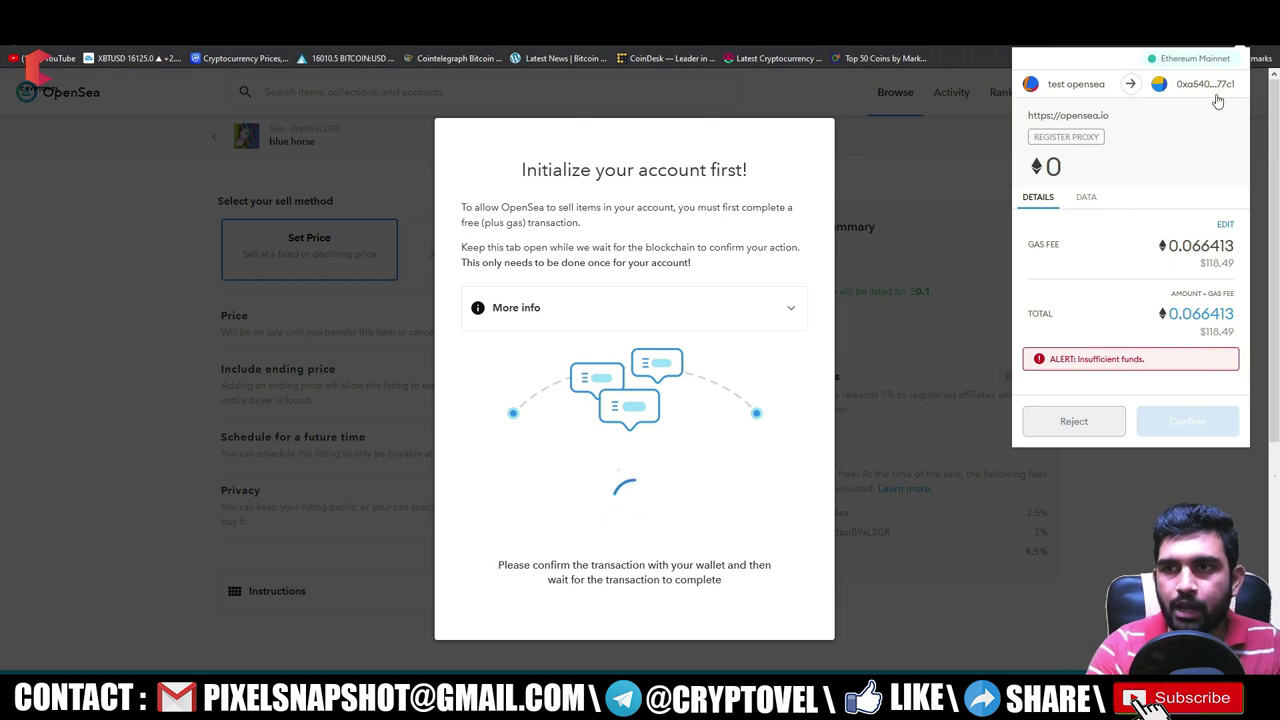
- Lower the advanced Gas Price in MetaMask from 168 to 141 gwei
{"action": "left_click", "coordinate": [1226, 226]}
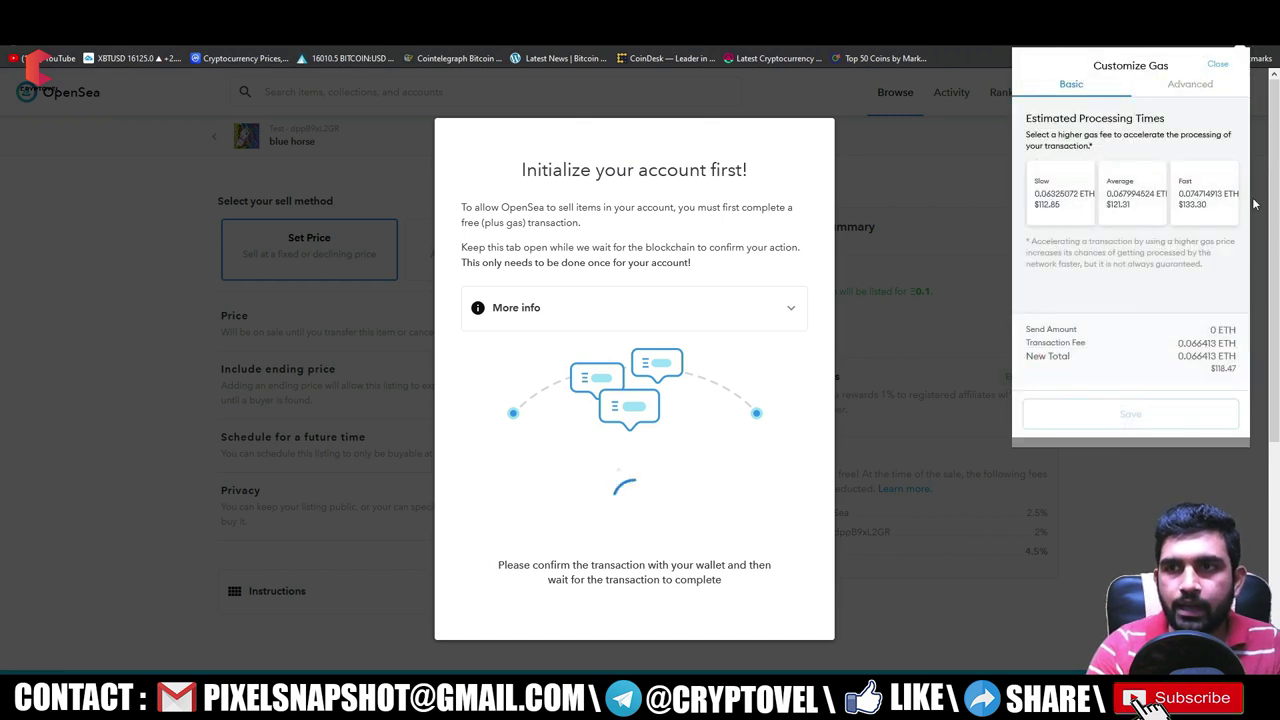
{"action": "left_click", "coordinate": [1195, 84]}
{"action": "left_click_drag", "start_coordinate": [1079, 163], "coordinate": [1000, 167]}
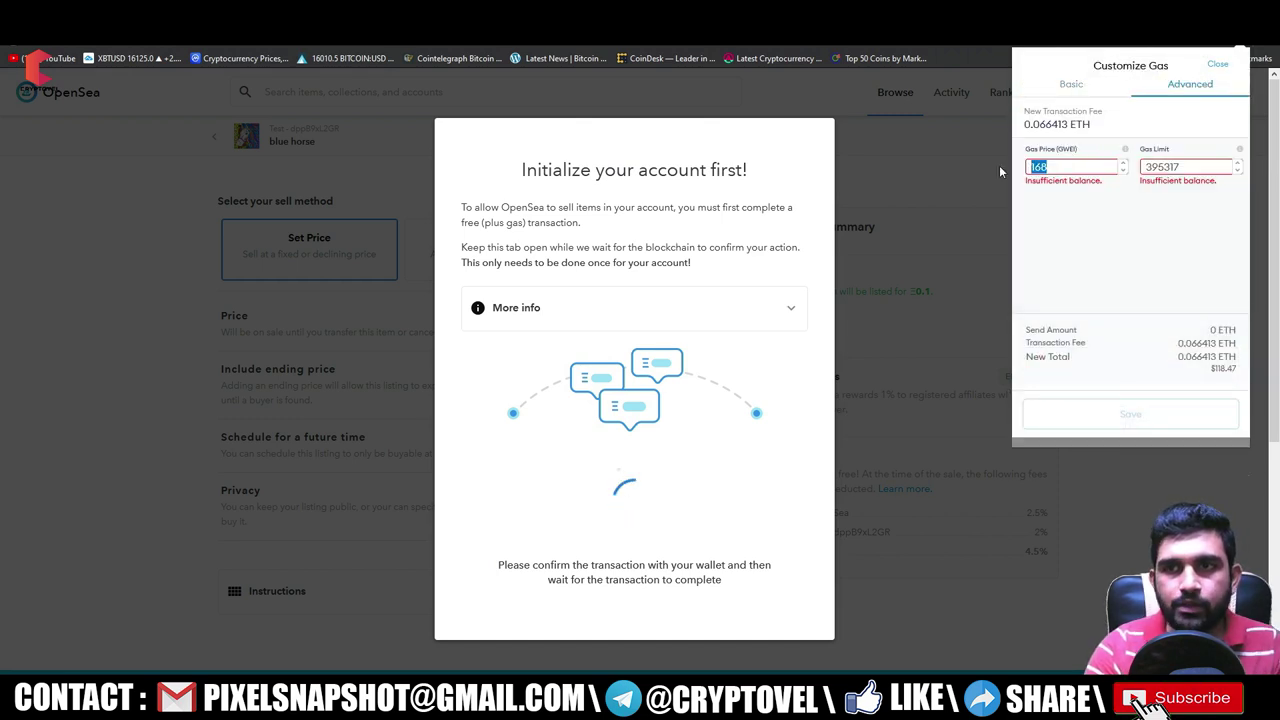
{"action": "type", "text": "1414"}
{"action": "key", "text": "BackSpace"}
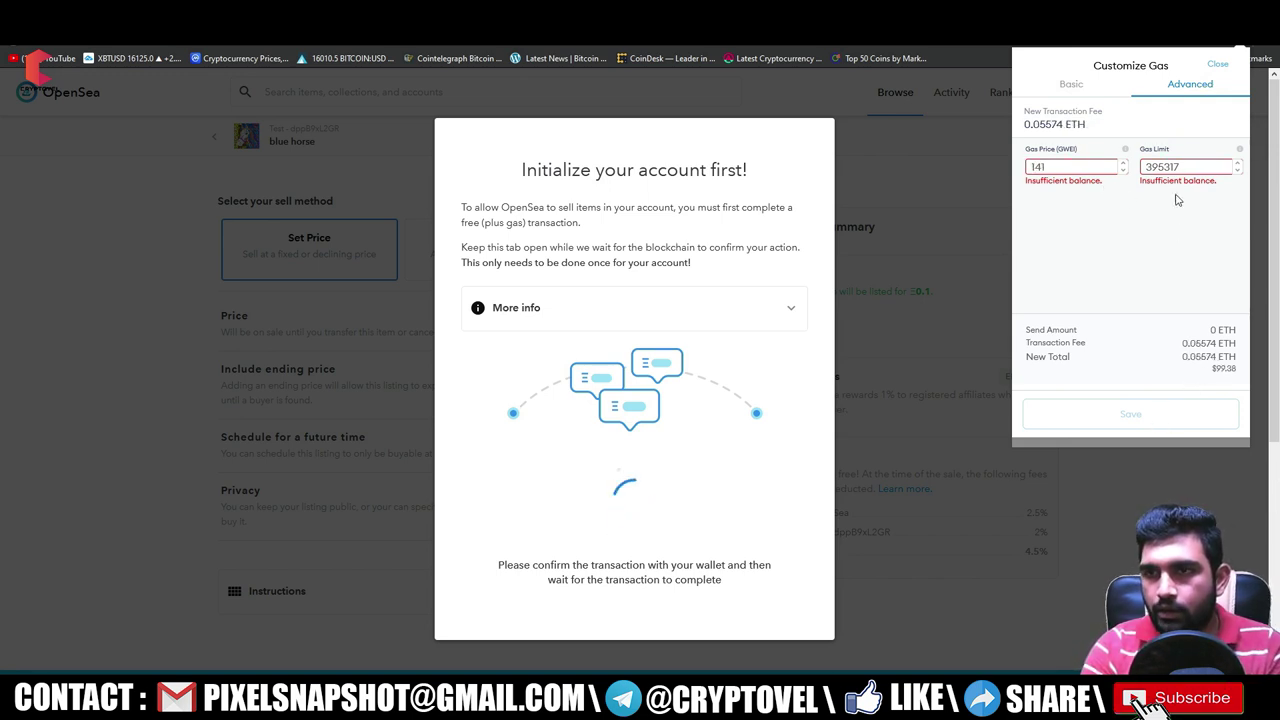
{"action": "key", "text": "Tab"}
{"action": "key", "text": "shift+Tab"}
{"action": "left_click", "coordinate": [1075, 223]}
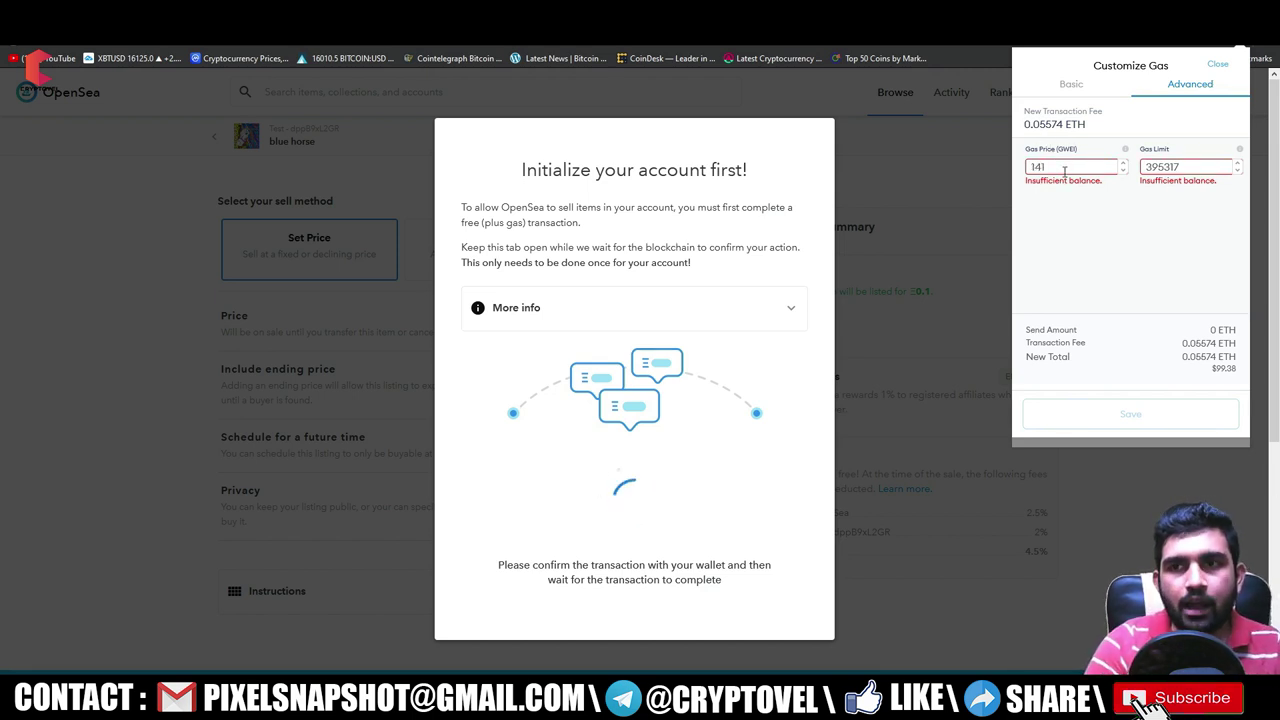
- Close the gas editor without saving and reject the account-initialization transaction
{"action": "left_click", "coordinate": [1094, 88]}
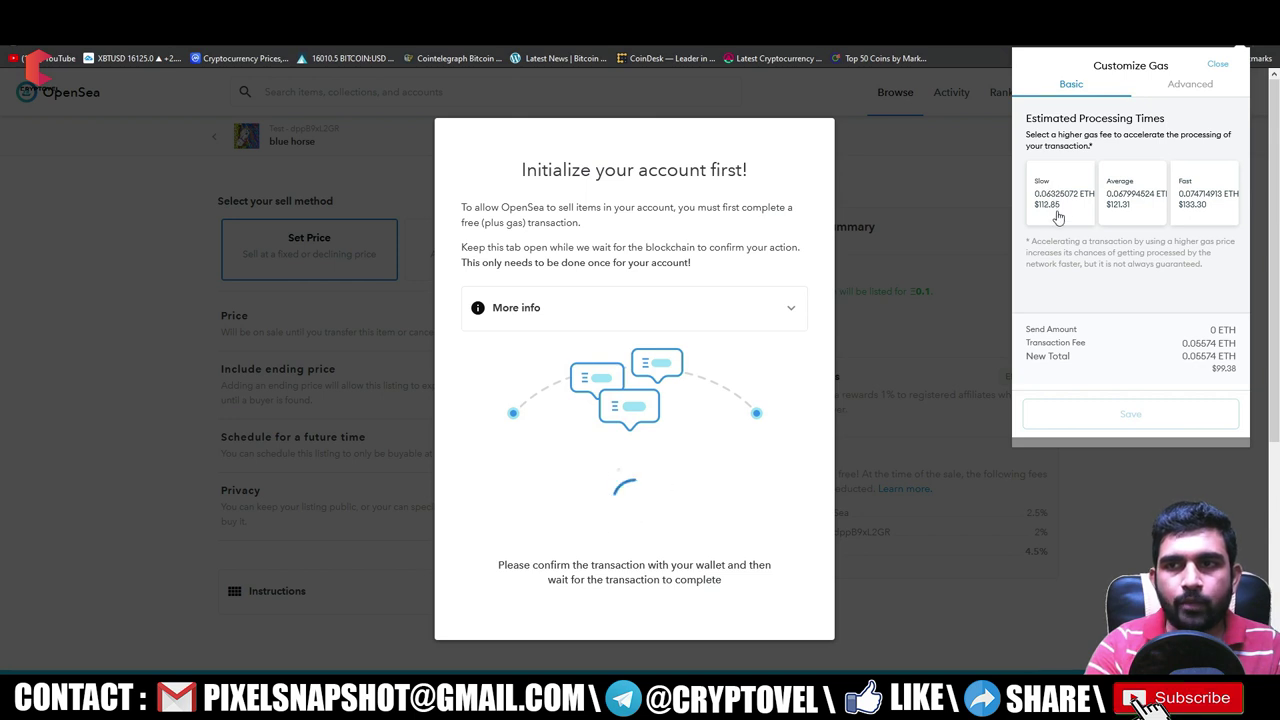
{"action": "left_click", "coordinate": [1217, 64]}
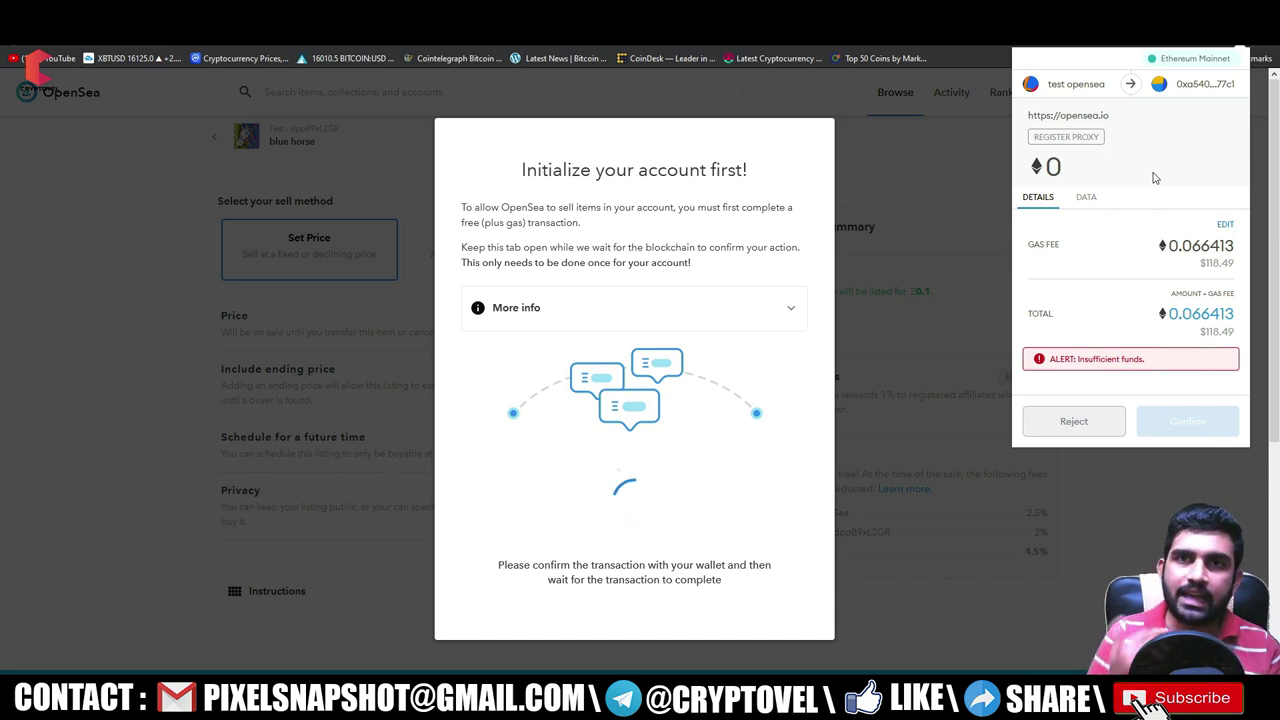
{"action": "left_click", "coordinate": [1089, 424]}
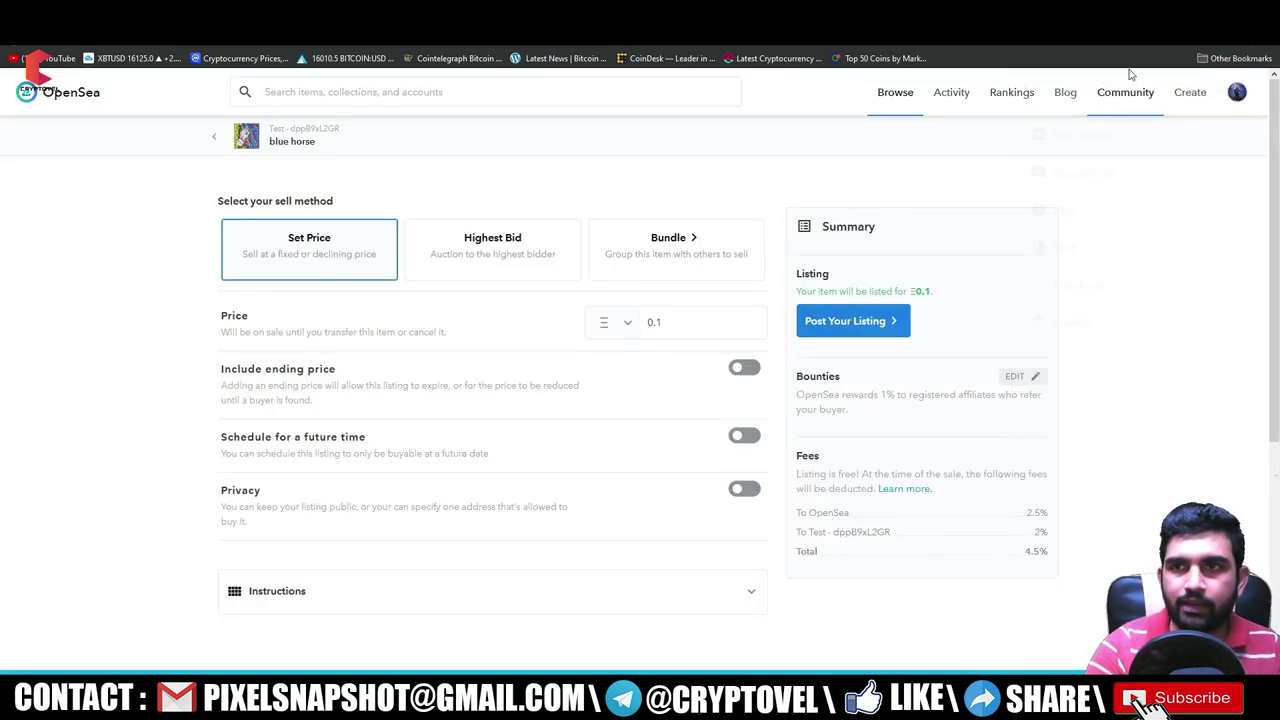
- Open the Test collection from My Collections and confirm blue horse is in it
{"action": "mouse_move", "coordinate": [1185, 93]}
{"action": "left_click", "coordinate": [1160, 135]}
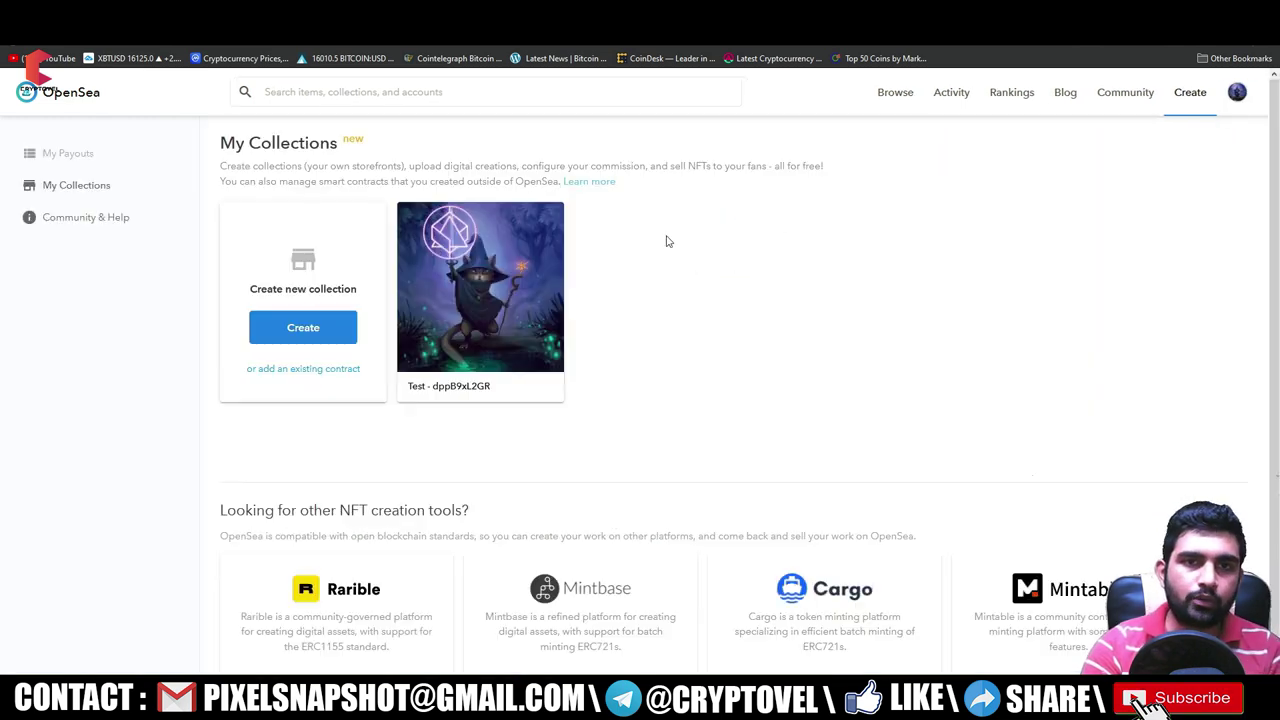
{"action": "left_click", "coordinate": [480, 290]}
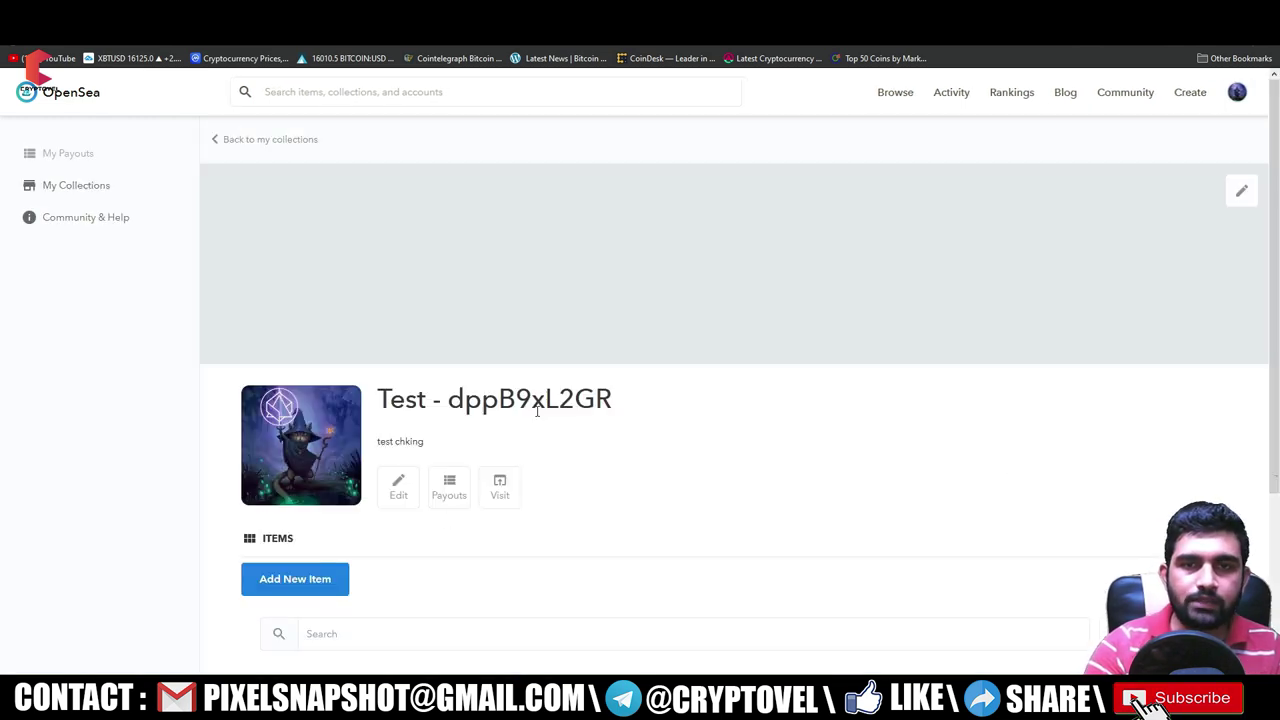
{"action": "scroll", "coordinate": [330, 478], "scroll_direction": "down", "scroll_amount": 3}
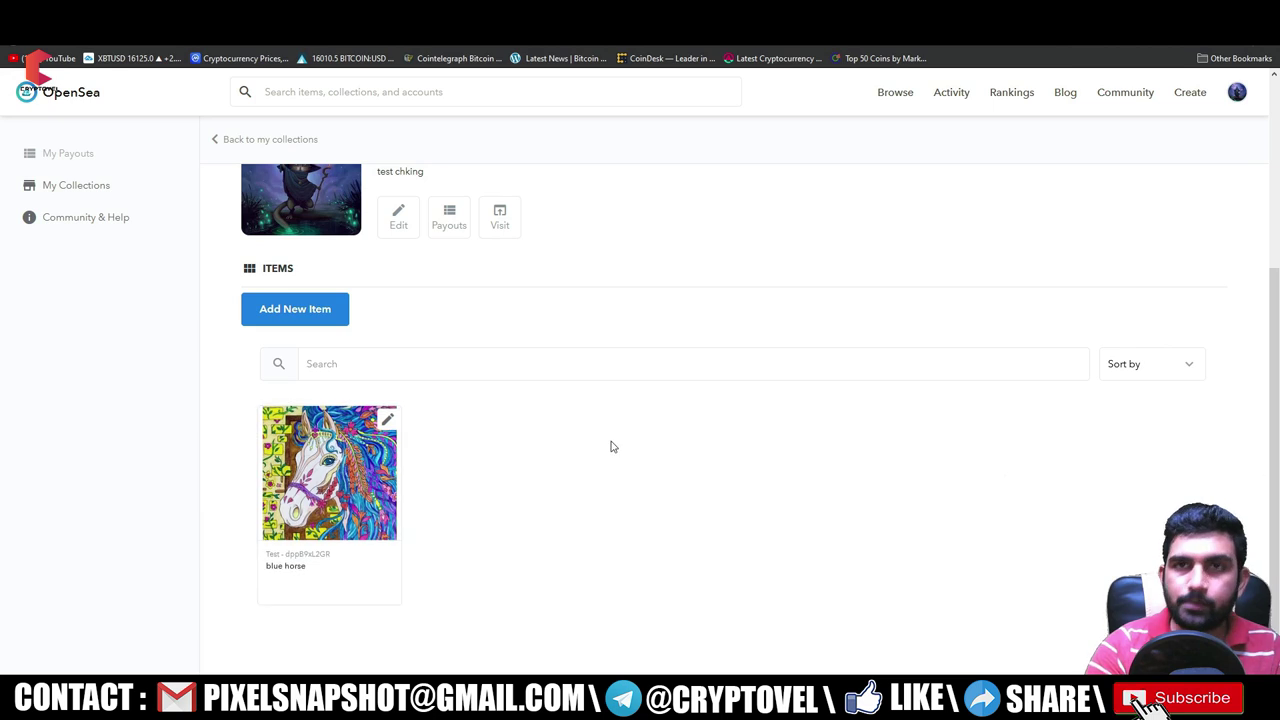
{"action": "scroll", "coordinate": [612, 447], "scroll_direction": "up", "scroll_amount": 3}
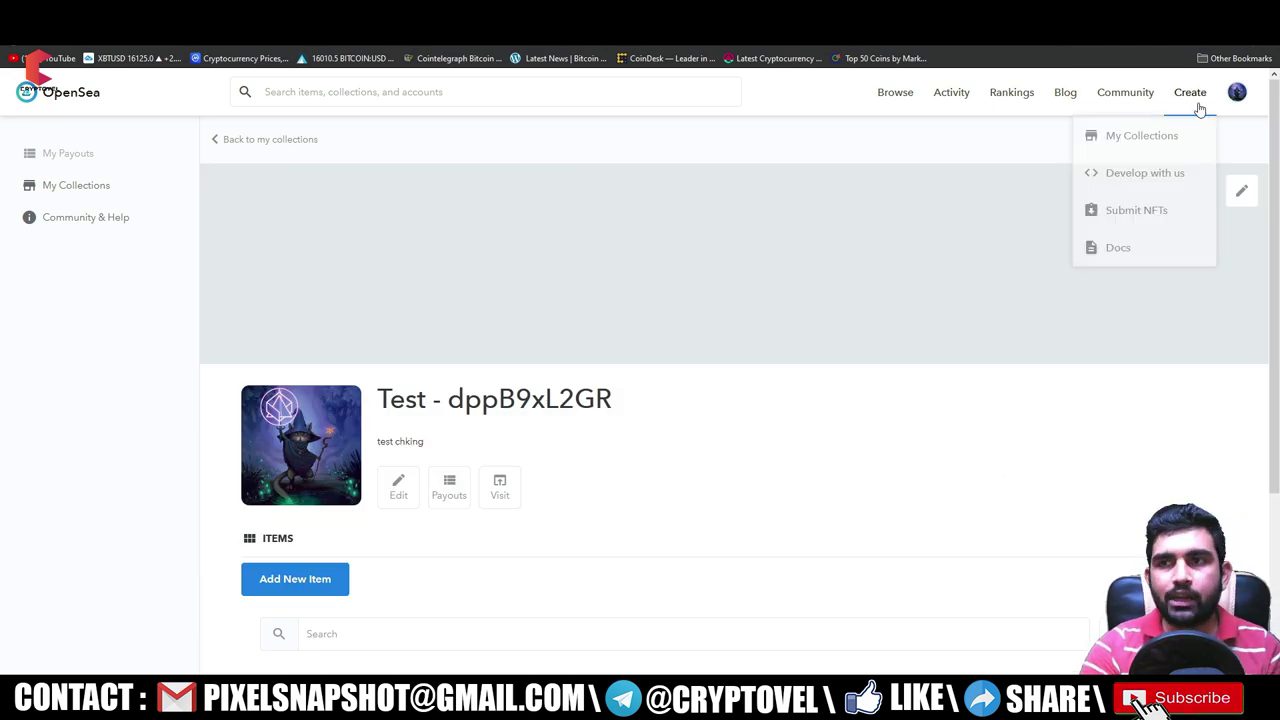
- View the profile's In Wallet items showing blue horse, and check the wallet balance
{"action": "mouse_move", "coordinate": [1237, 92]}
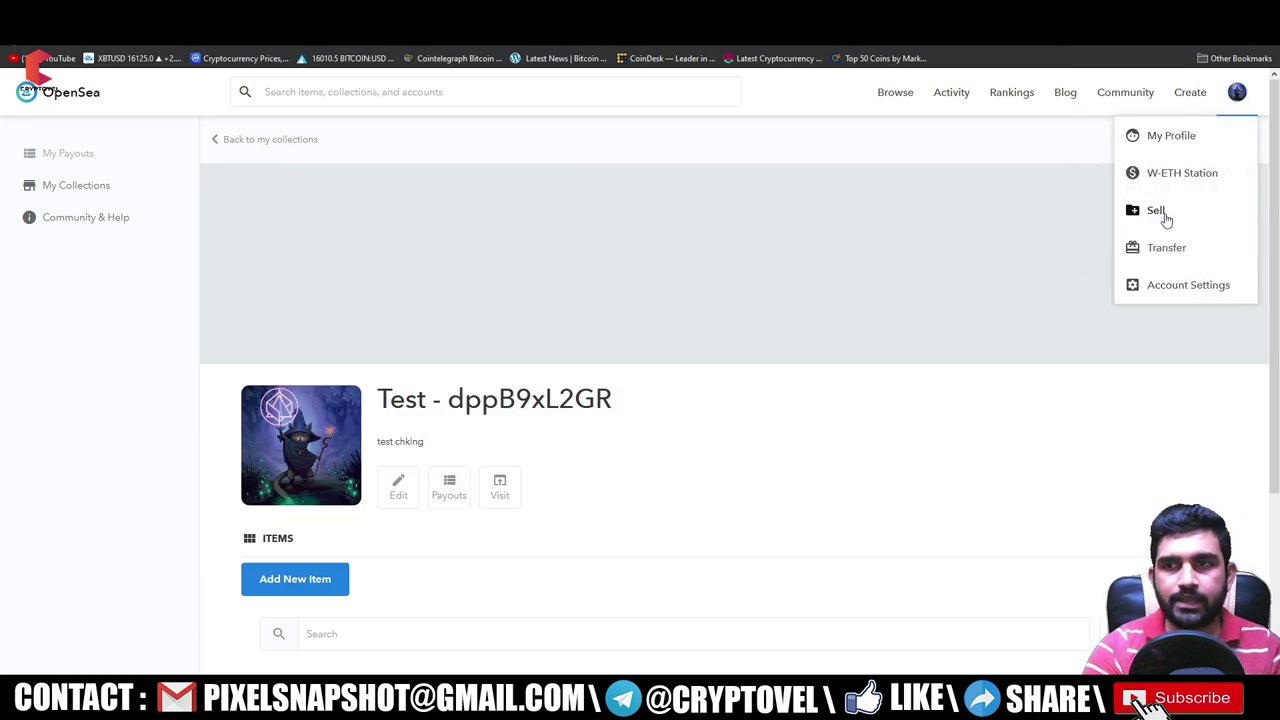
{"action": "left_click", "coordinate": [1157, 213]}
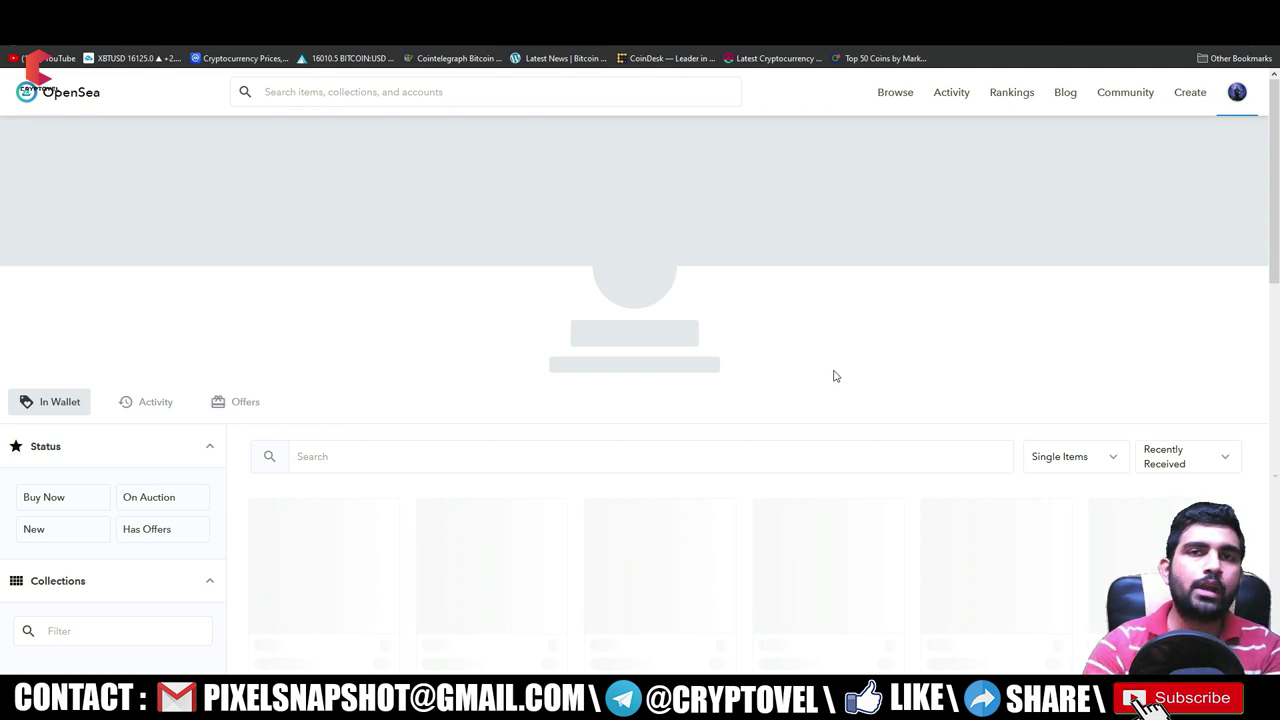
{"action": "scroll", "coordinate": [800, 385], "scroll_direction": "down", "scroll_amount": 3}
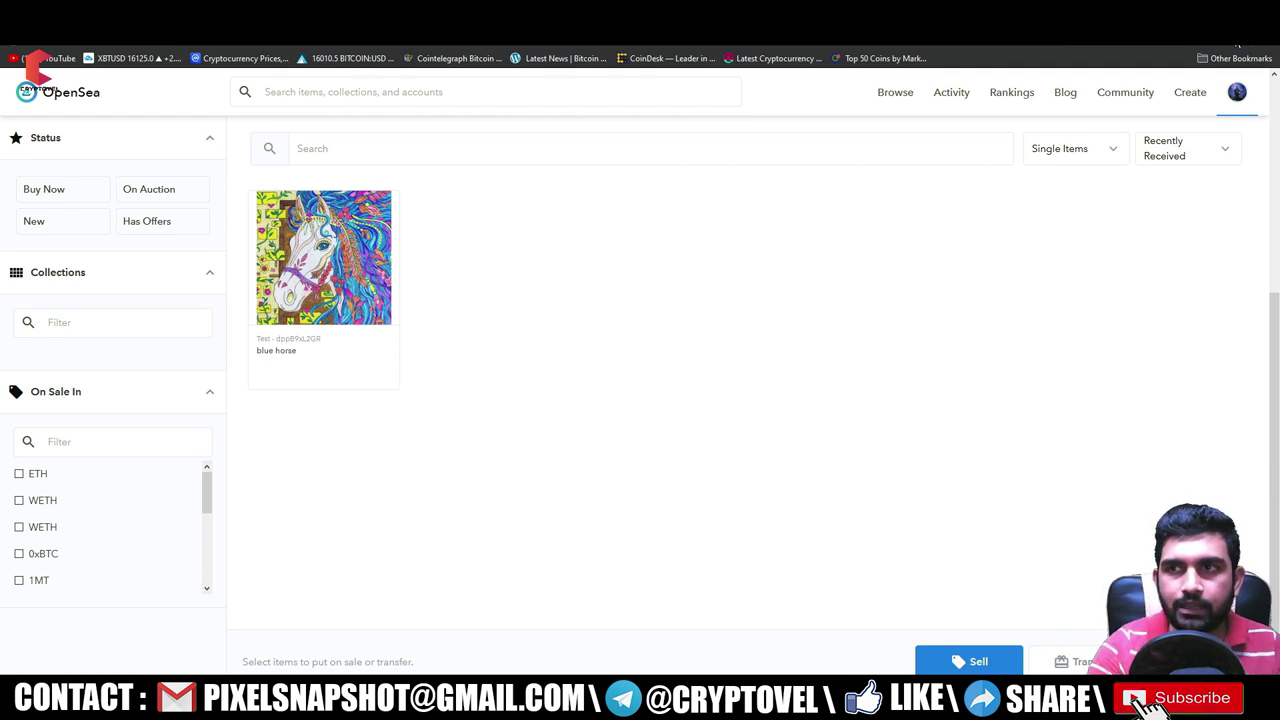
{"action": "left_click", "coordinate": [1238, 45]}
{"action": "left_click", "coordinate": [1020, 220]}
{"action": "scroll", "coordinate": [714, 388], "scroll_direction": "up", "scroll_amount": 3}
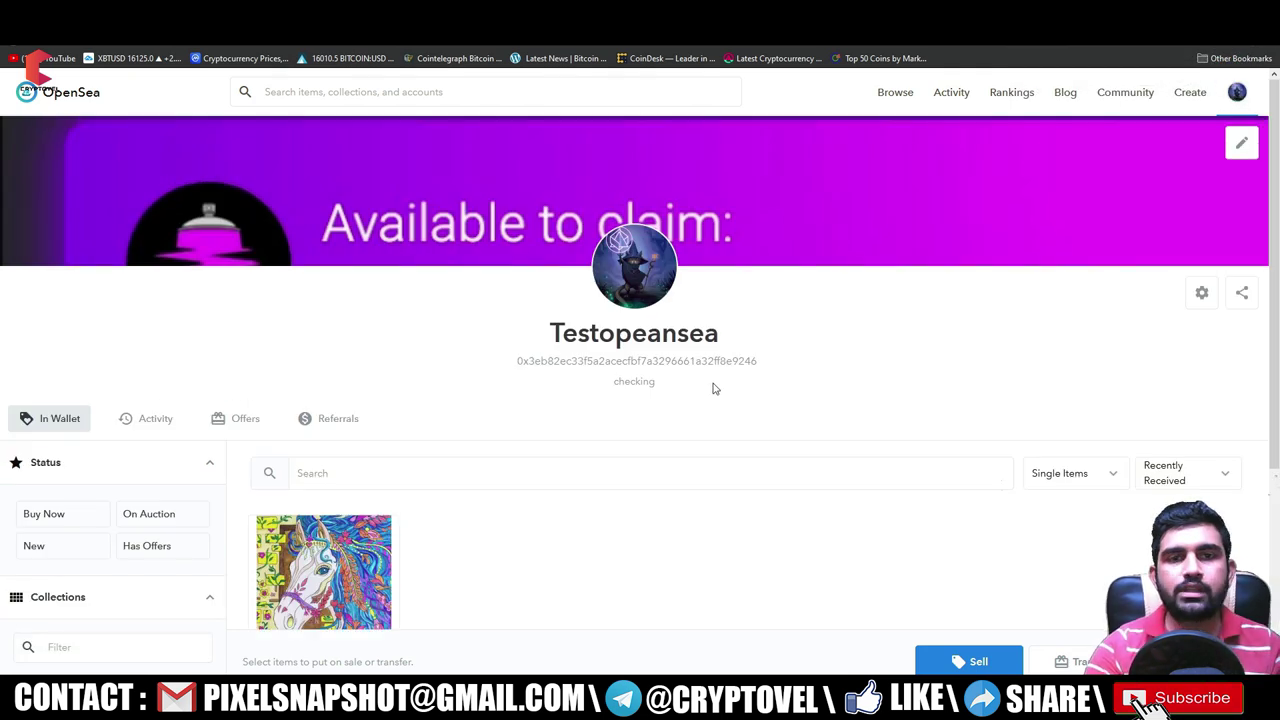